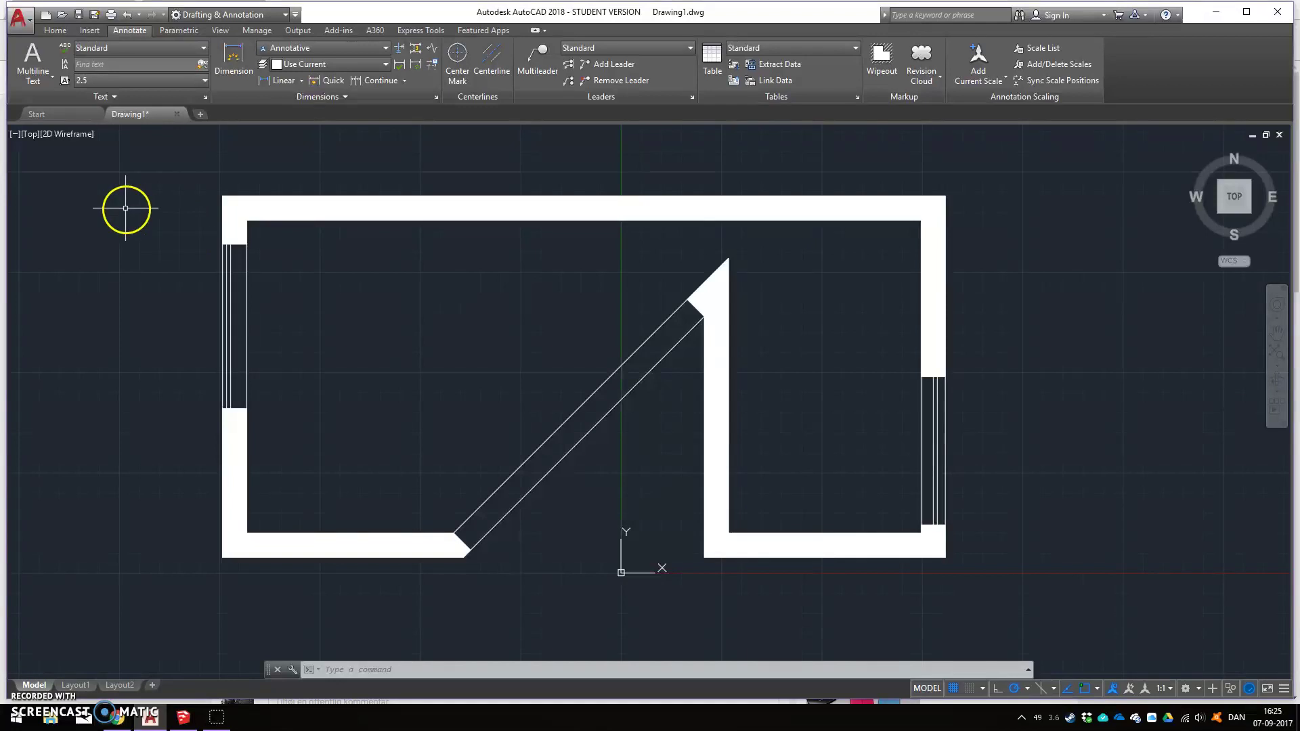
- Switch between the Home and Annotate tabs, then expand the Annotation panel's style settings
left_click(59, 34)
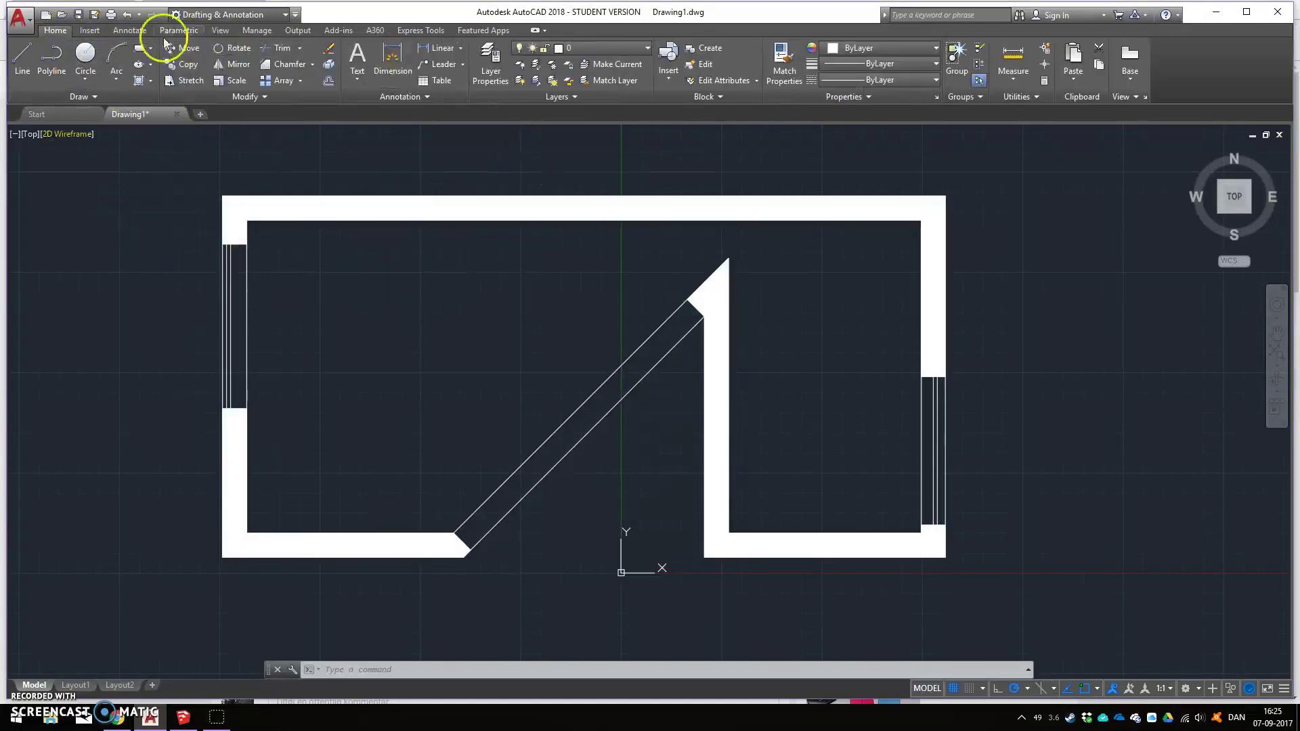
left_click(138, 34)
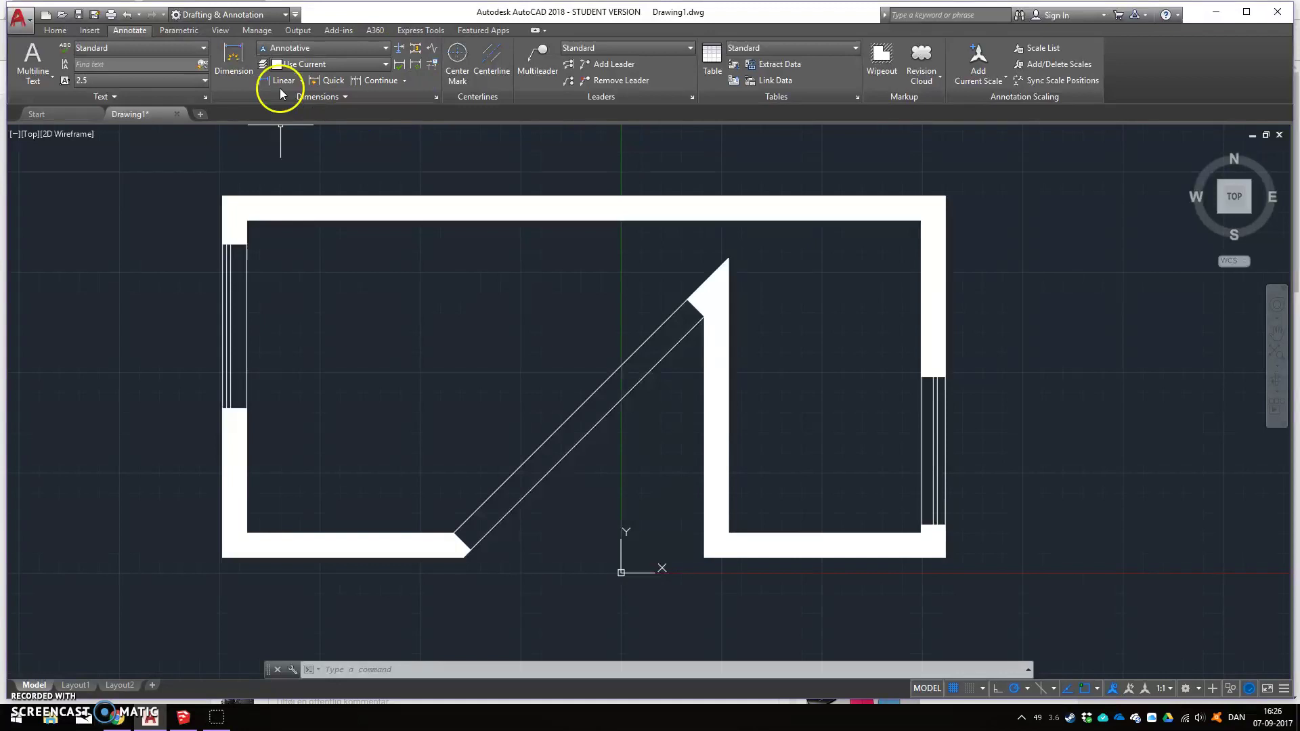
left_click(55, 32)
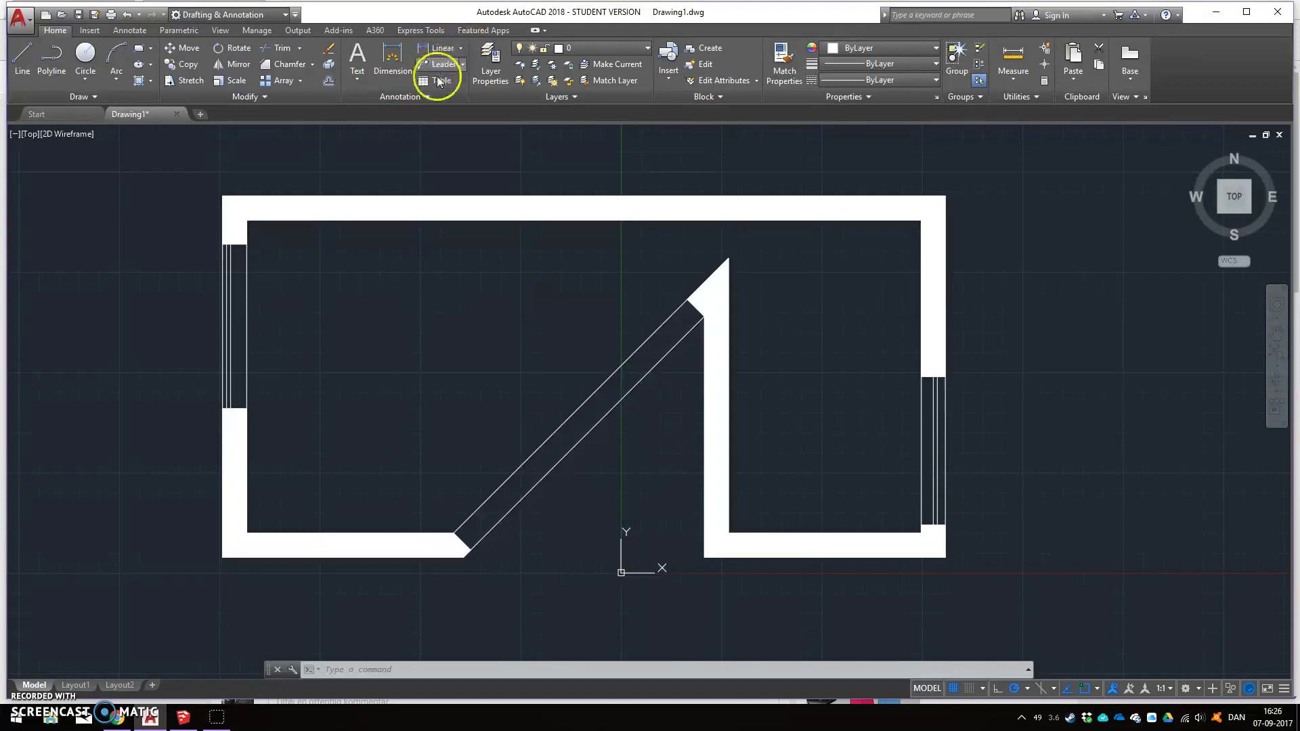
left_click(425, 98)
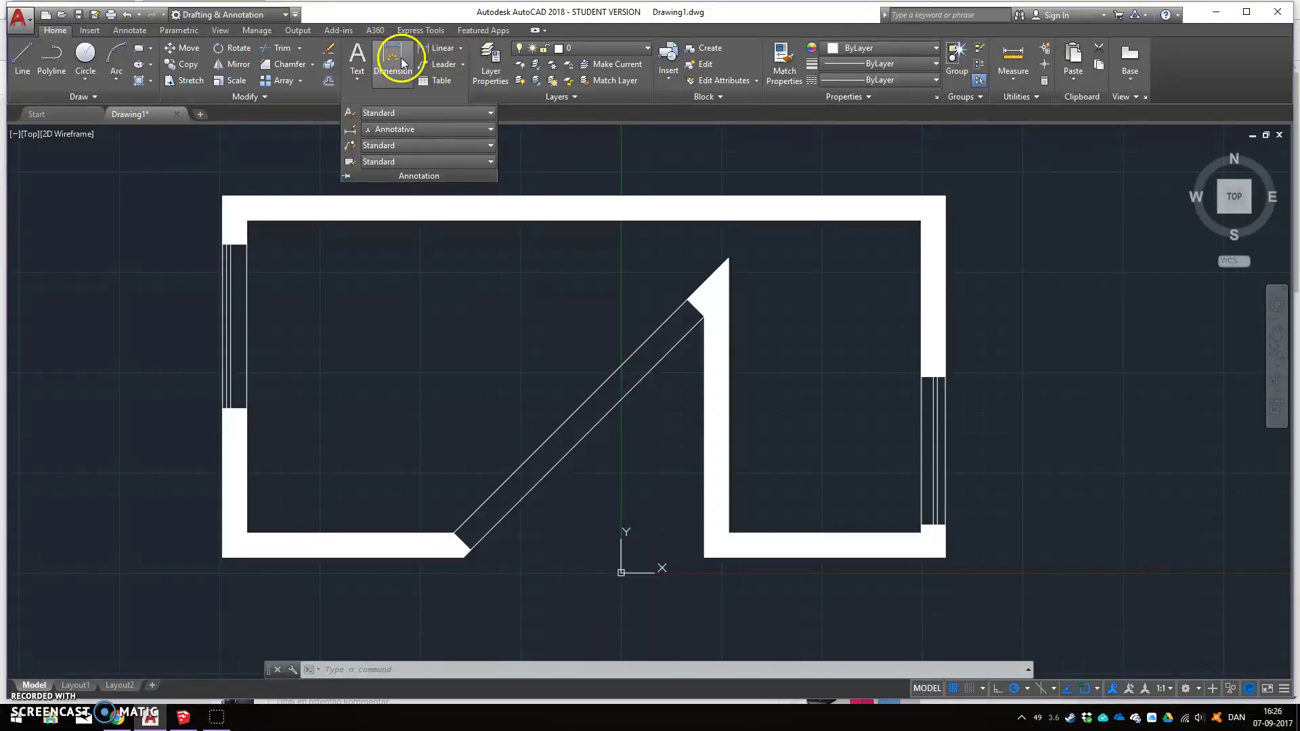
- Start a dimension, dismiss the Select Annotation Scale prompt, and switch to the Annotate tab
left_click(401, 58)
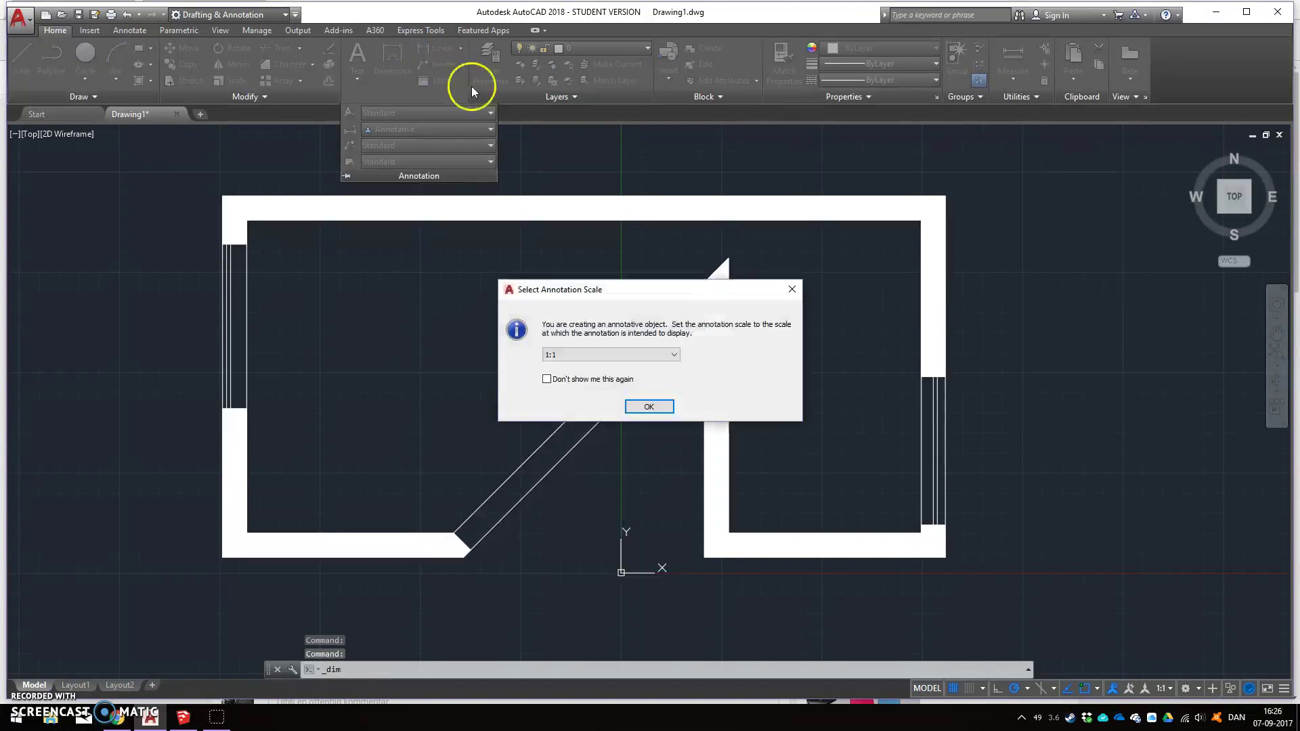
left_click(792, 291)
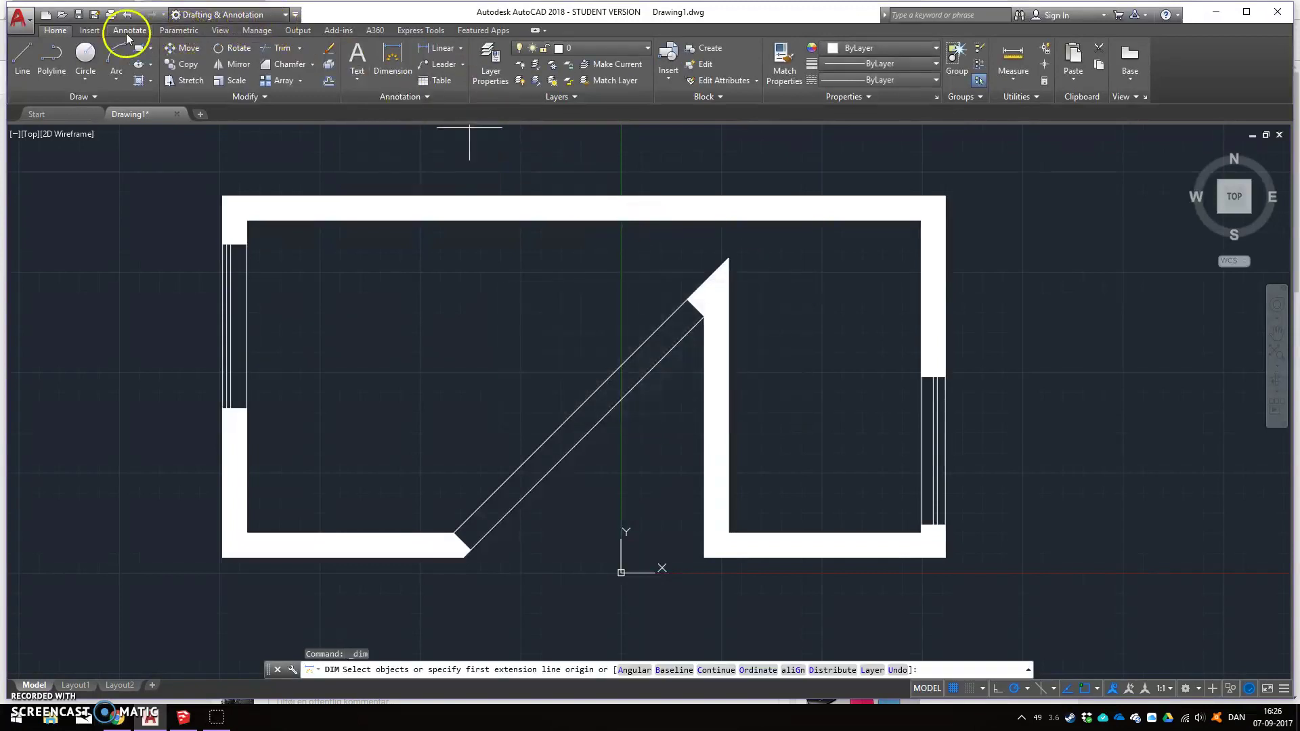
left_click(128, 32)
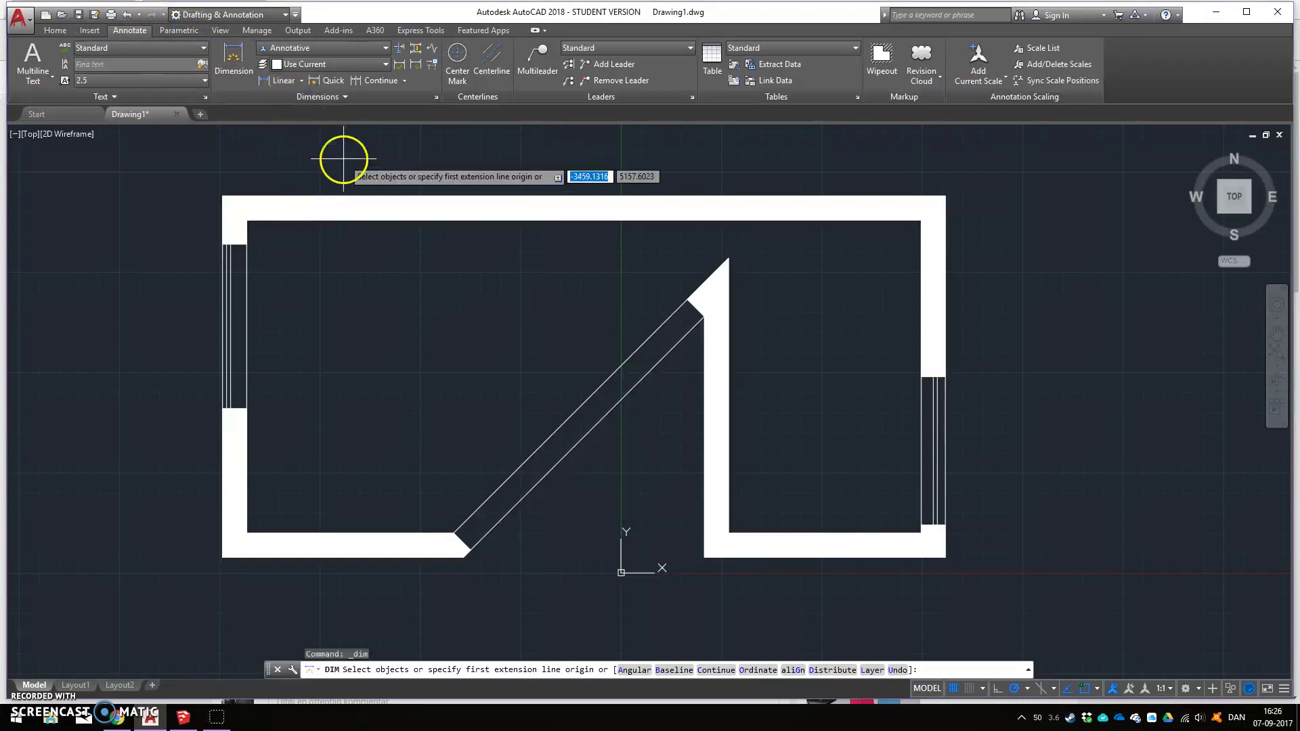
- Add a 9000 linear dimension across the top wall, corner to corner, above the plan
left_click(287, 81)
left_click(223, 197)
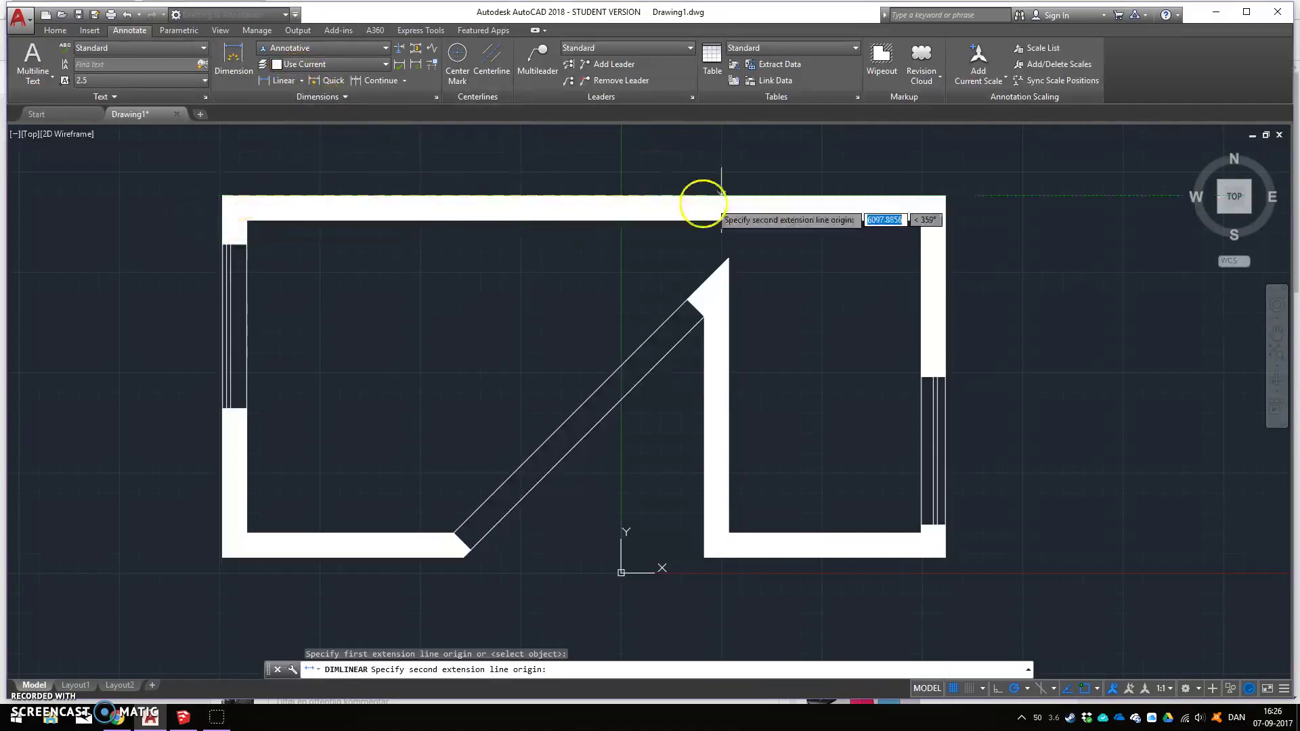
left_click(945, 196)
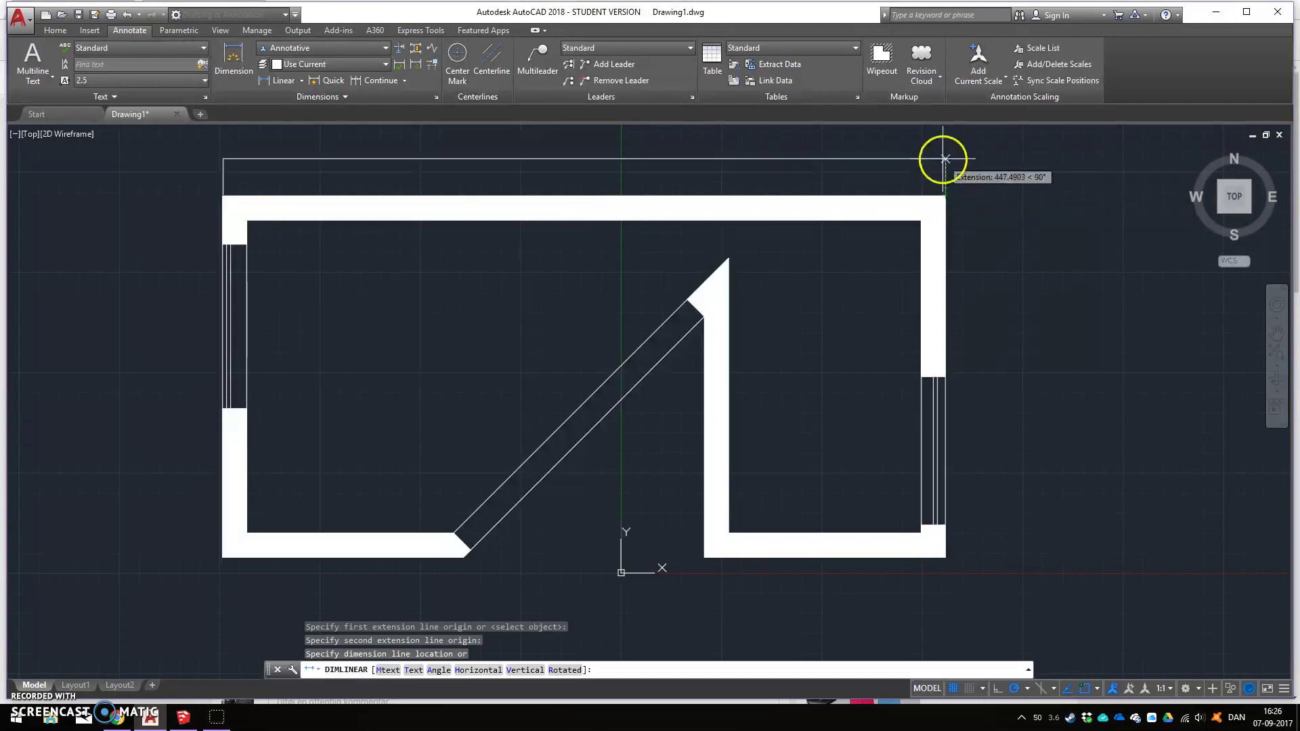
left_click(945, 163)
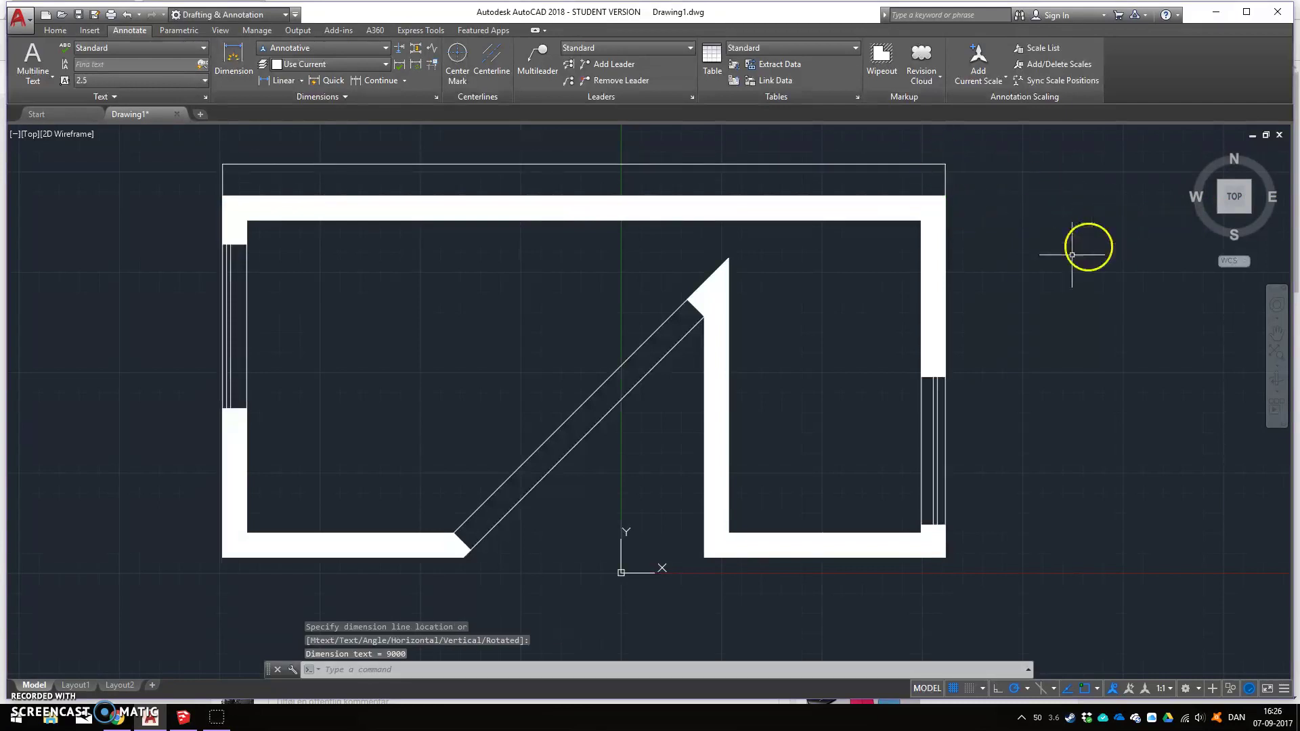
left_click(223, 195)
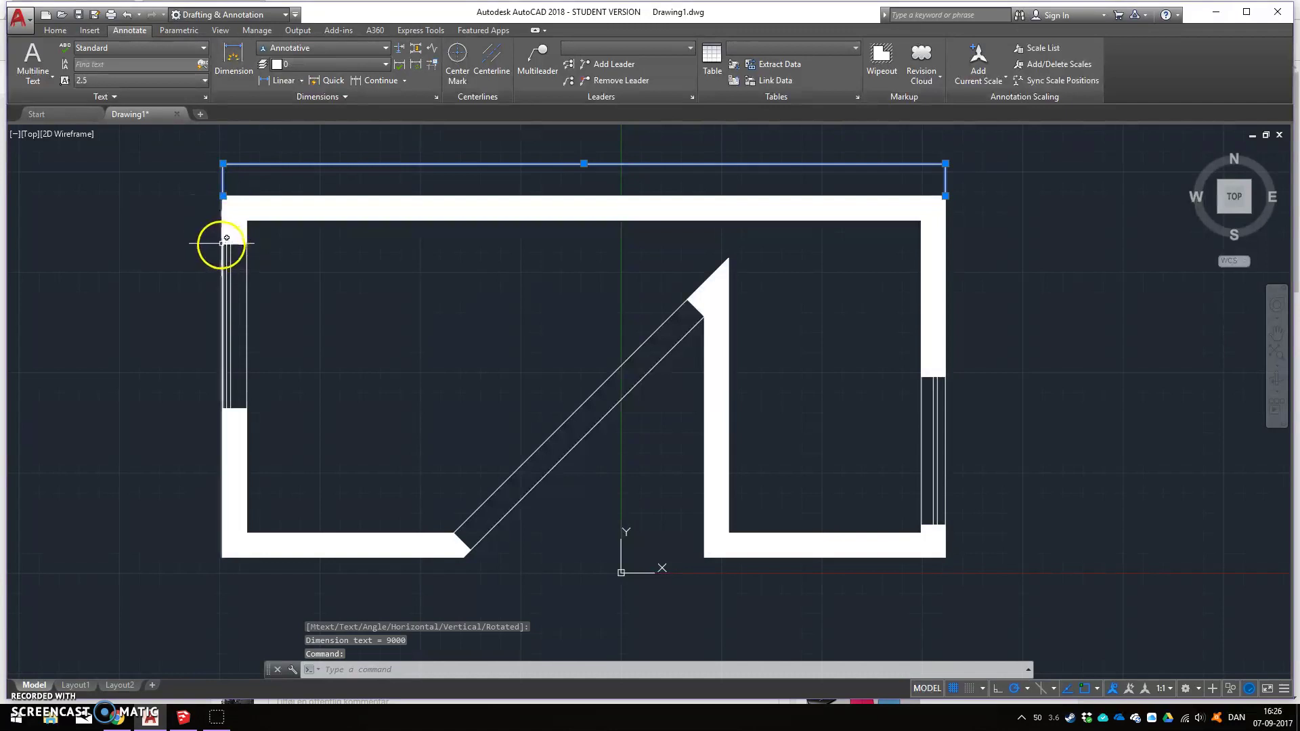
key("Escape")
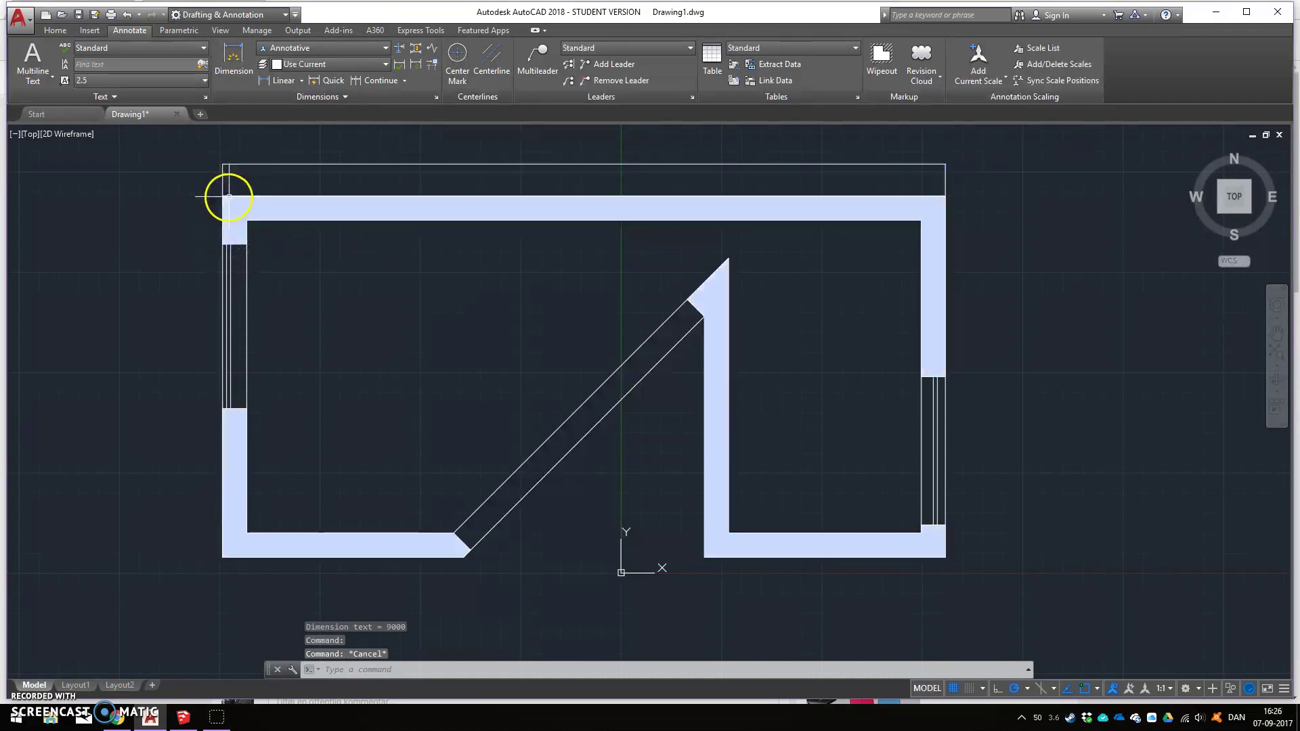
- Dimension the left wall from the top corner to the window top (600) and show the grid
left_click(291, 81)
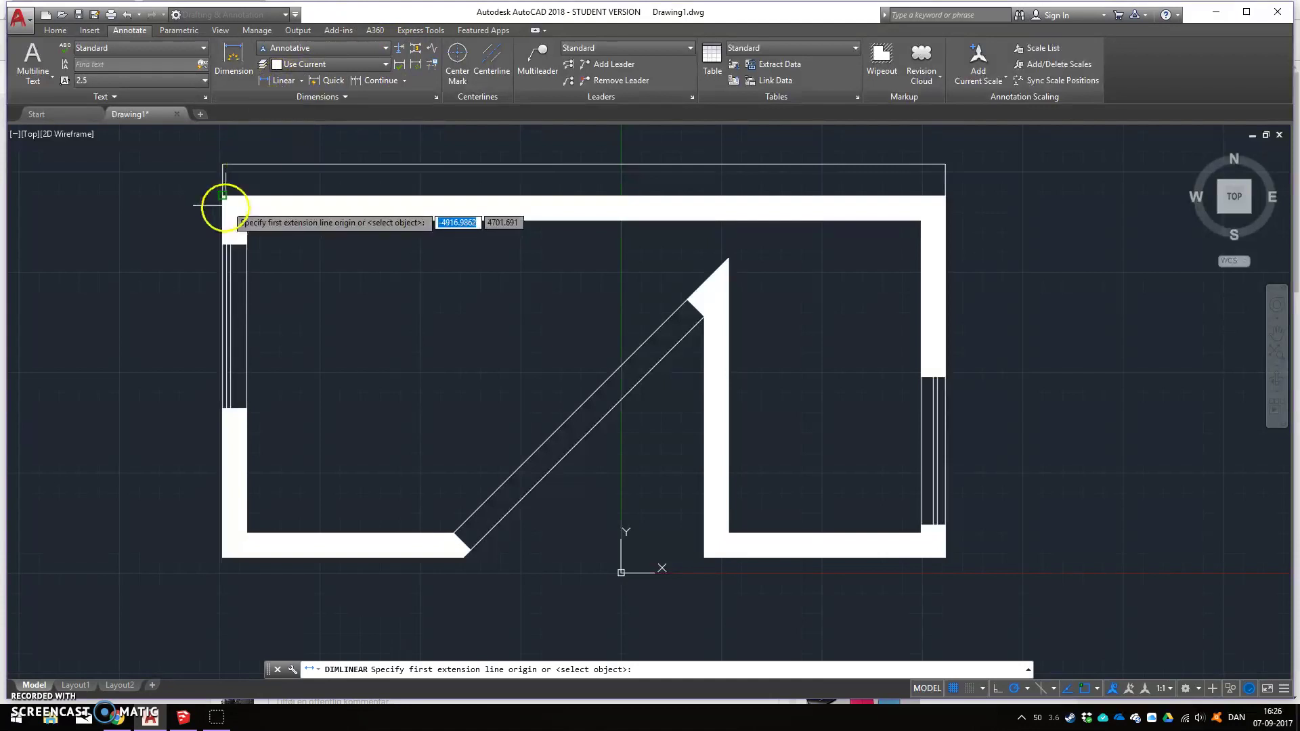
left_click(223, 197)
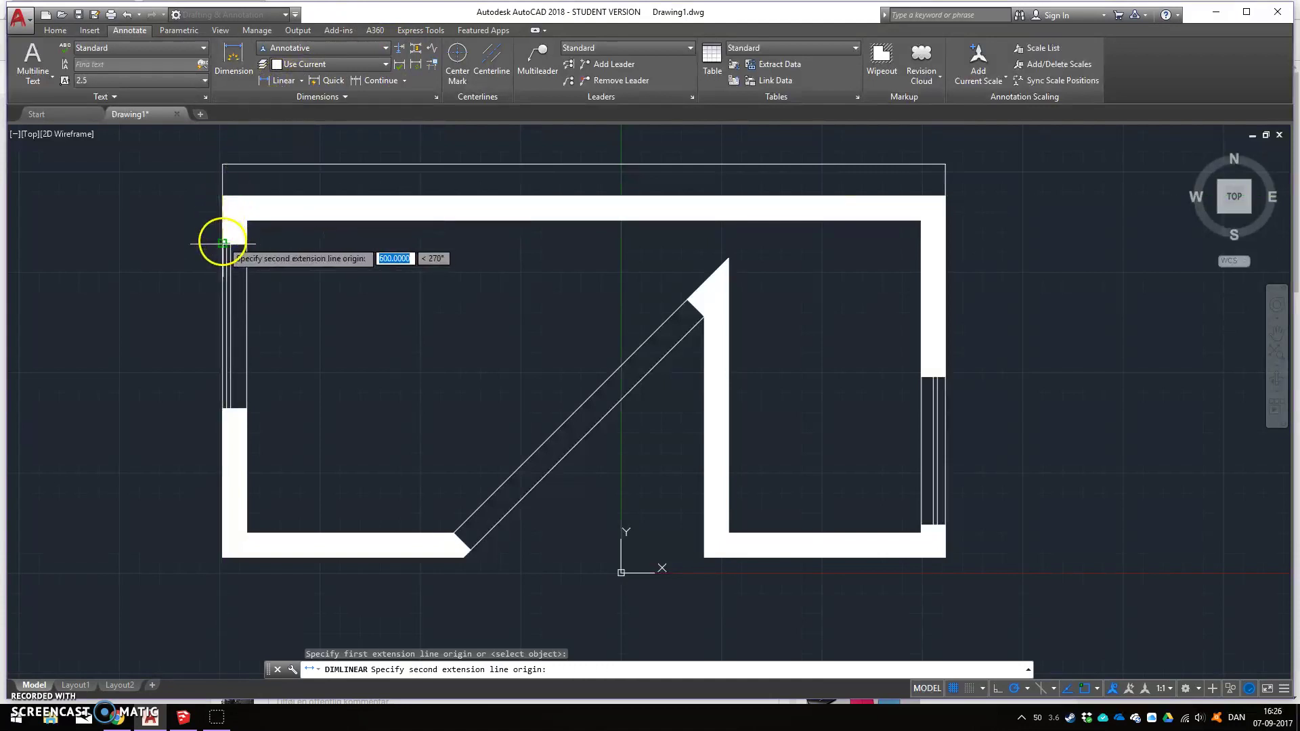
left_click(223, 242)
left_click(199, 234)
key("F7")
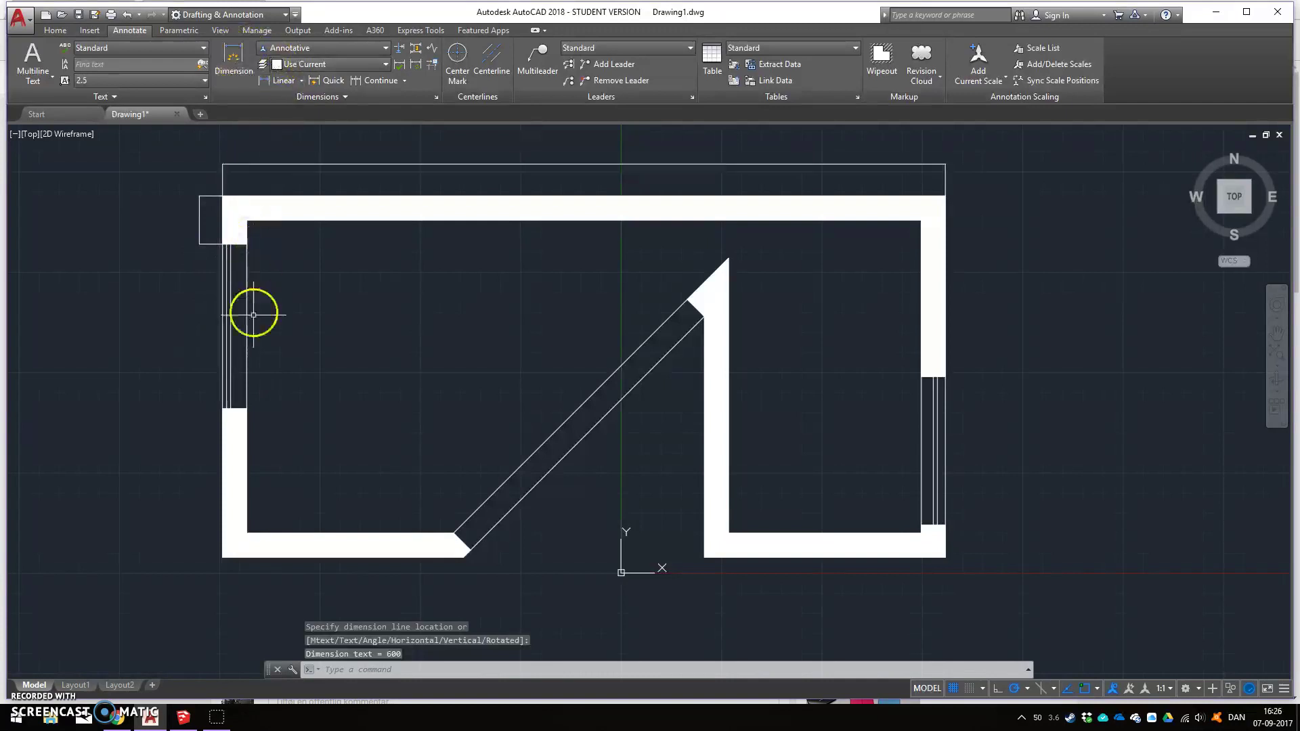
left_click(265, 80)
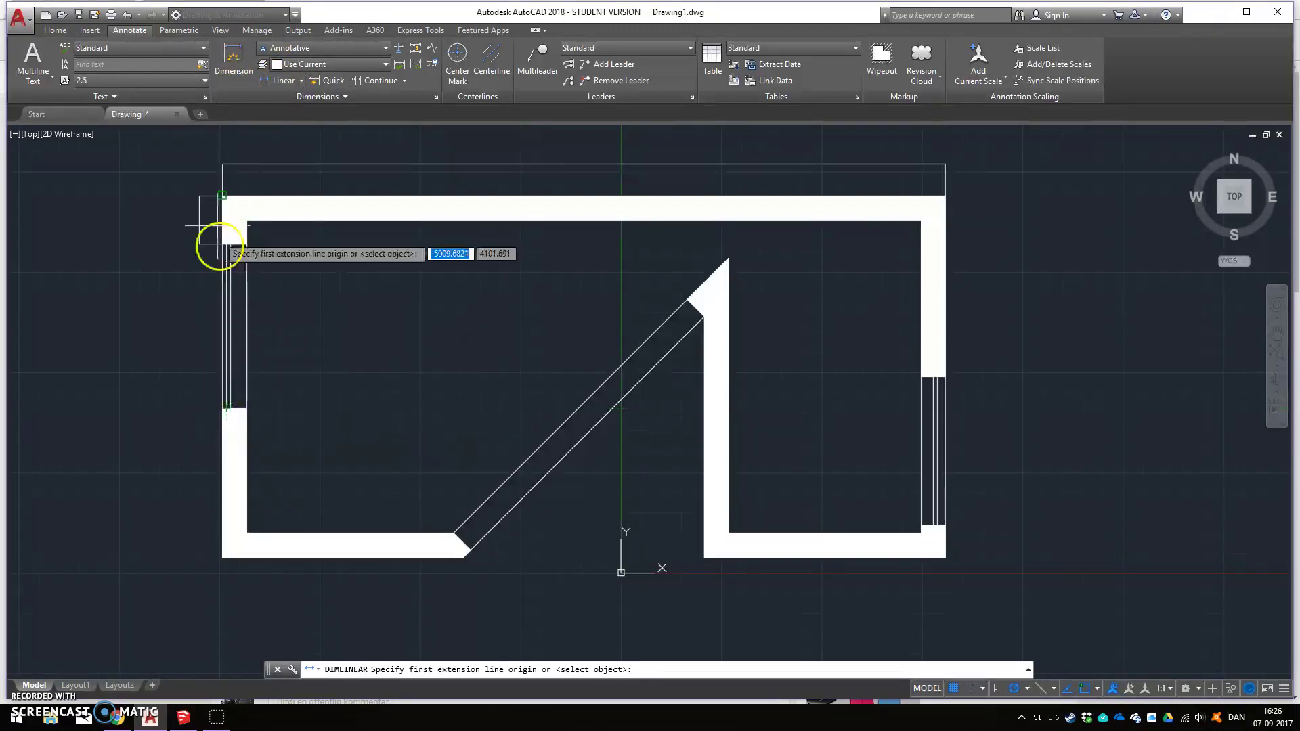
- Dimension the left-wall window opening at 2050, with the dimension line left of the wall
scroll(221, 245, "up", 6)
scroll(218, 255, "up", 2)
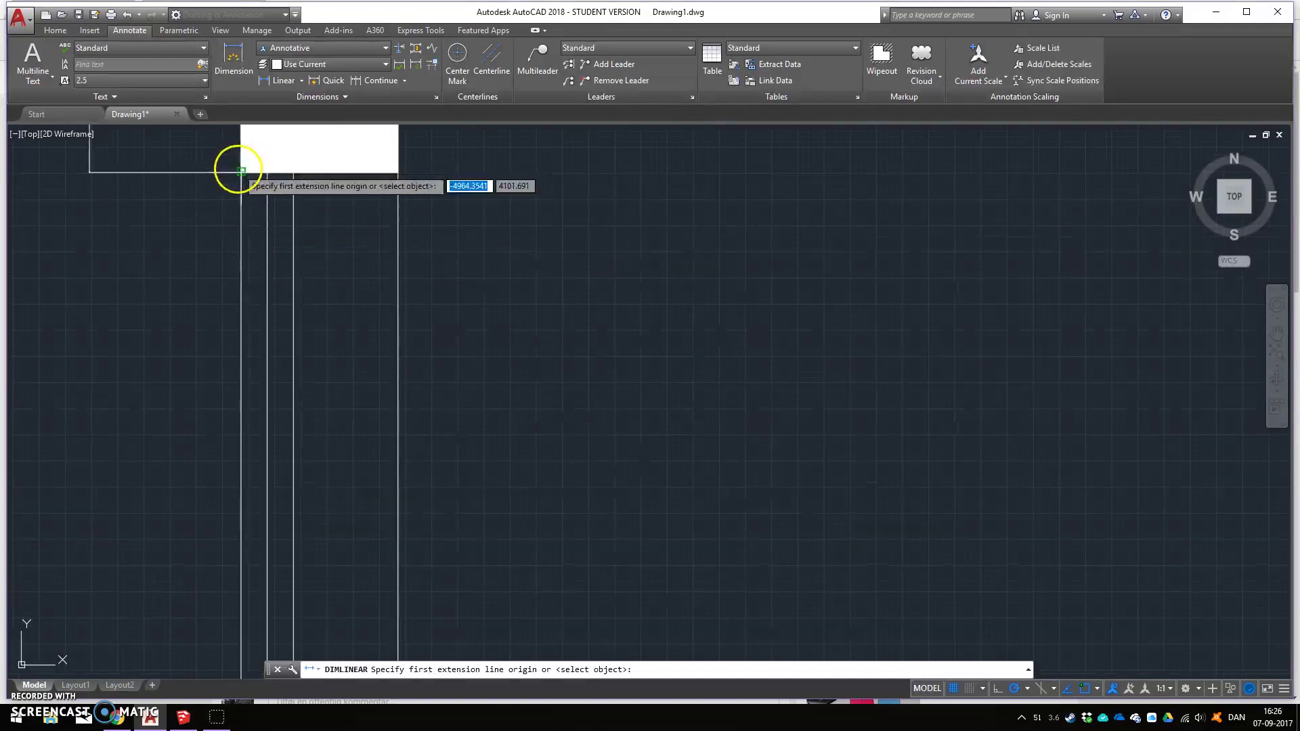
left_click(241, 170)
middle_click_drag(227, 580, 230, 408)
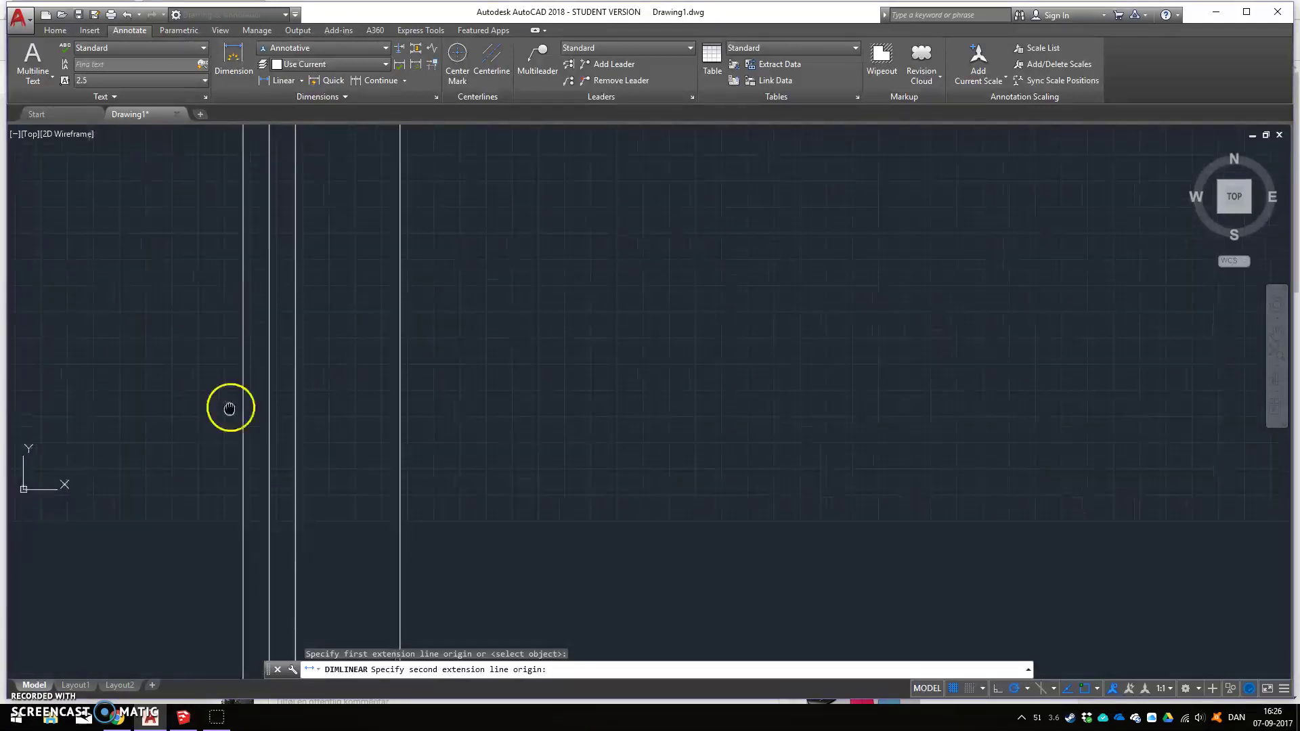
scroll(240, 433, "down", 3)
left_click(242, 648)
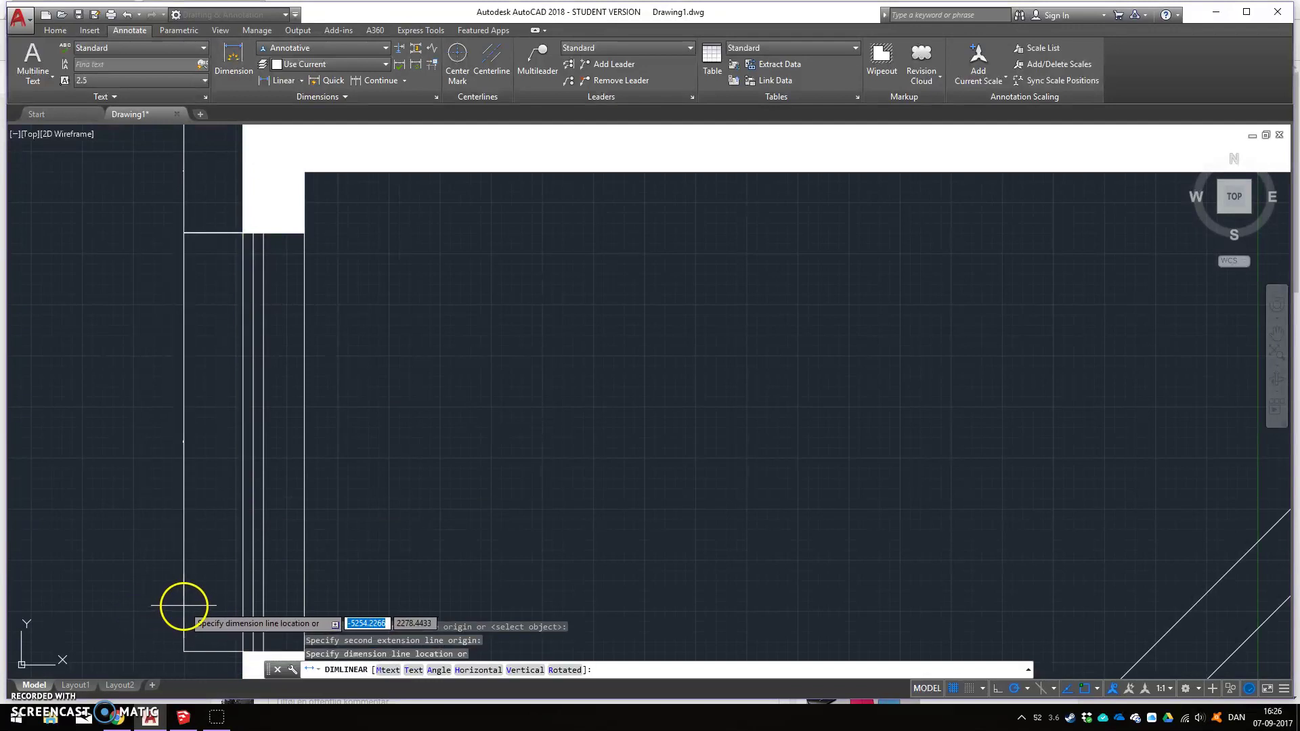
left_click(183, 605)
- Zoom and pan back out to recentre the whole floor plan
middle_click_drag(473, 397, 612, 366)
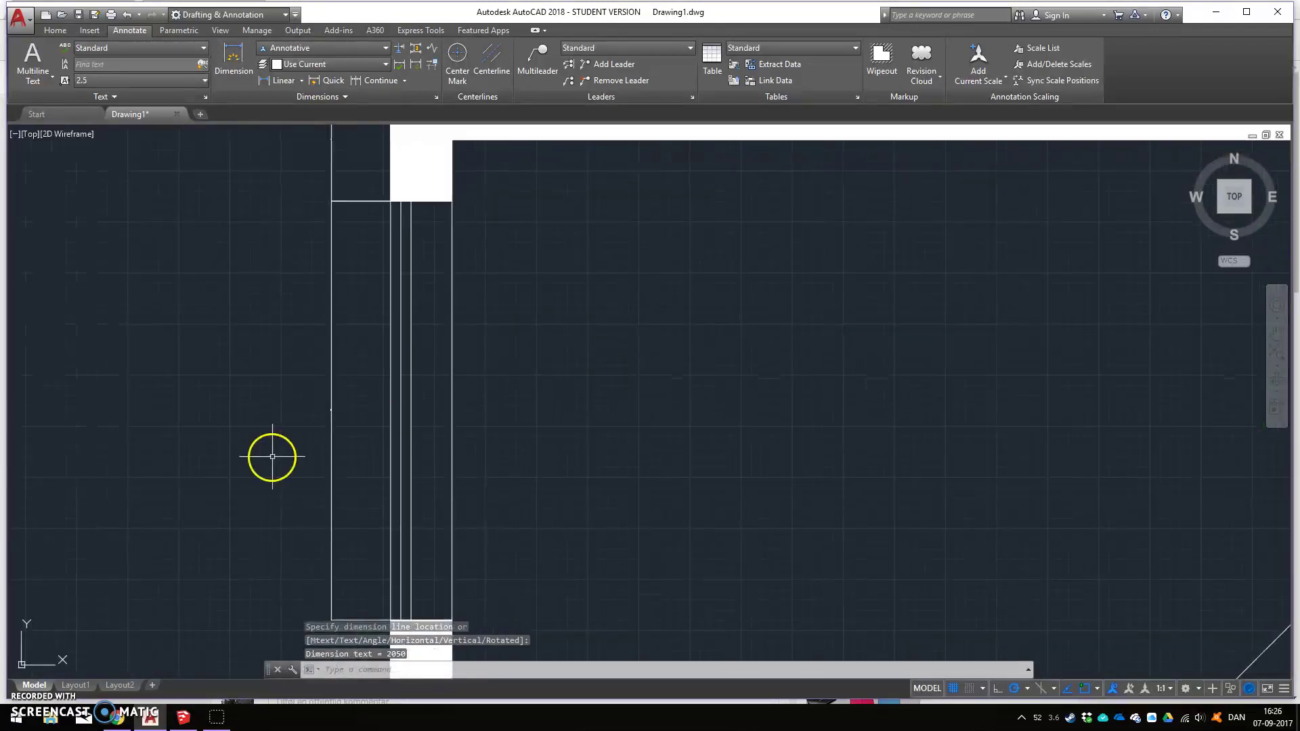
scroll(273, 456, "up", 5)
mouse_move(339, 415)
middle_mouse_down()
mouse_move(278, 270)
mouse_move(259, 175)
middle_mouse_up()
scroll(342, 270, "down", 5)
scroll(397, 314, "down", 5)
scroll(421, 325, "up", 6)
scroll(376, 381, "down", 2)
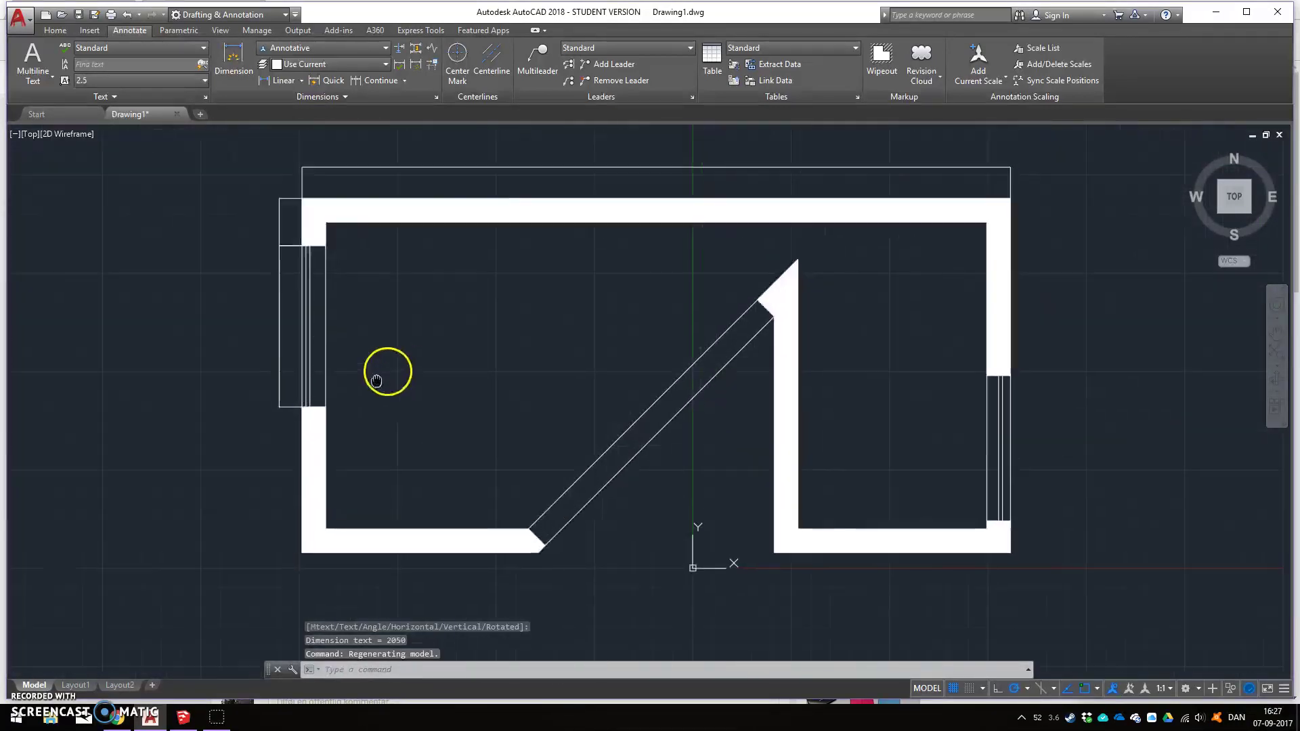
middle_click_drag(377, 380, 298, 401)
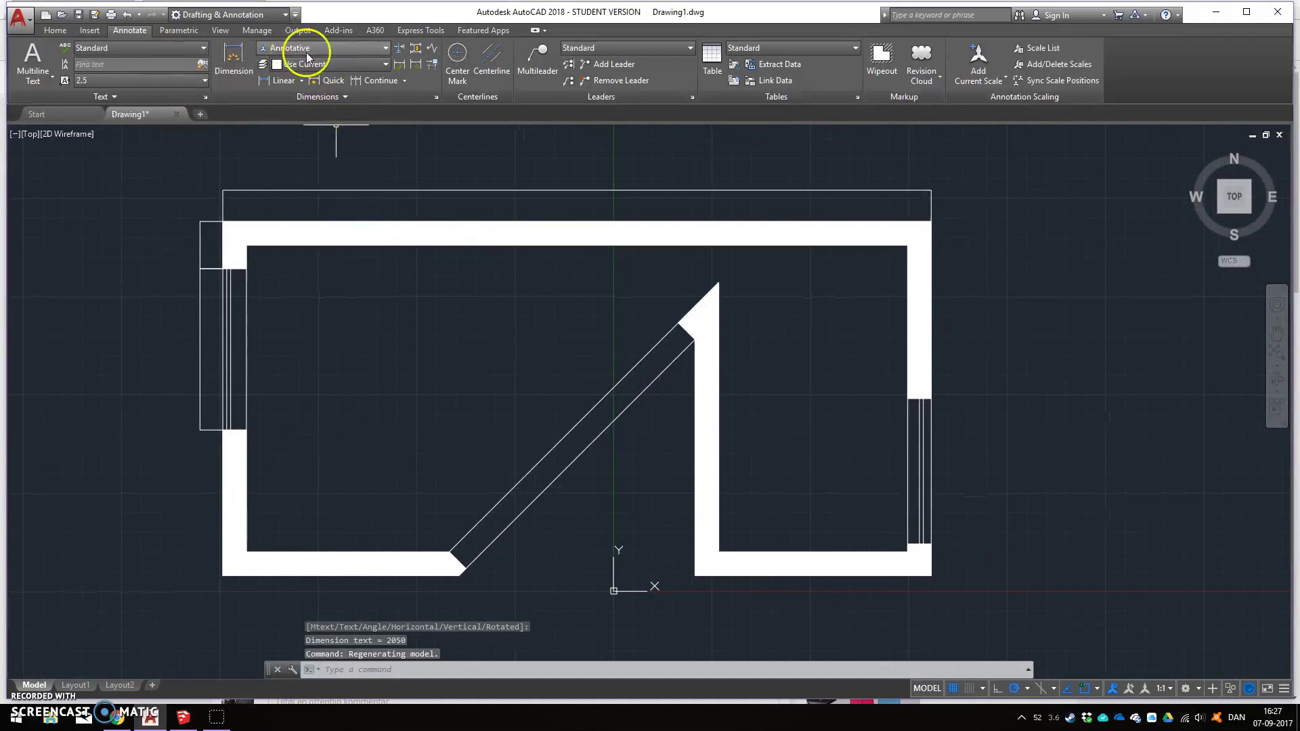
- Review the ISO-25 style in the Dimension Style Manager, then list the available dimension styles
left_click(436, 97)
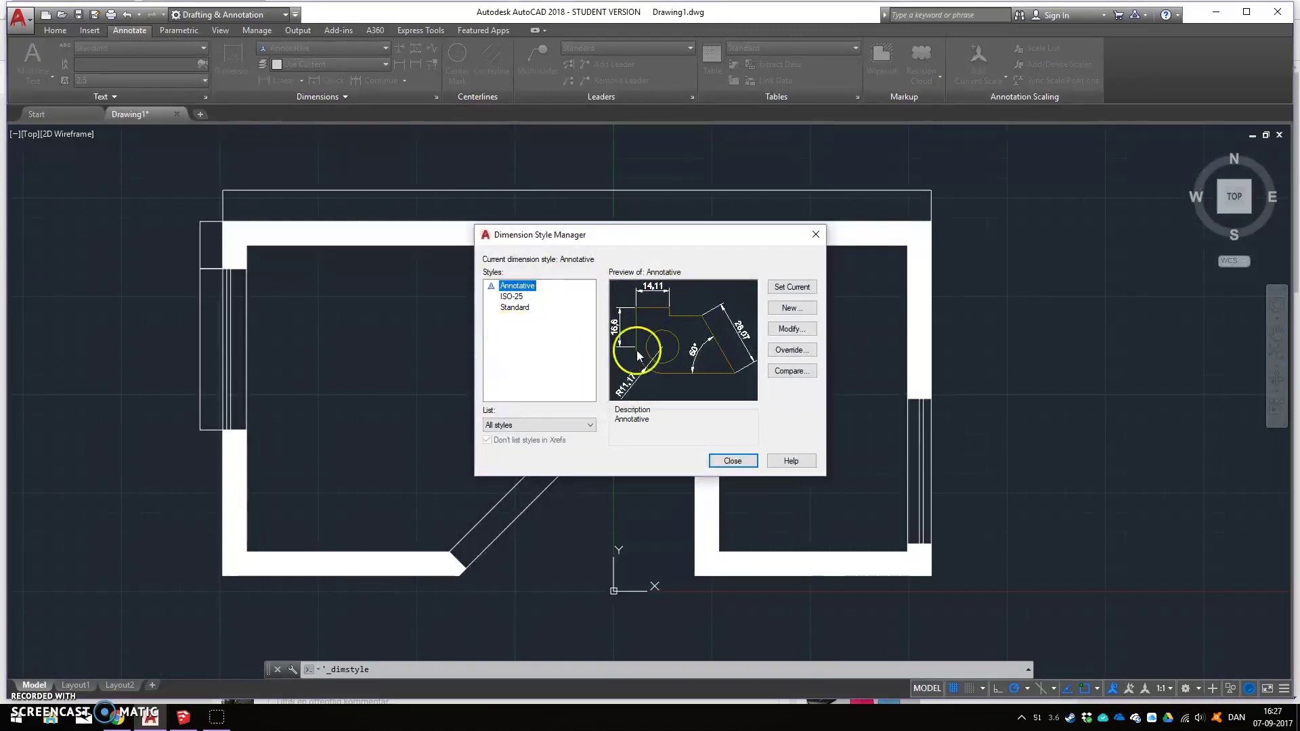
key("Down")
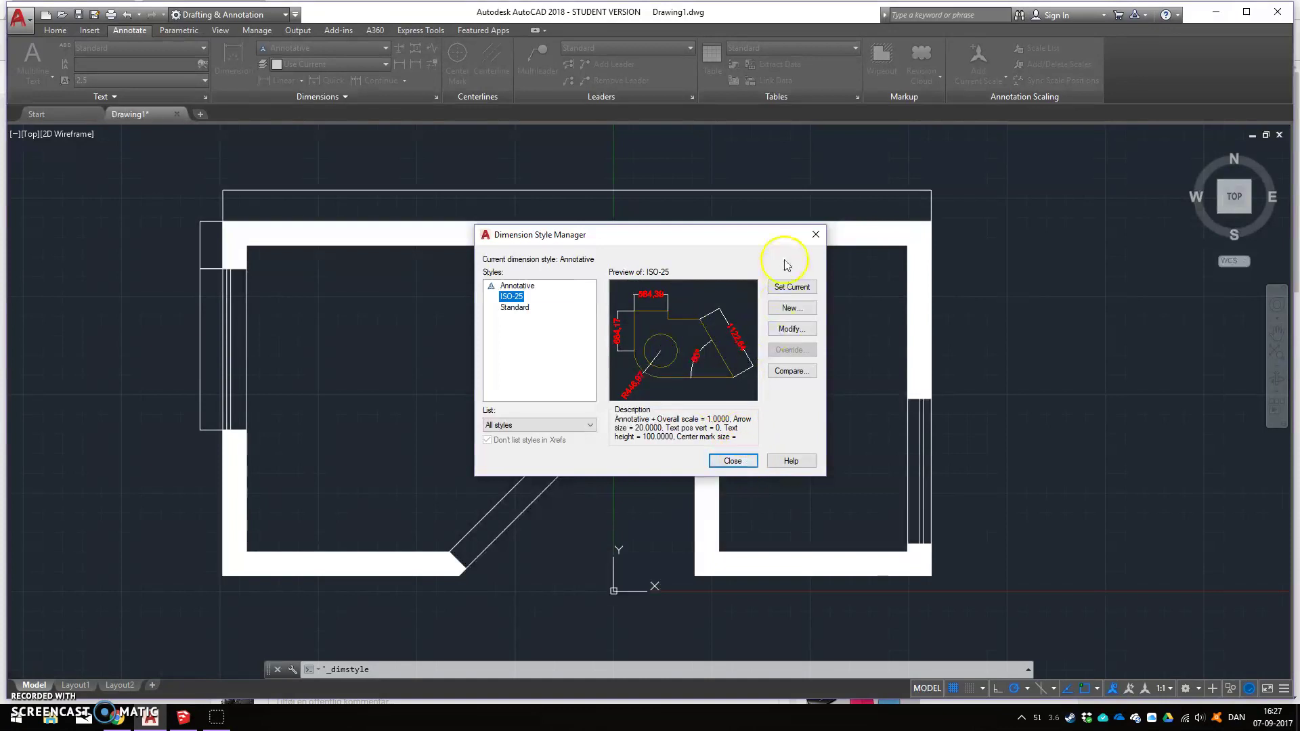
left_click(816, 235)
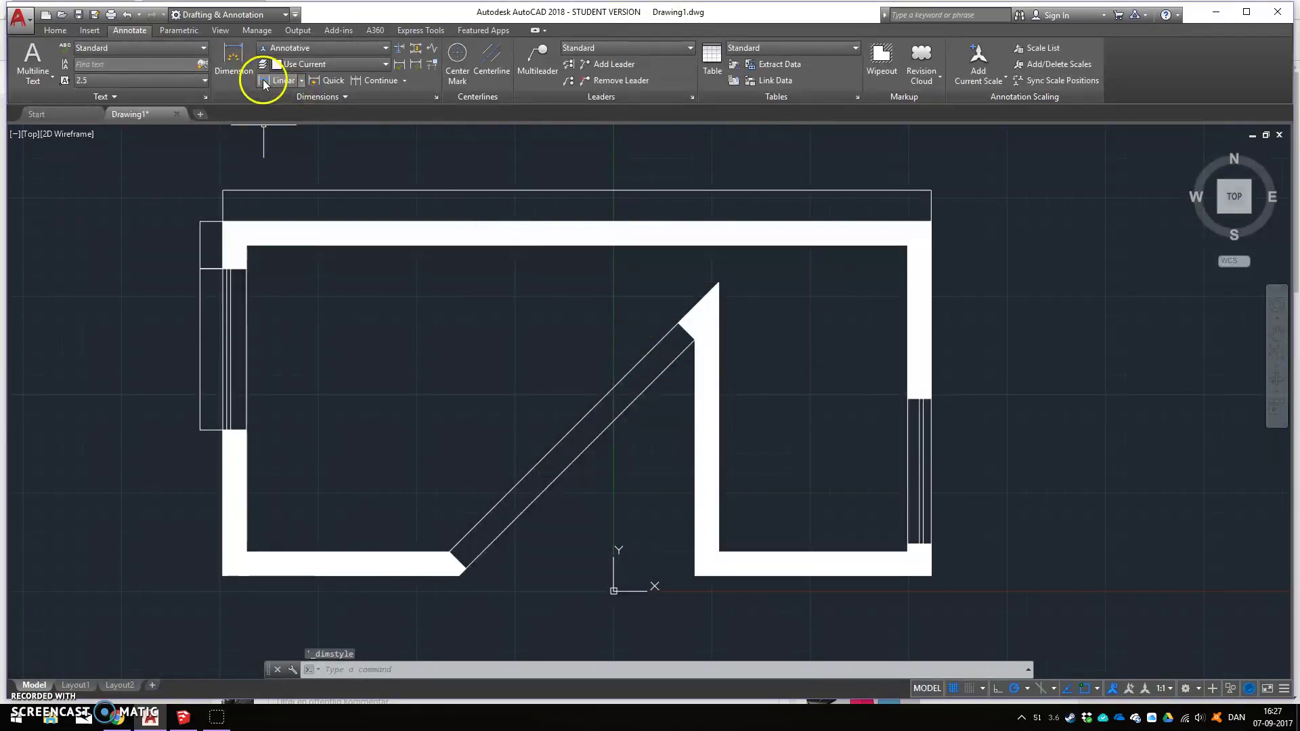
left_click(380, 48)
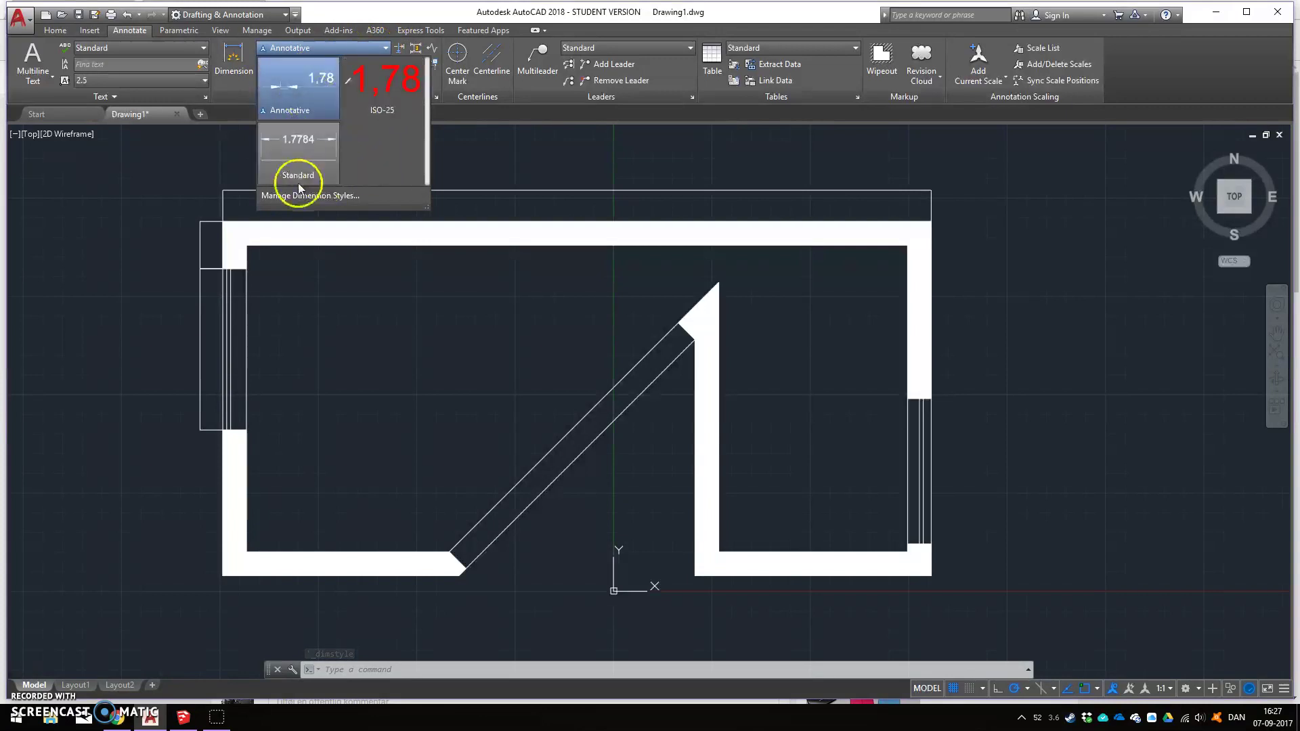
- Make Standard the current dimension style and switch the 9000 top dimension to ISO-25
left_click(292, 139)
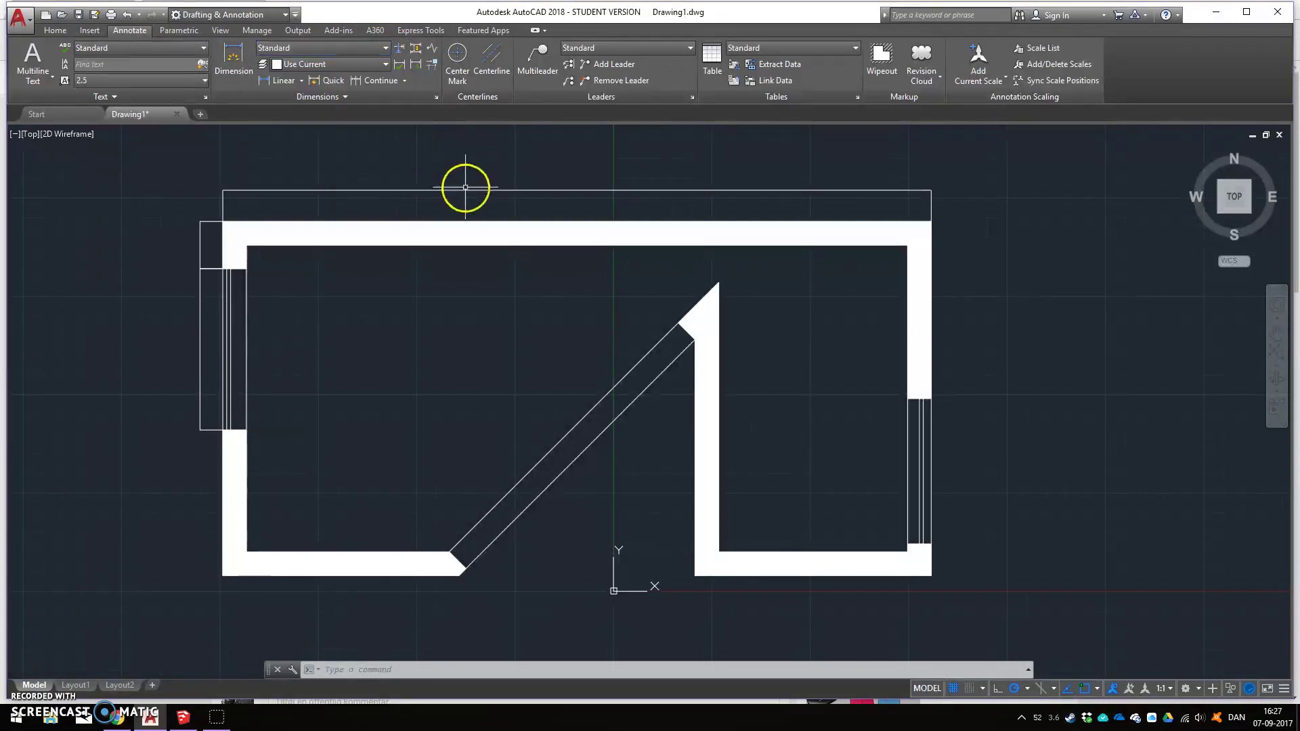
left_click(324, 191)
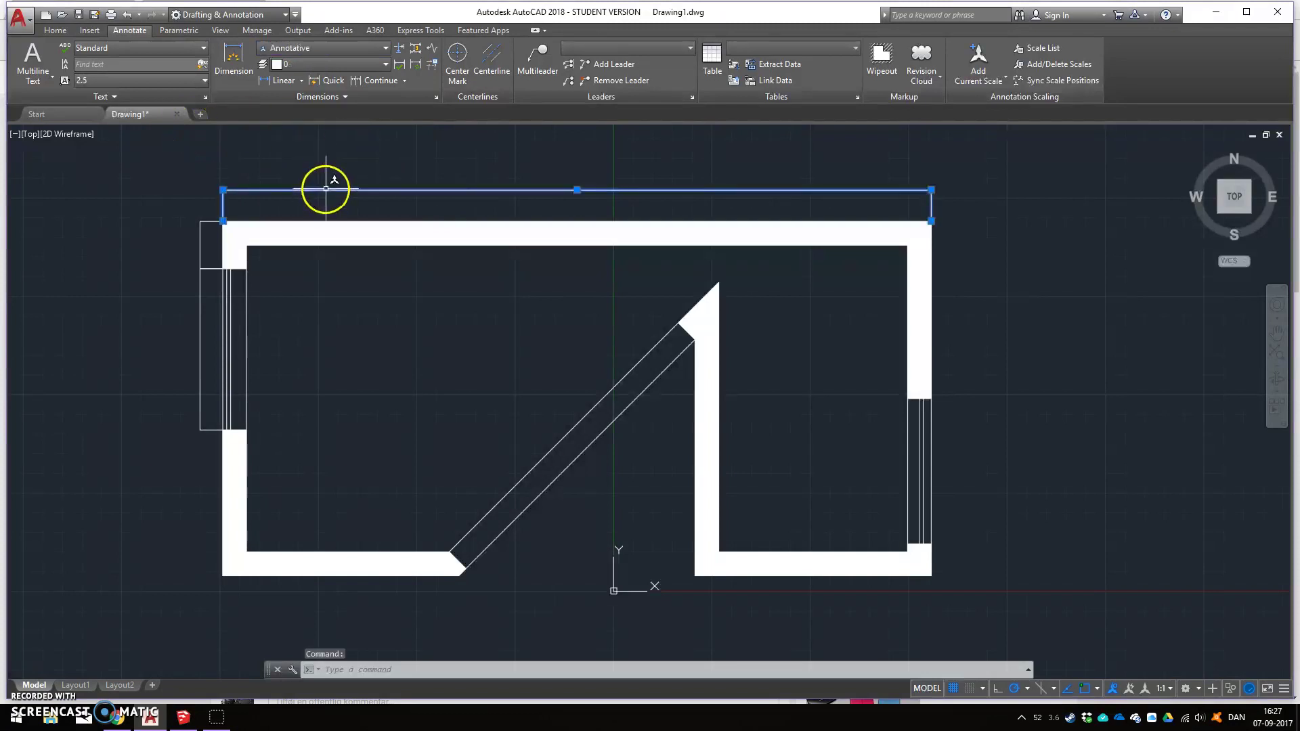
left_click(352, 49)
left_click(294, 141)
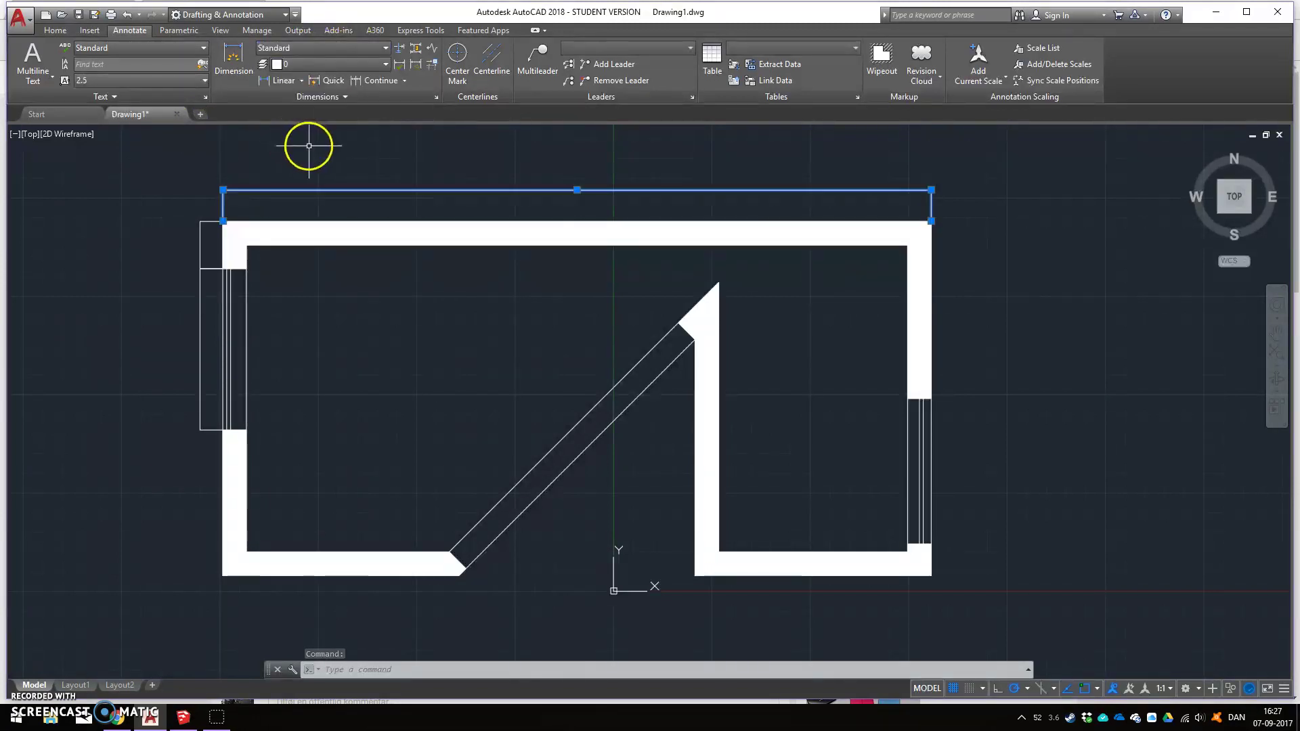
left_click(325, 47)
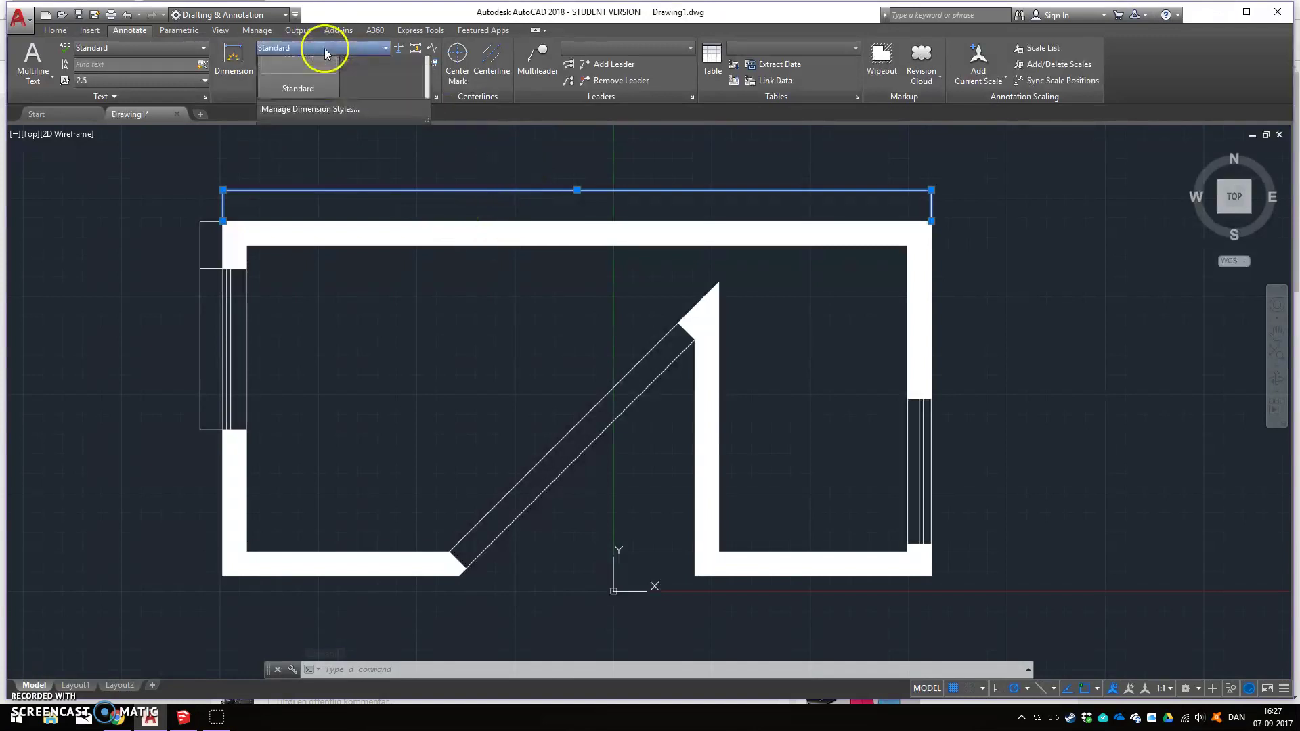
left_click(376, 77)
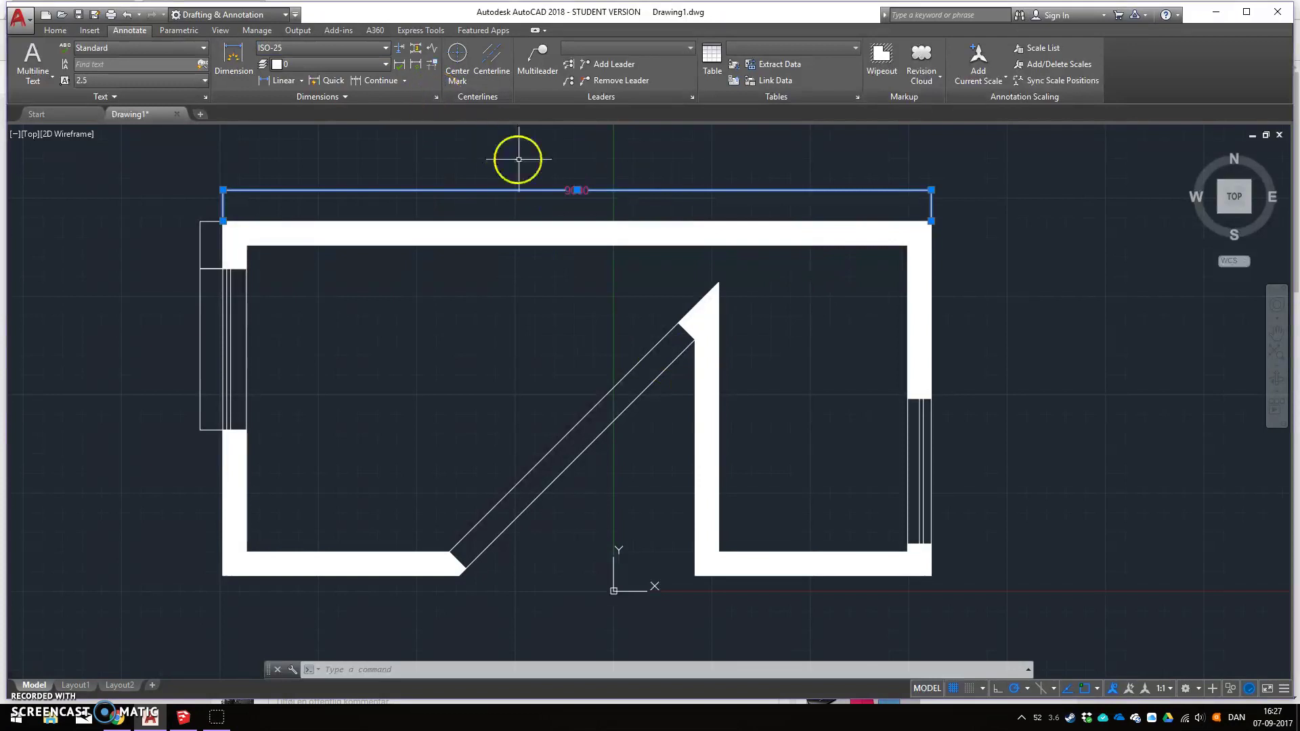
left_click(435, 97)
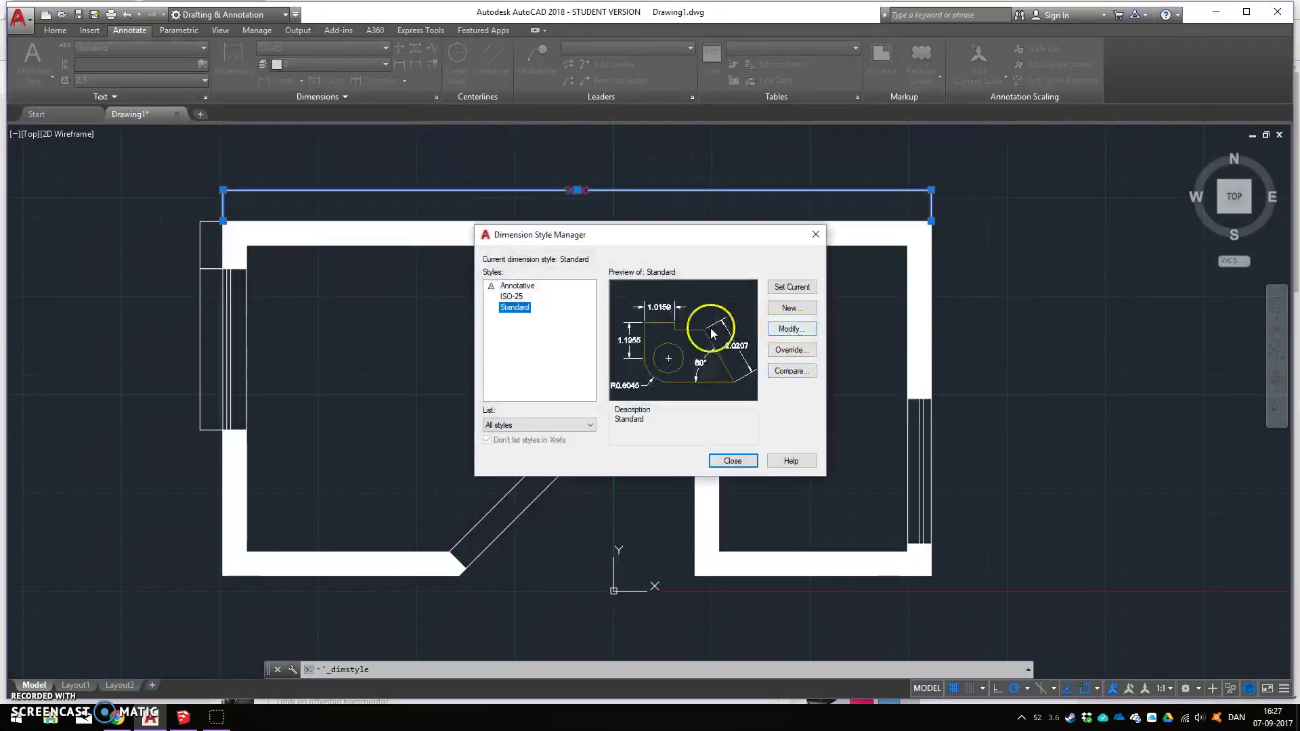
- Set the ISO-25 dimension text height to 200, enlarging the 9000 label
left_click(516, 297)
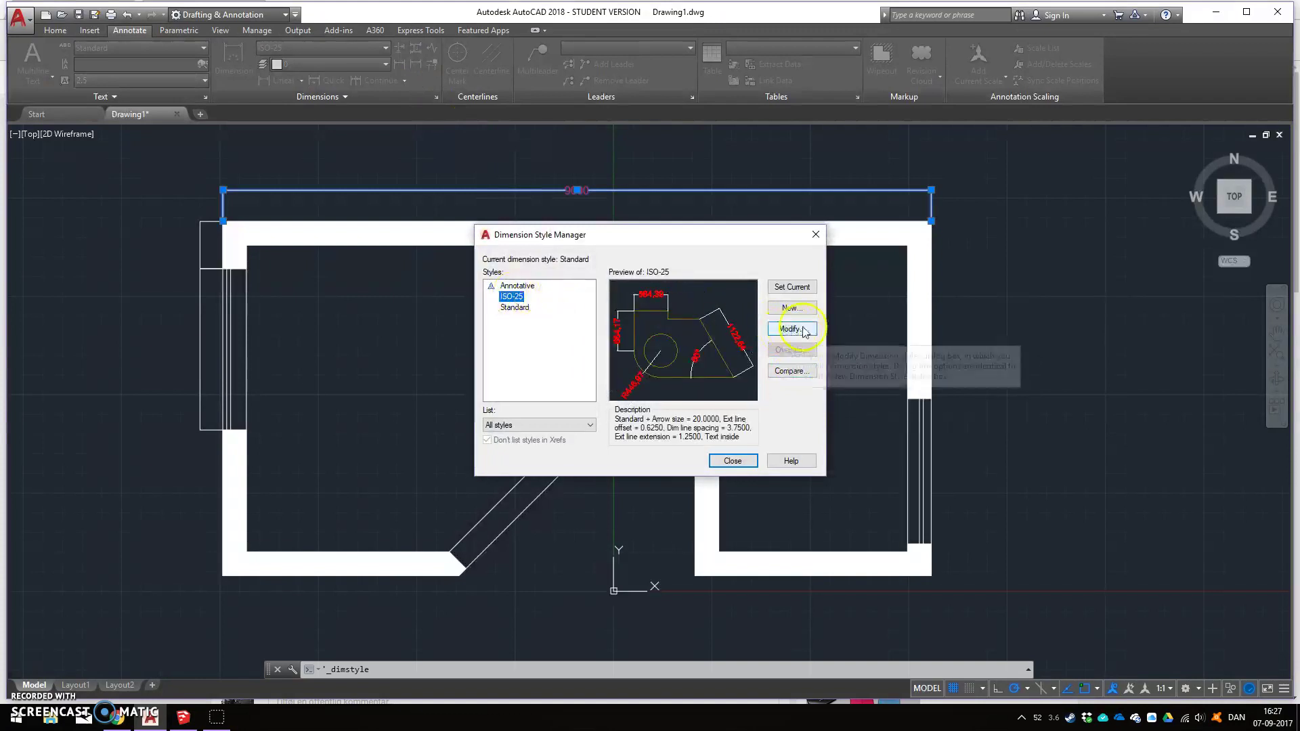
left_click(792, 329)
left_click(575, 211)
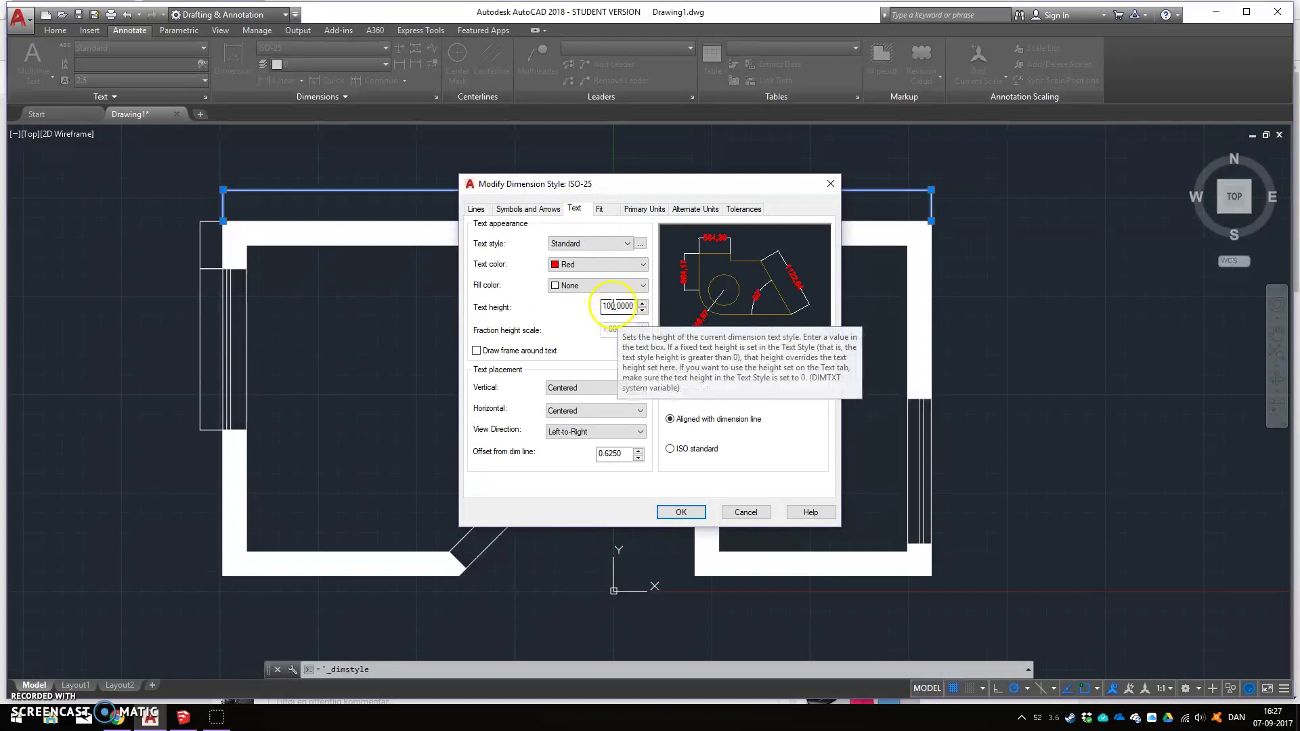
left_click_drag(615, 306, 595, 325)
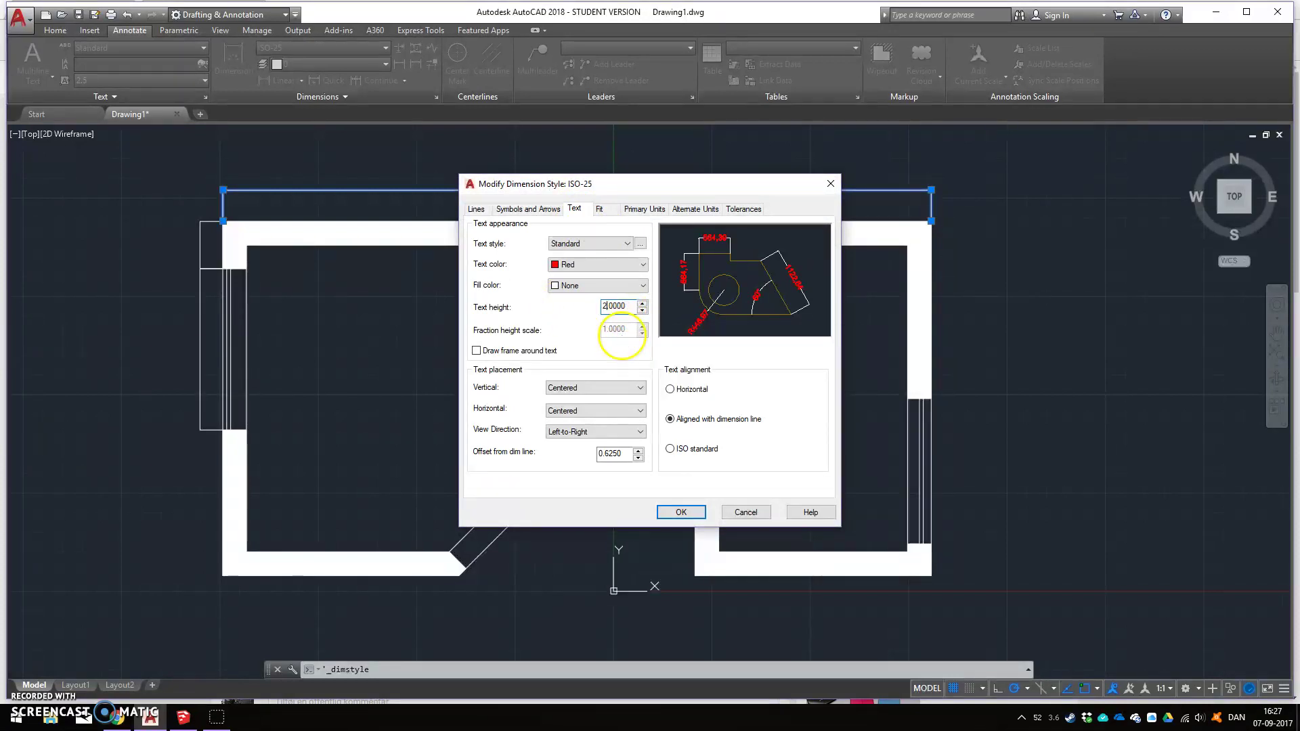
left_click(683, 512)
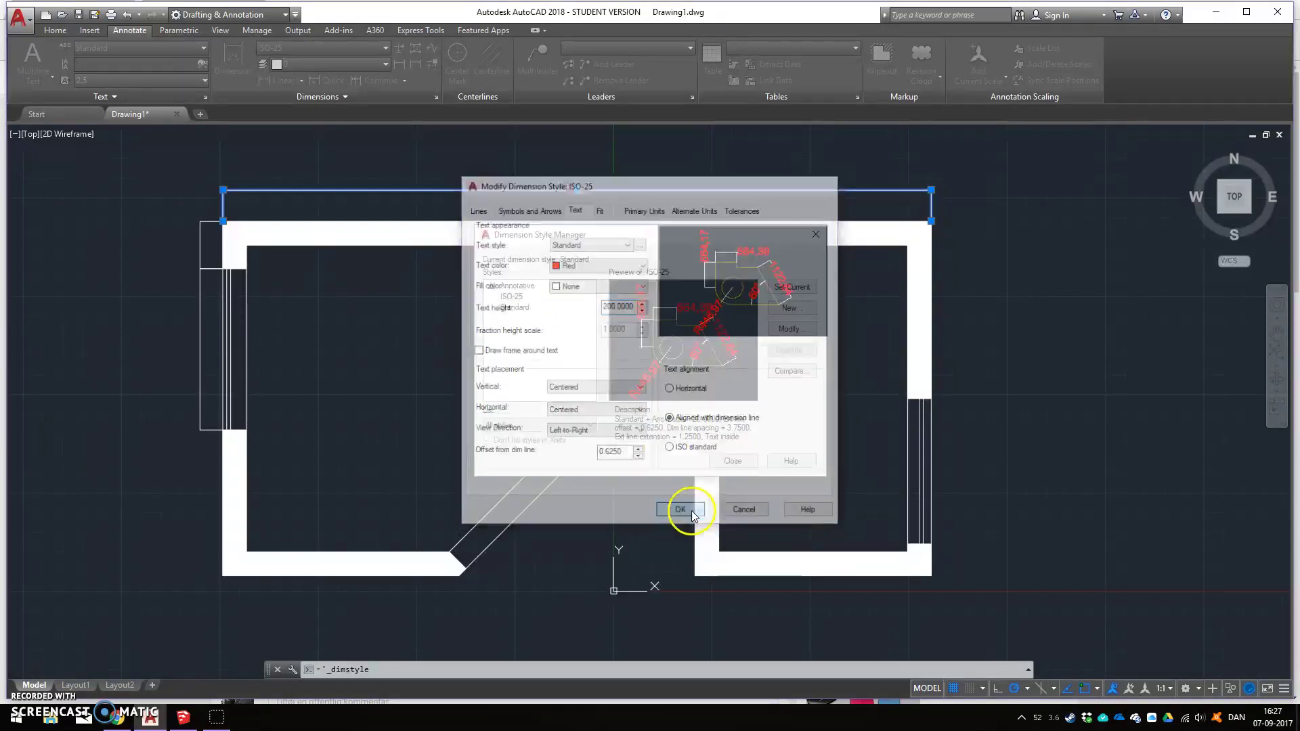
left_click(755, 463)
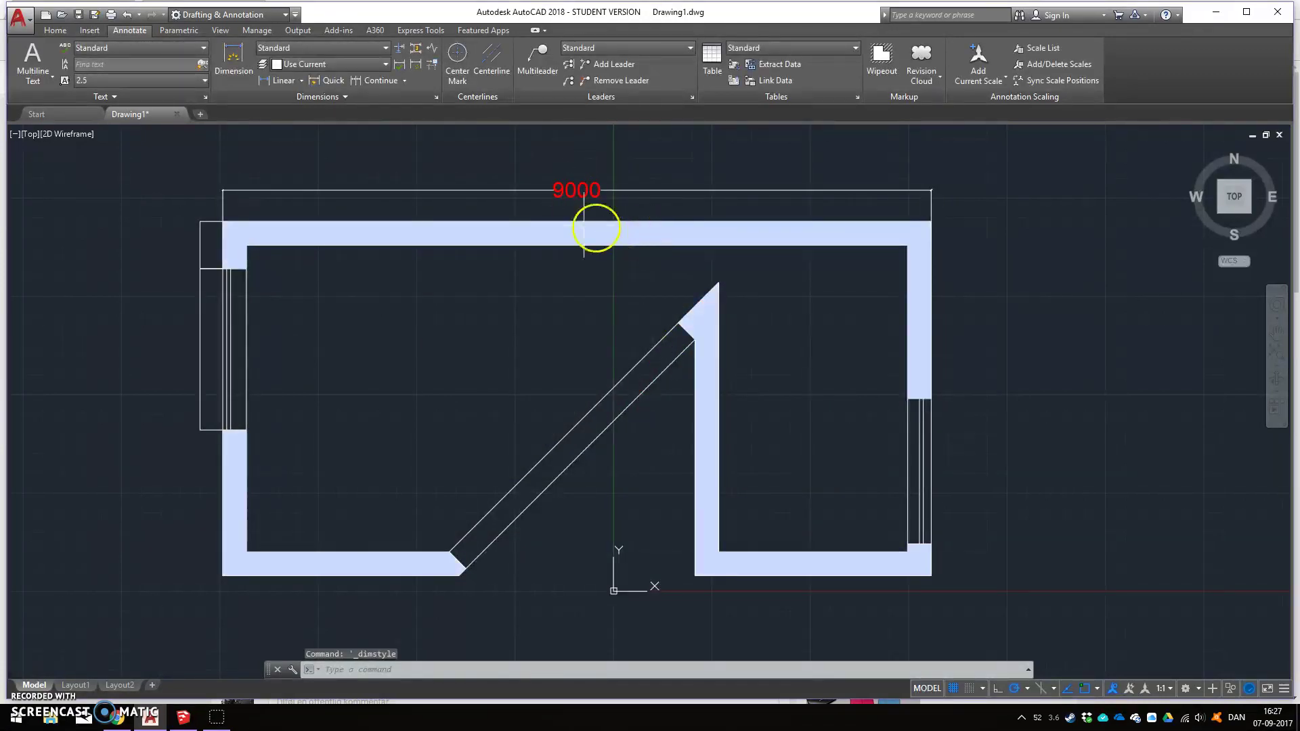
left_click(436, 99)
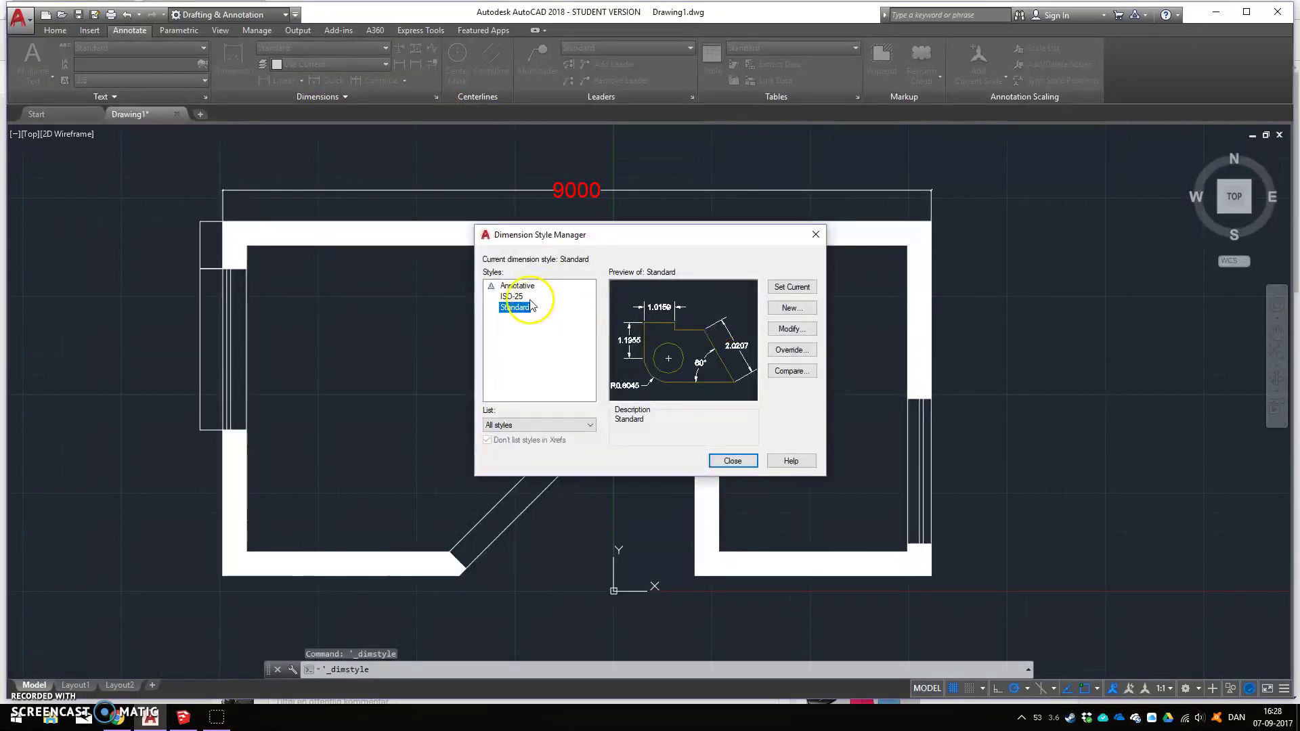
left_click(508, 298)
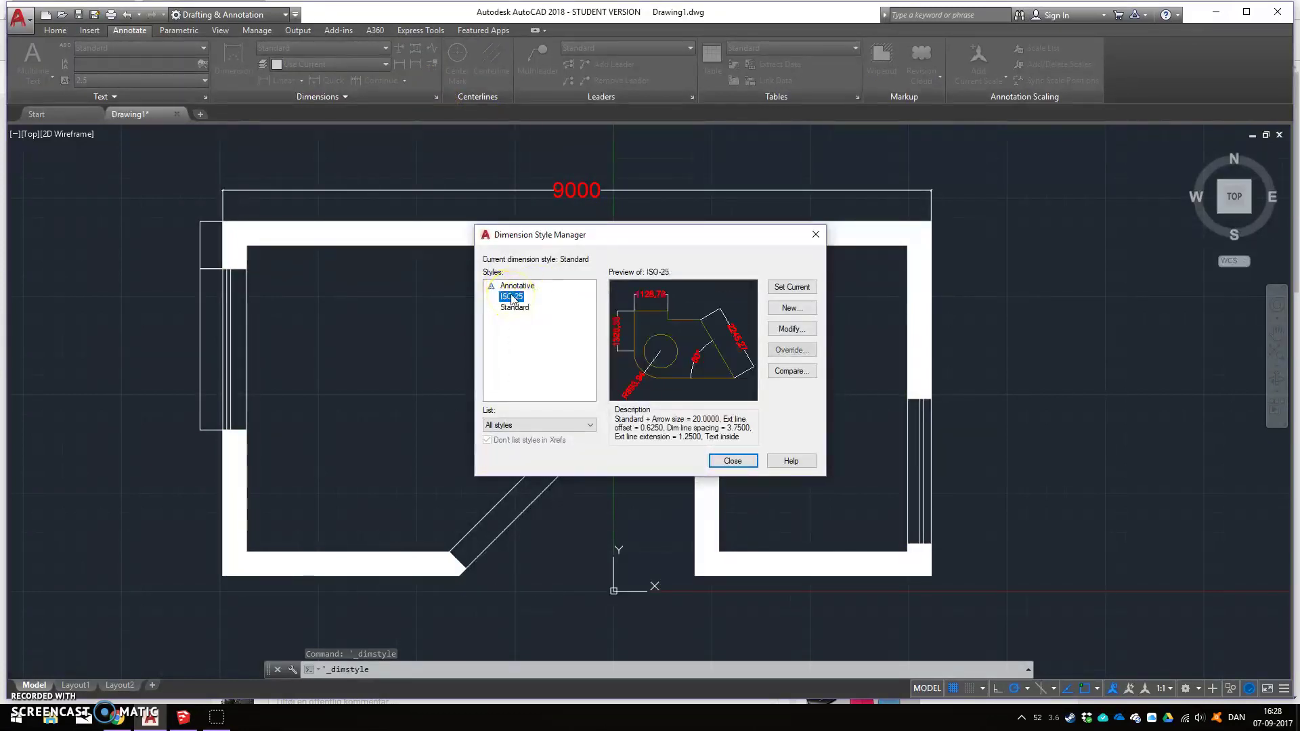
- Try Above text placement for ISO-25, revert to Centered, and reduce text height to 100
left_click(801, 331)
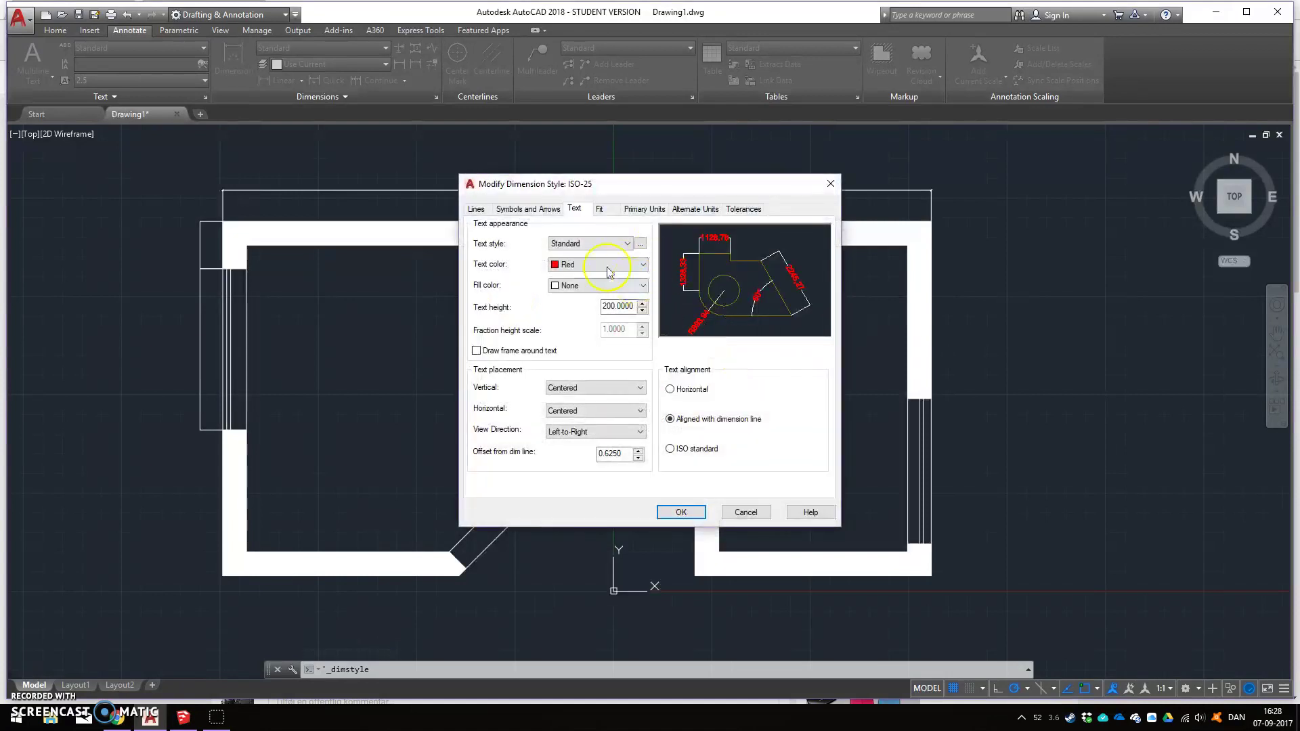
left_click(606, 389)
left_click(559, 409)
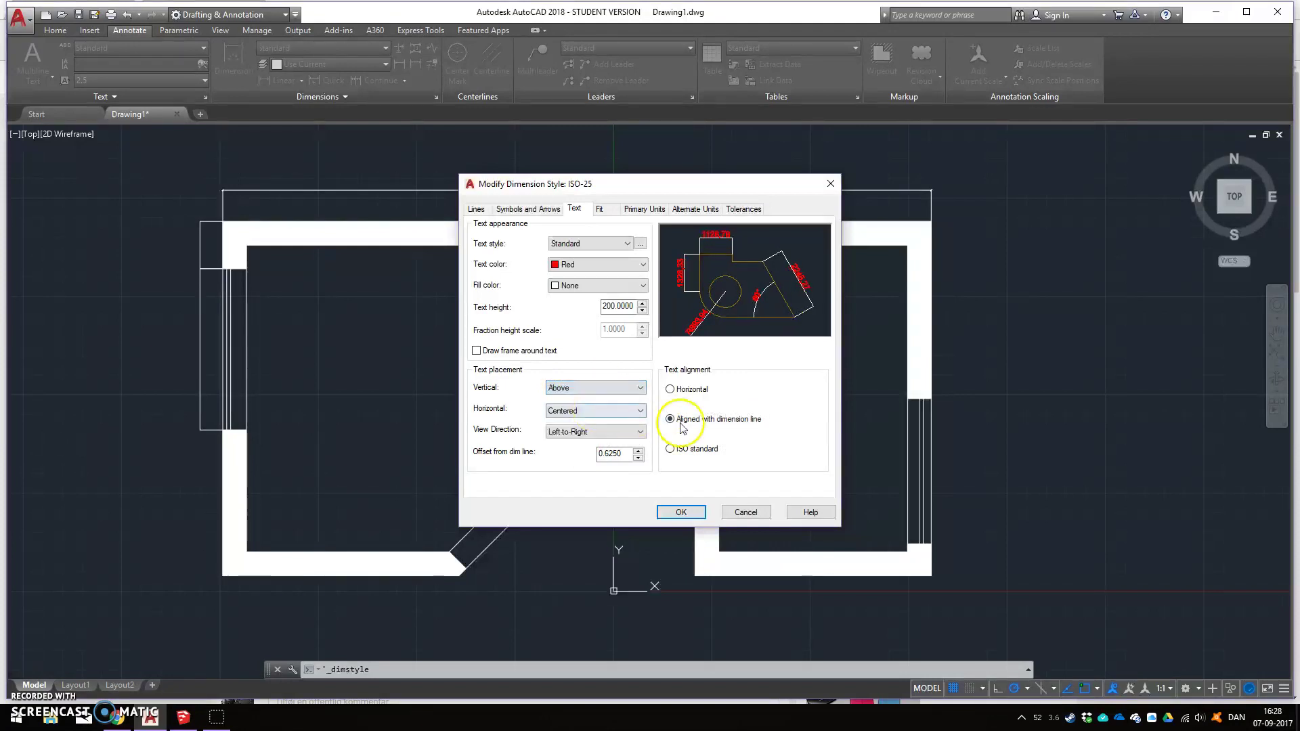
left_click(618, 415)
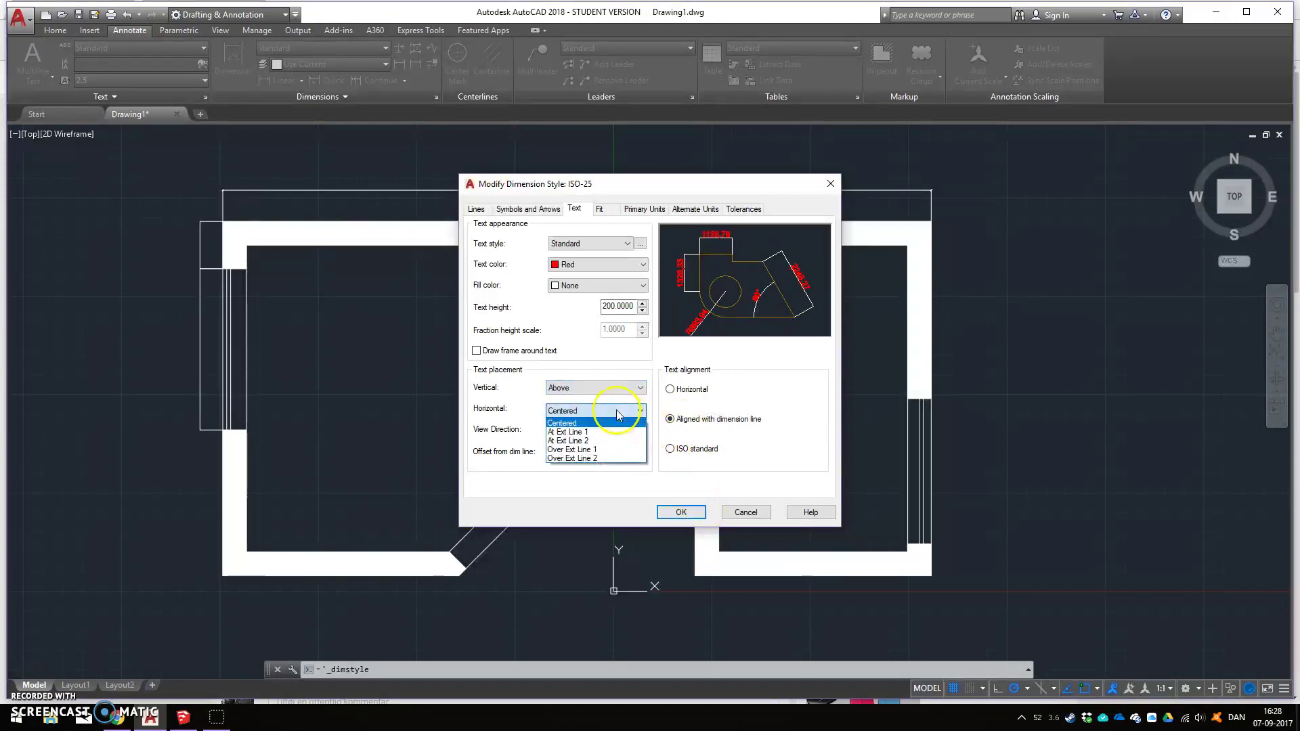
left_click(598, 380)
left_click(598, 391)
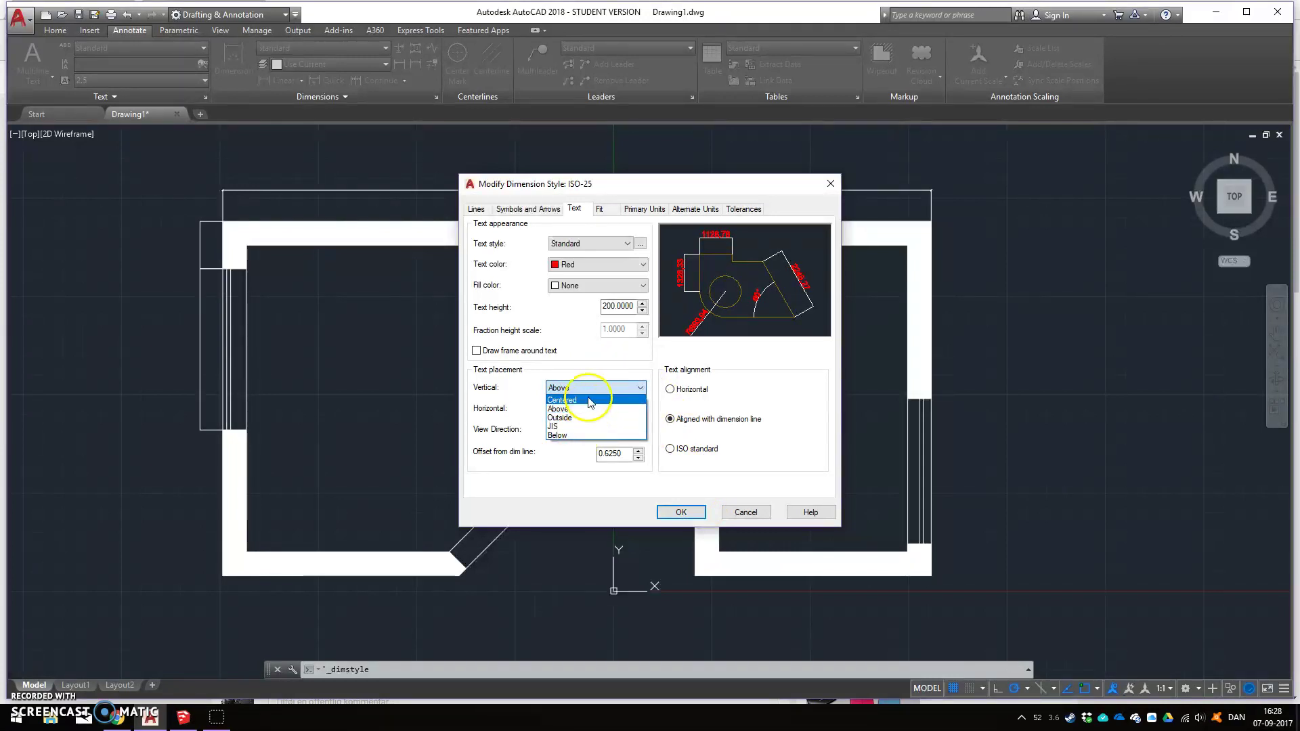
left_click(584, 400)
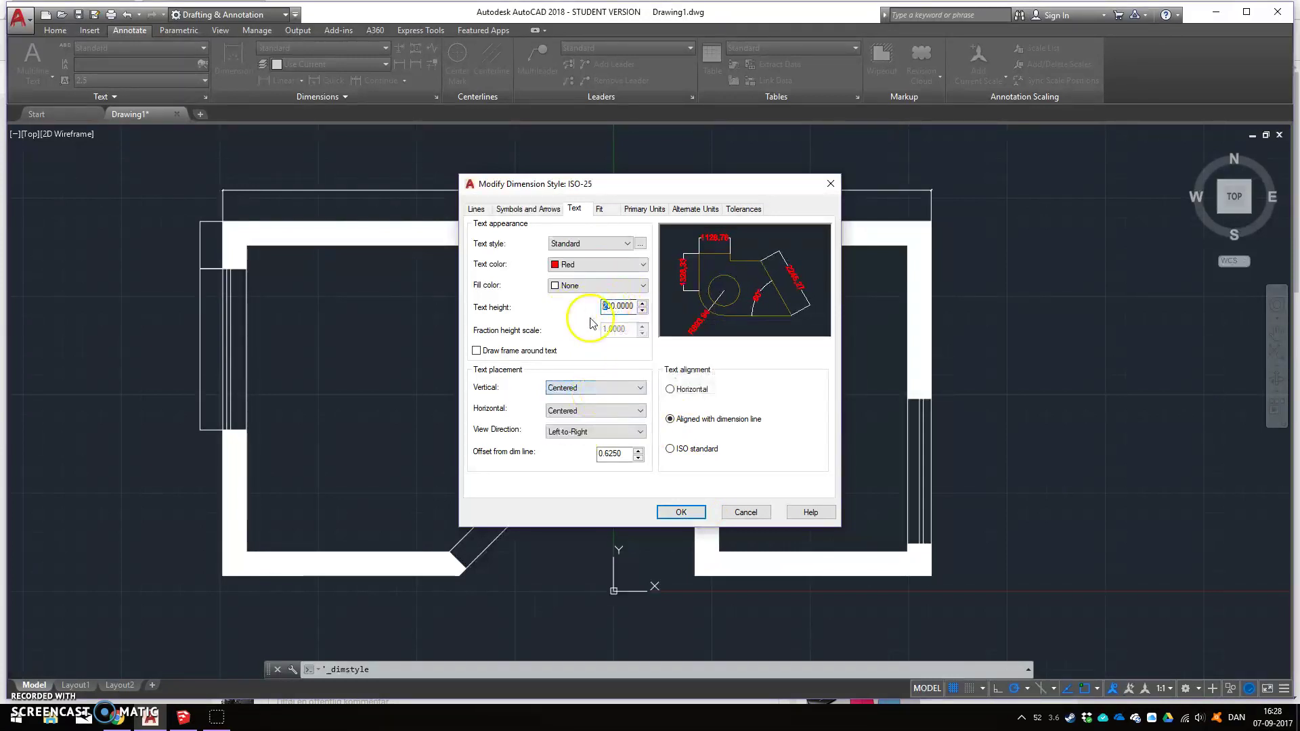
left_click(619, 306)
type("100.0000")
left_click(681, 511)
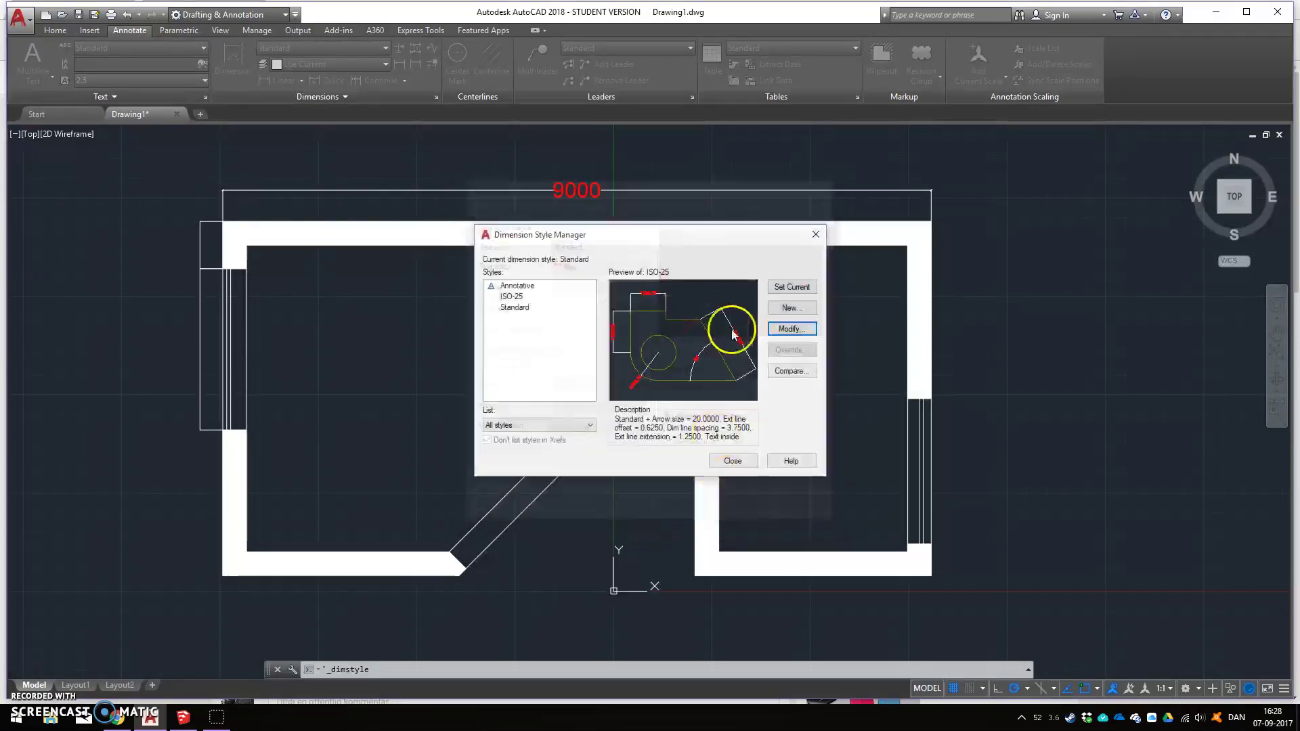
left_click(765, 330)
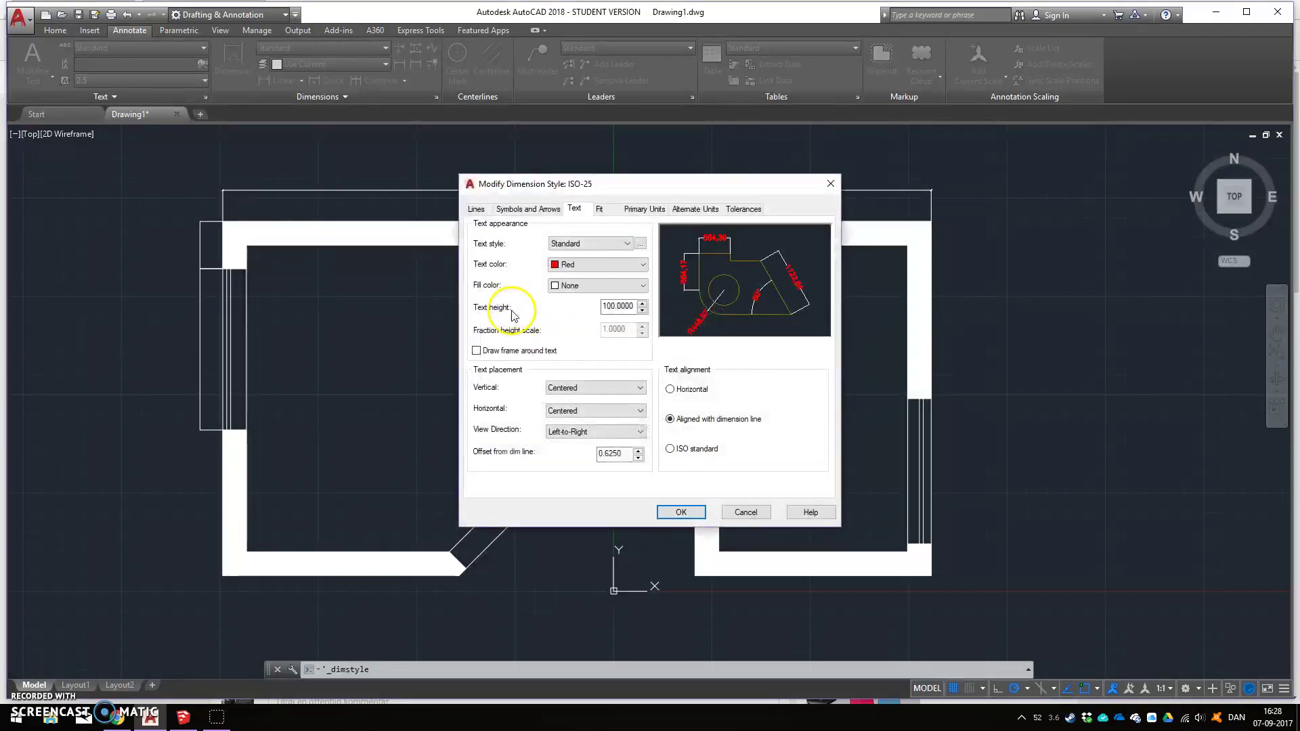
- Make ISO-25 dimension and extension lines red and set its arrow size to 60
left_click(476, 209)
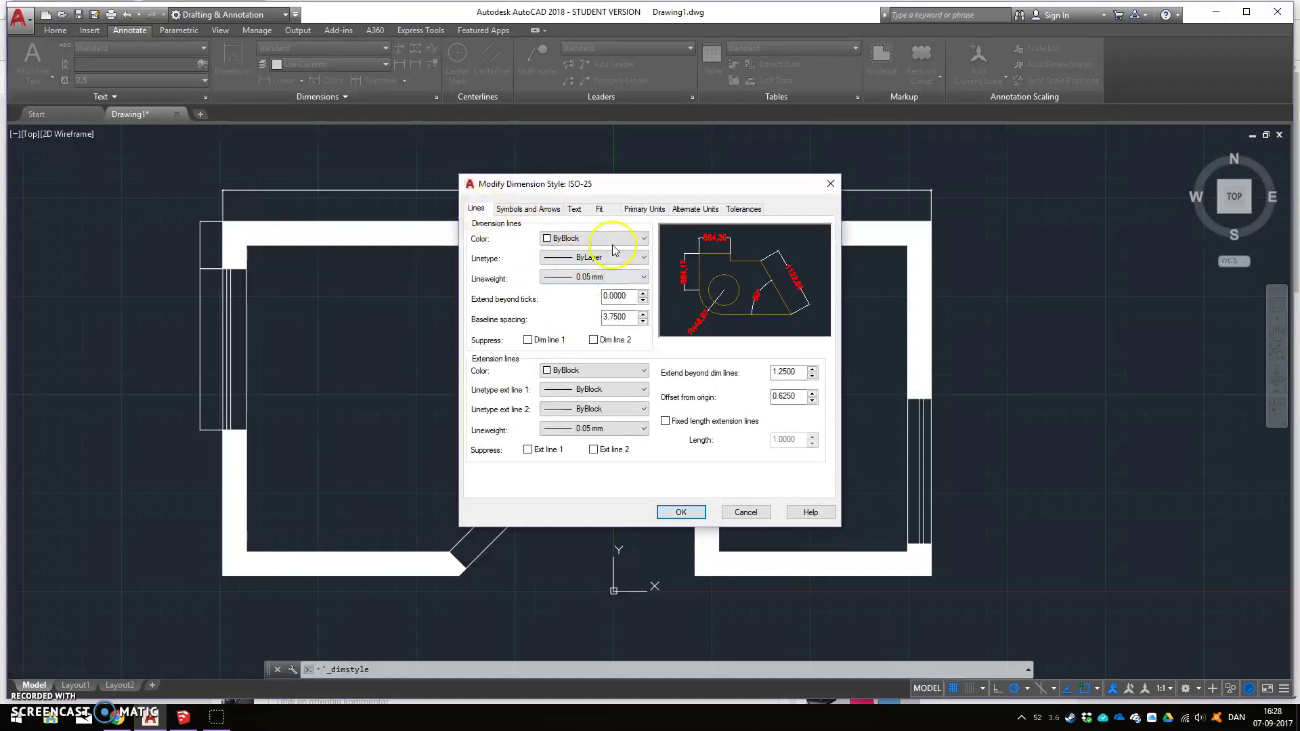
left_click(613, 238)
left_click(588, 270)
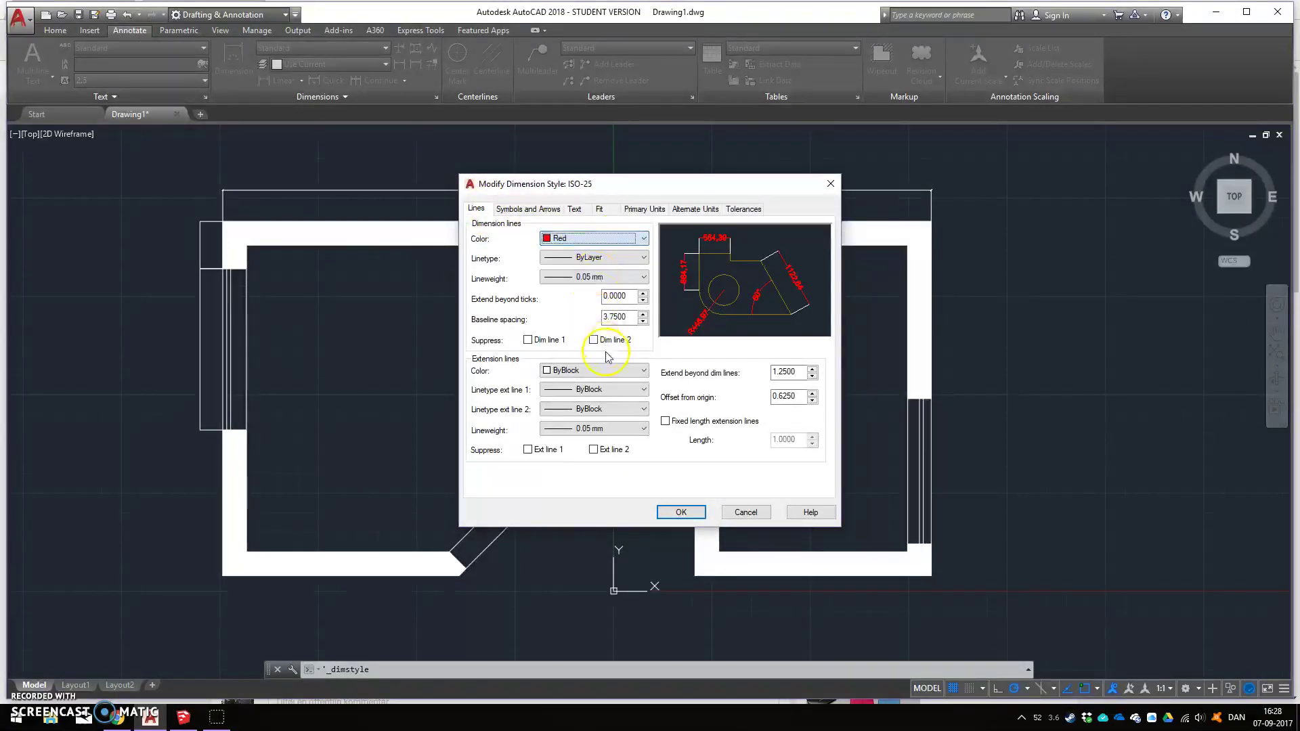
left_click(609, 370)
left_click(589, 400)
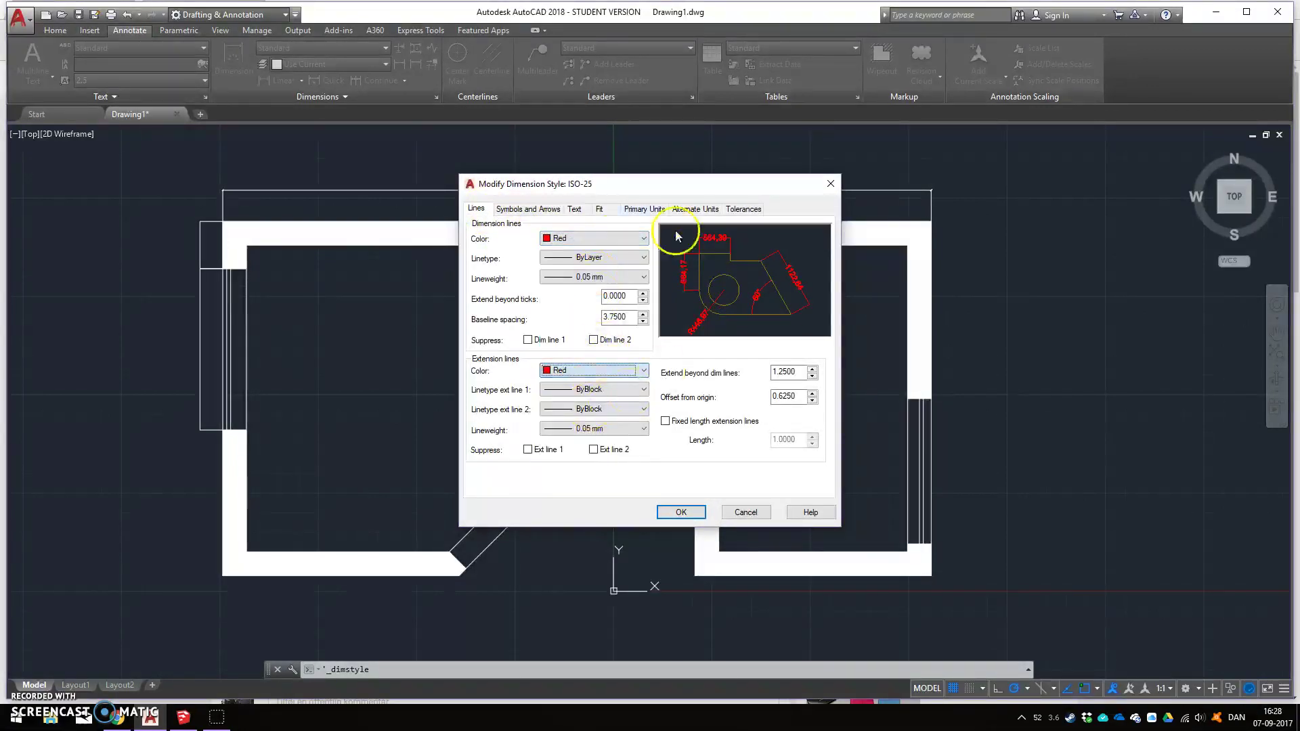
left_click(548, 211)
left_click(527, 261)
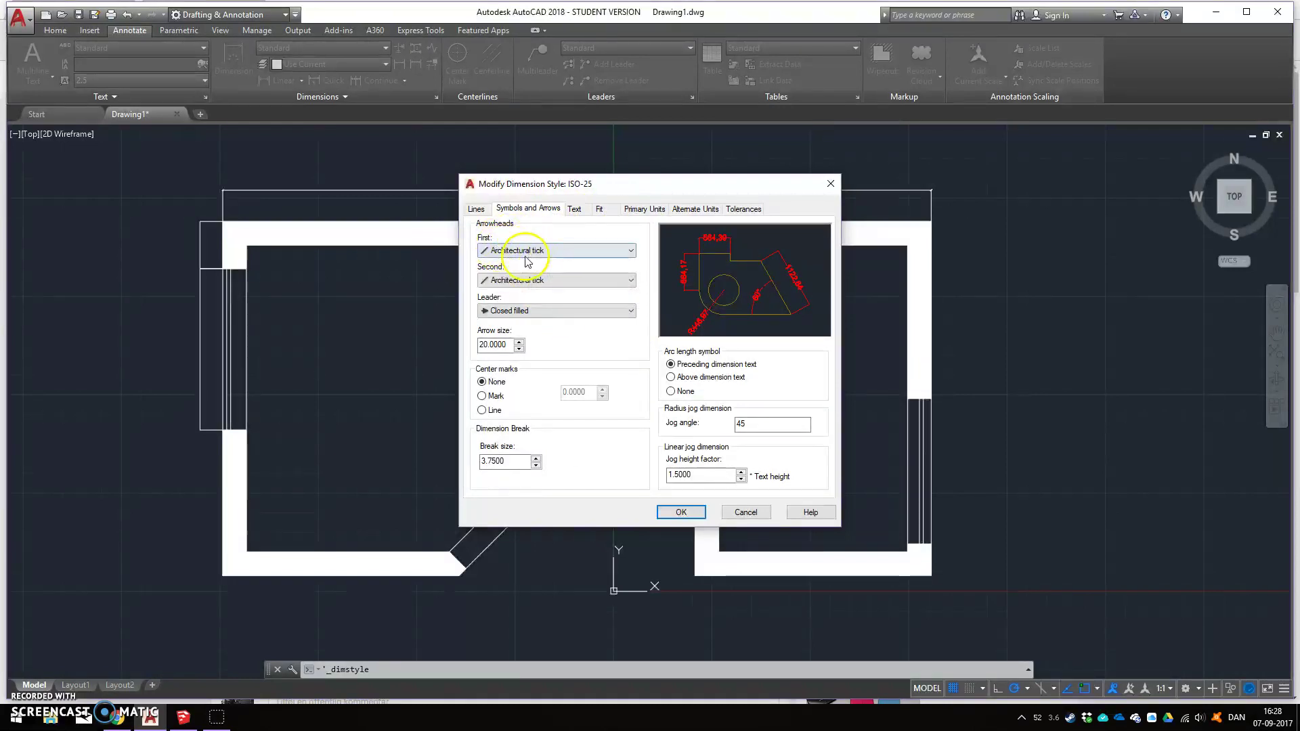
left_click_drag(487, 346, 438, 348)
type("6")
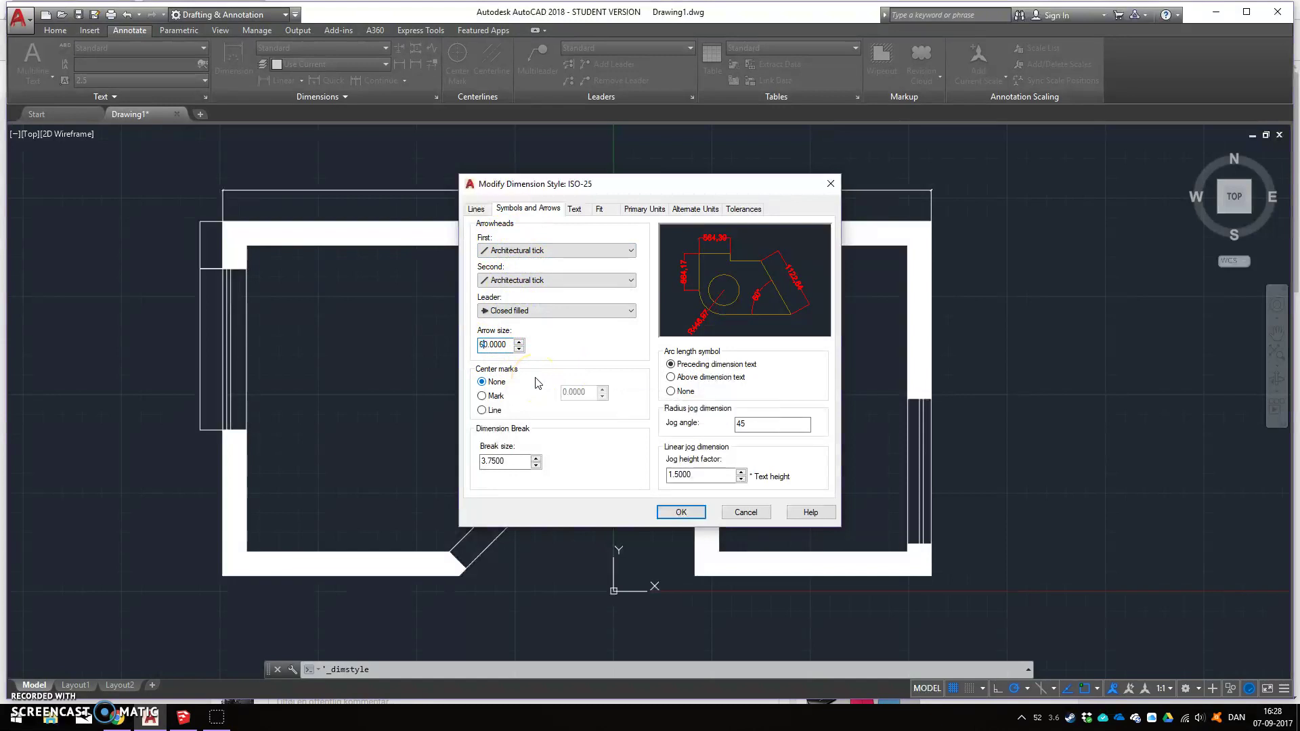
left_click(681, 512)
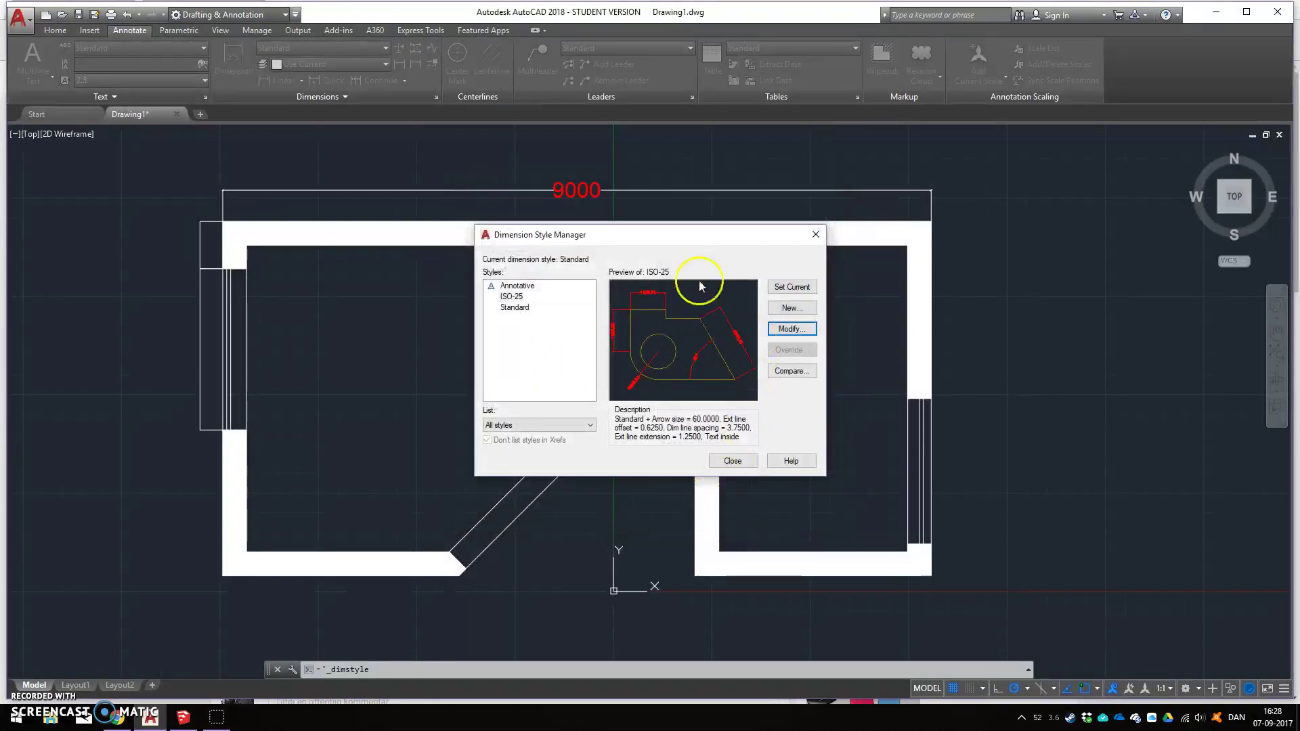
- Apply the ISO-25 style to the 600 and 2050 left-side dimensions
left_click(732, 461)
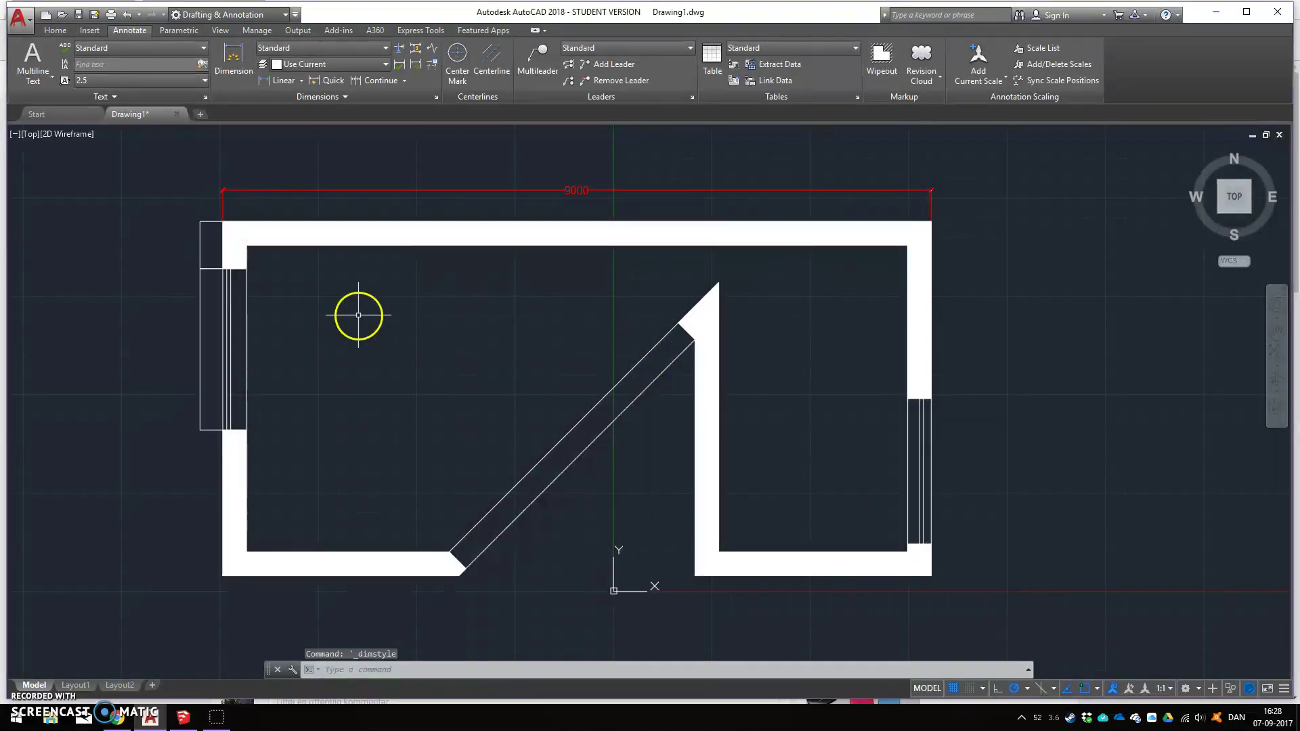
key("F7")
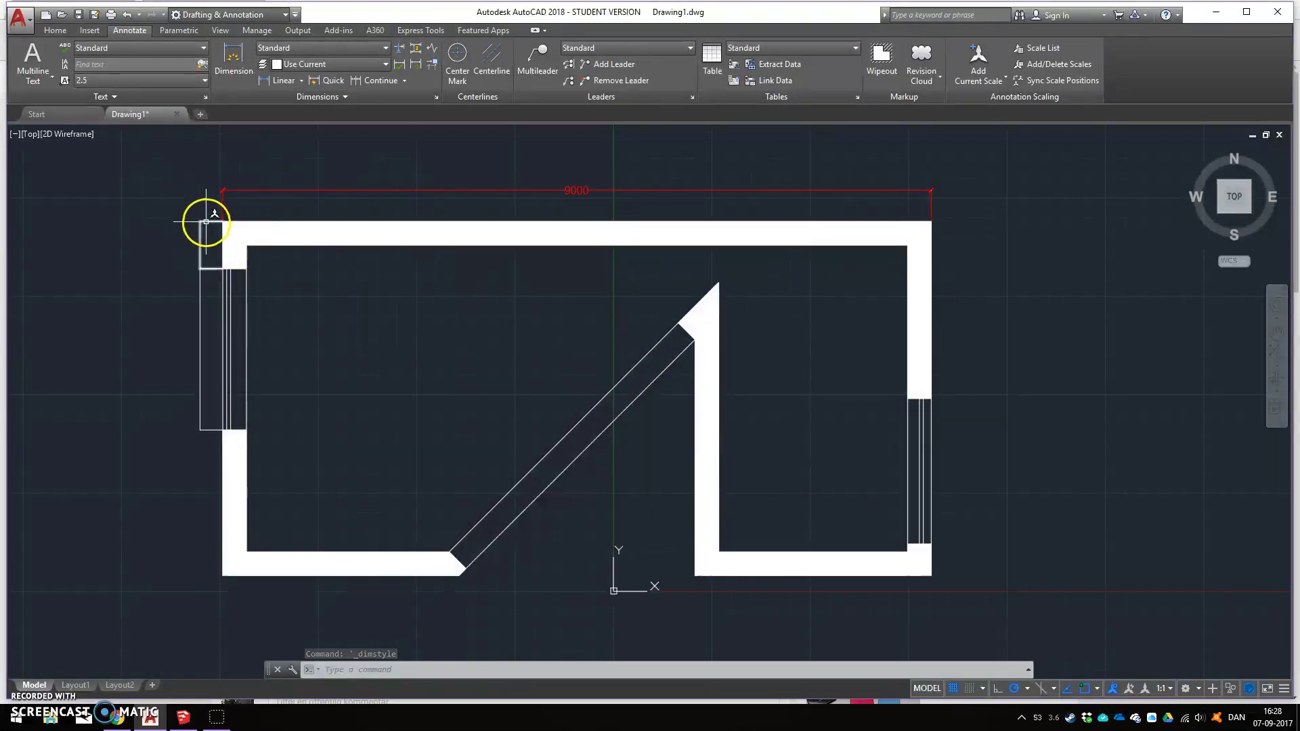
left_click(203, 221)
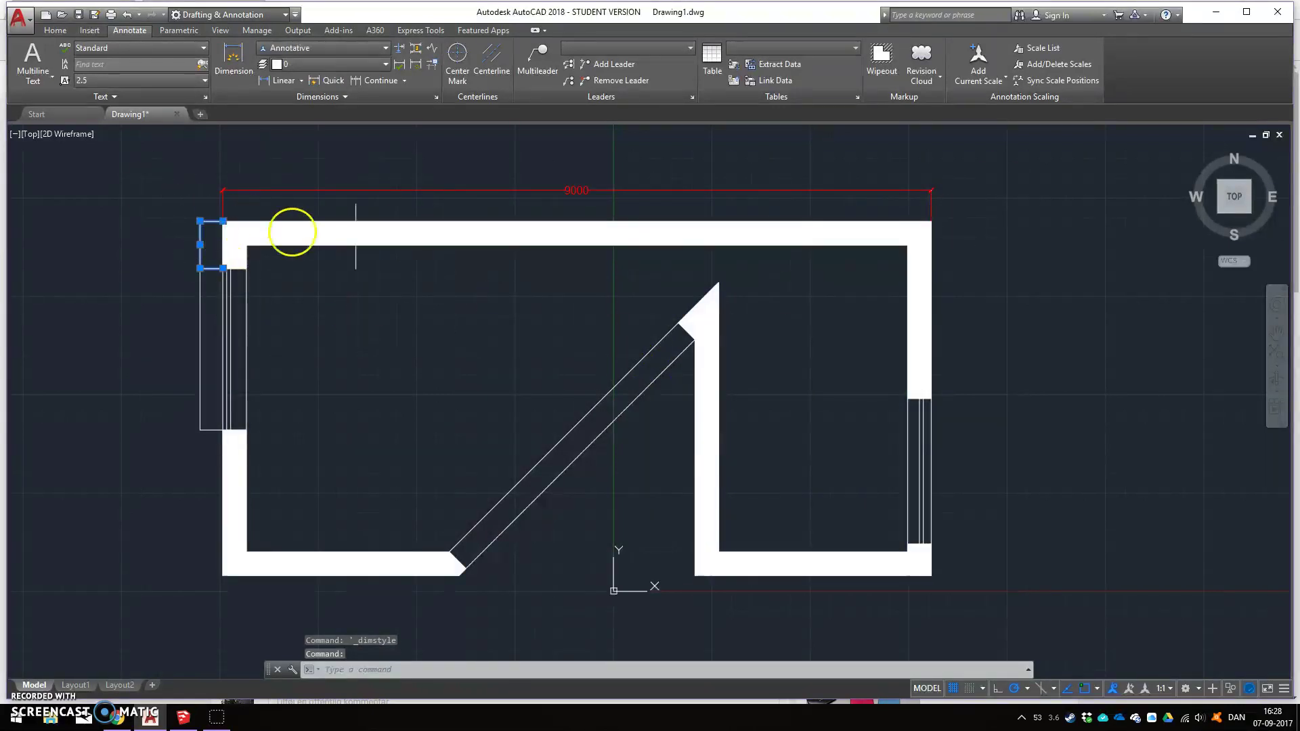
left_click(199, 282)
left_click(199, 282)
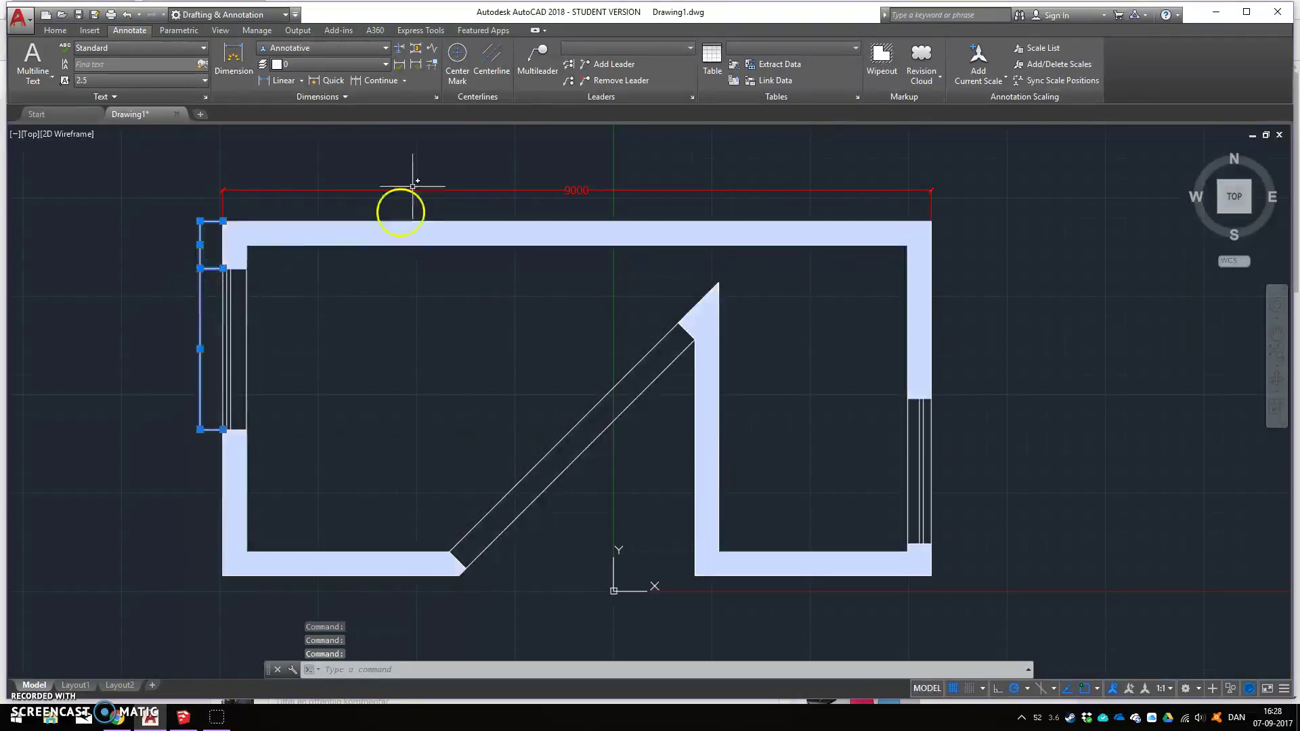
left_click(370, 50)
left_click(360, 116)
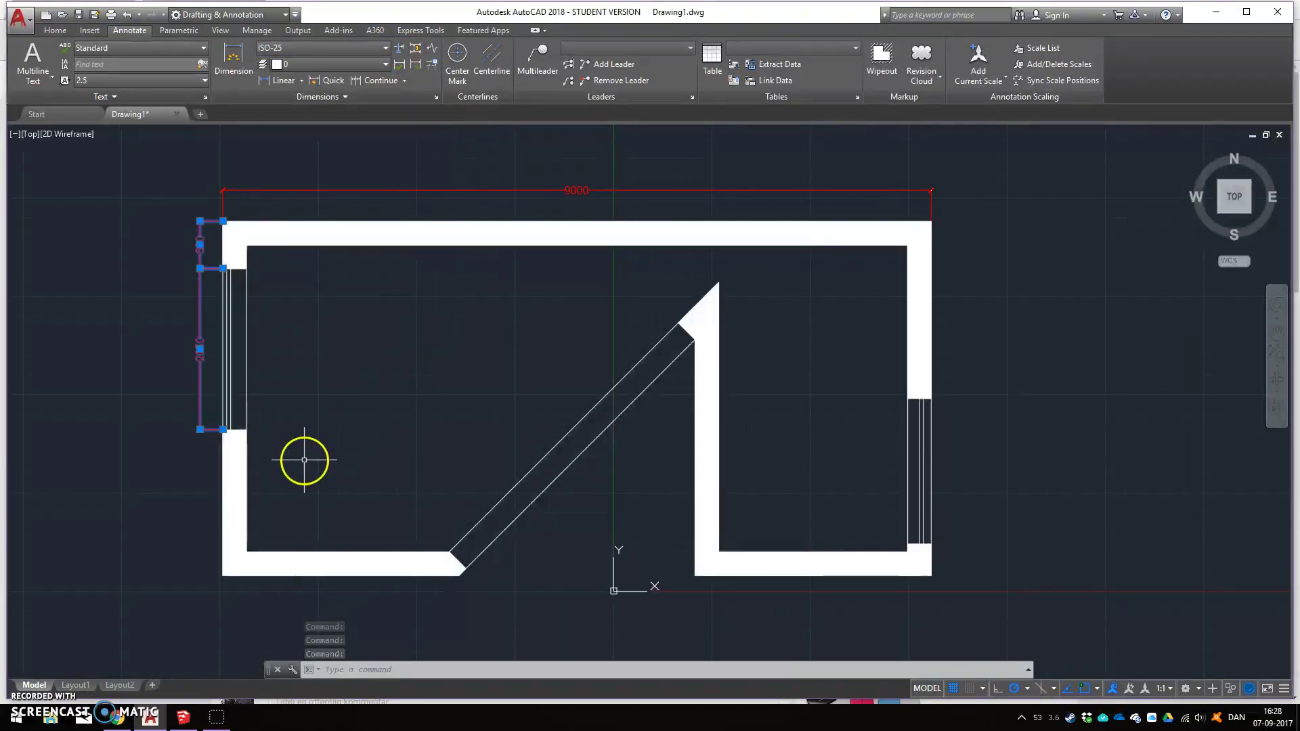
- Place an 1850 linear dimension on the lower-left wall, then undo it
left_click(271, 81)
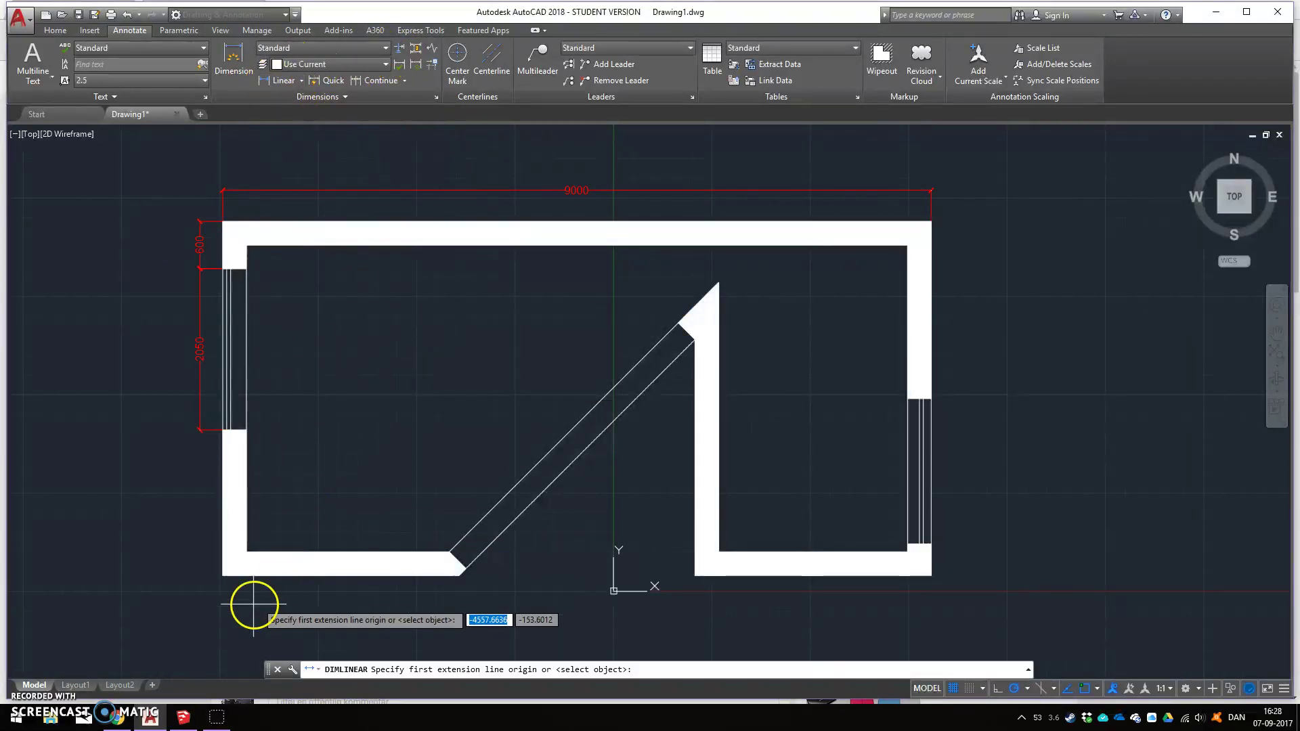
left_click(222, 574)
left_click(220, 431)
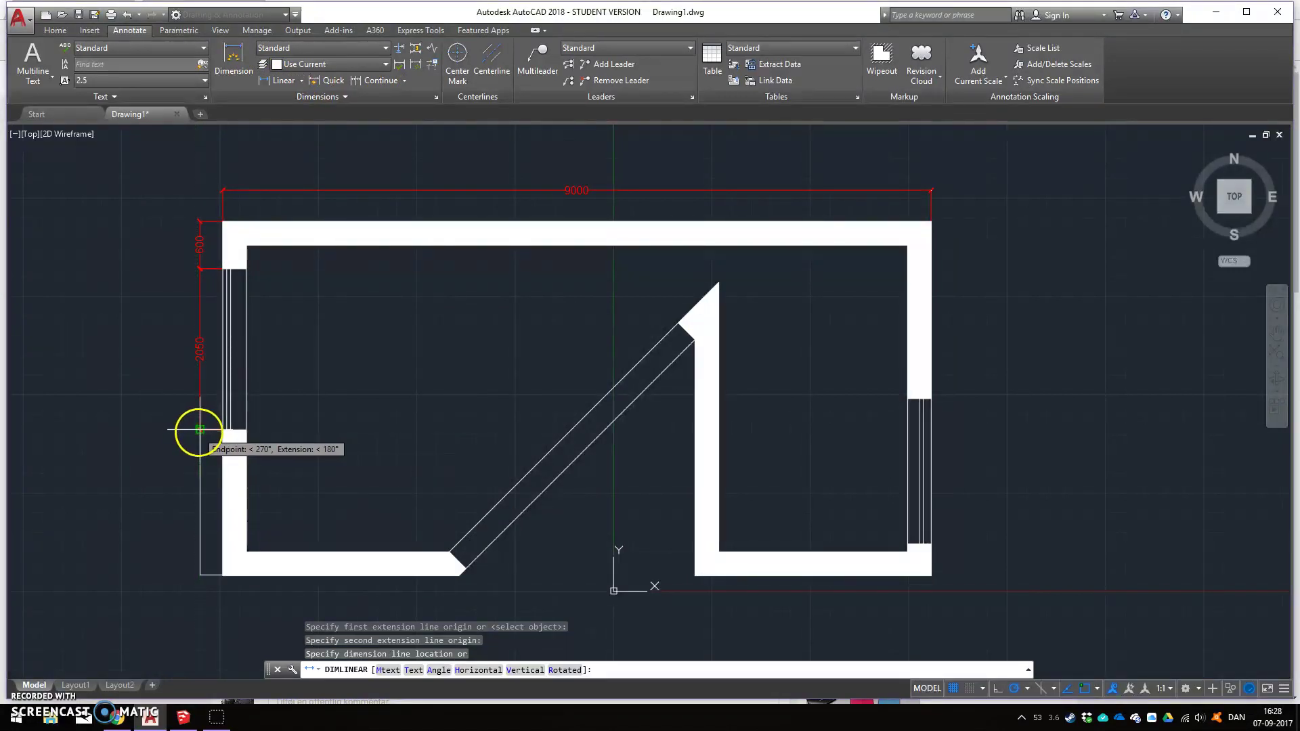
left_click(200, 429)
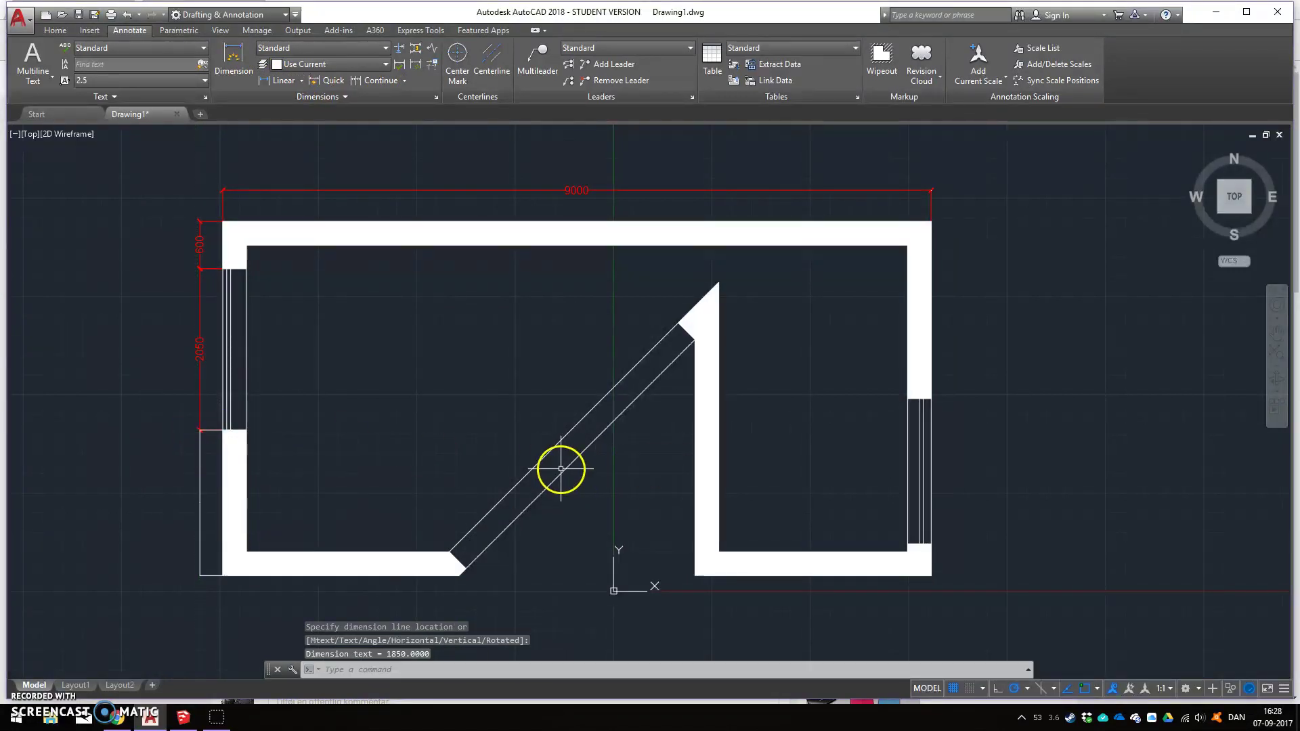
key("ctrl+z")
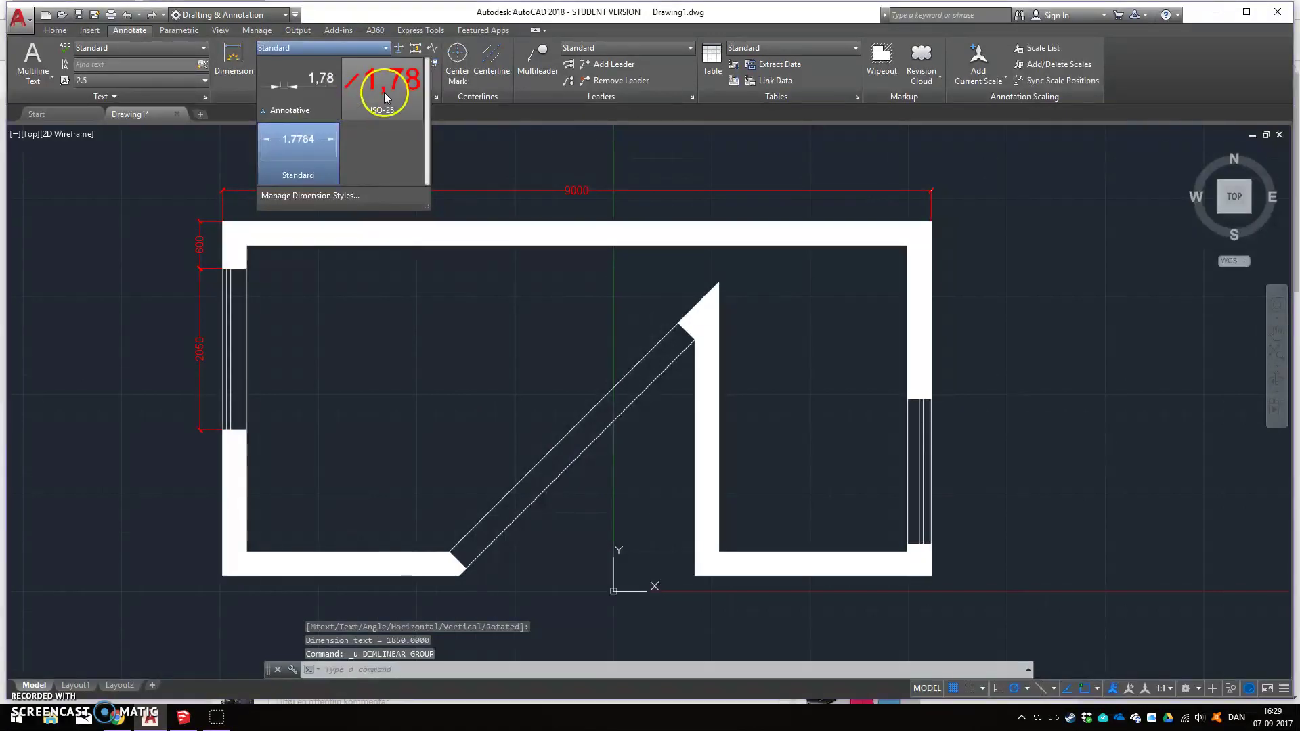
- Make ISO-25 the current dimension style and add a vertical 1850 dimension left of the lower-left wall
left_click(373, 84)
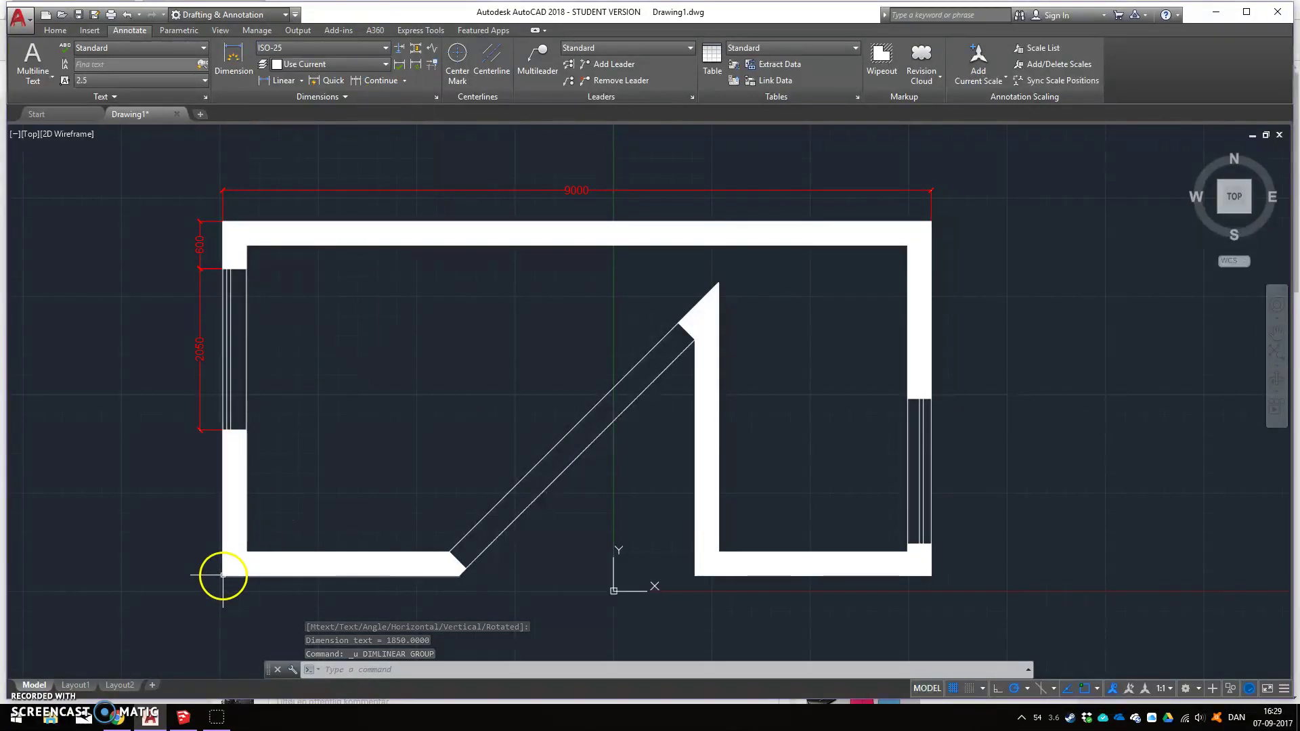
left_click(281, 80)
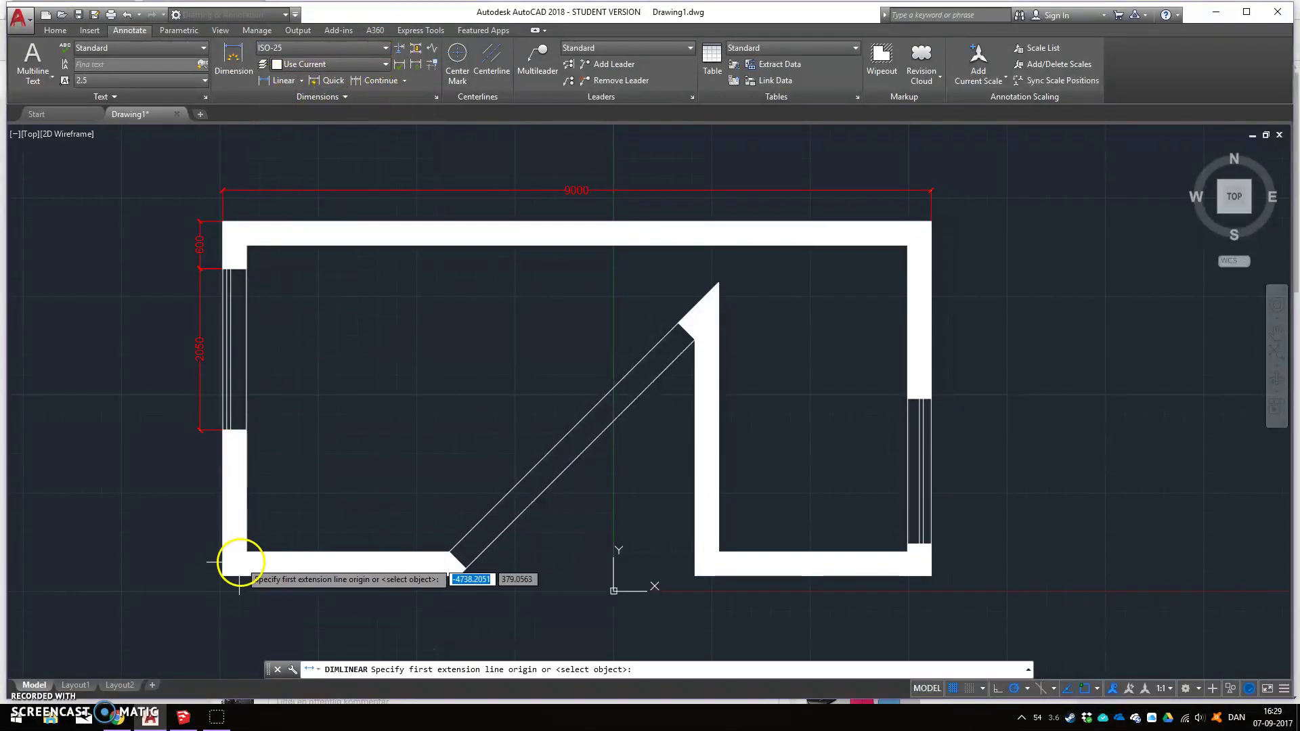
left_click(223, 575)
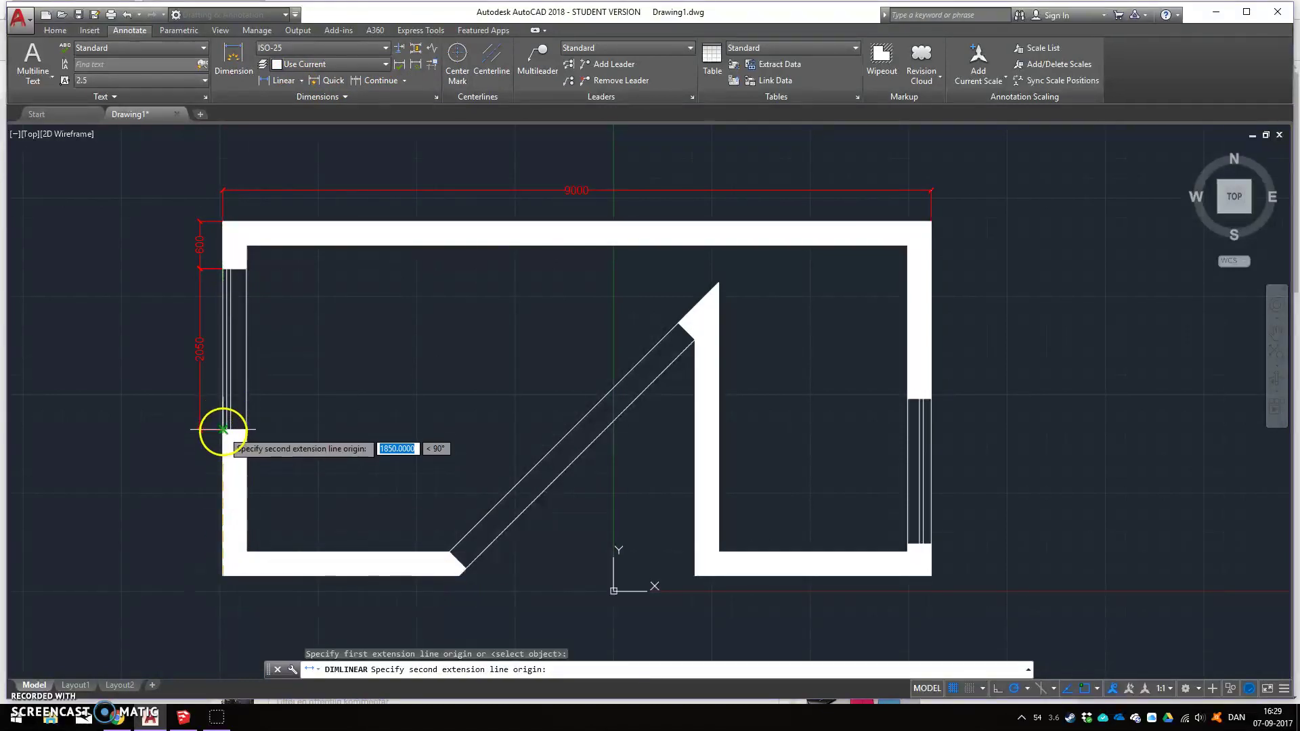
left_click(223, 431)
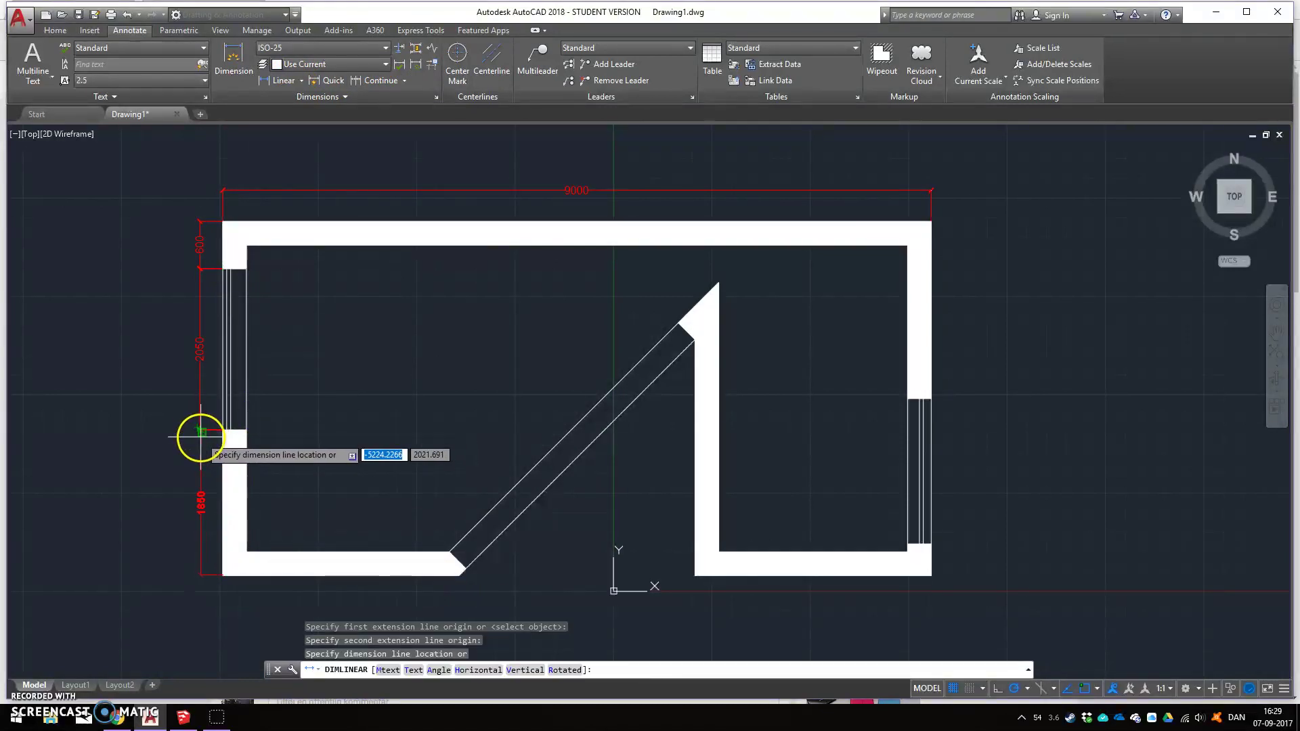
scroll(201, 434, "up", 5)
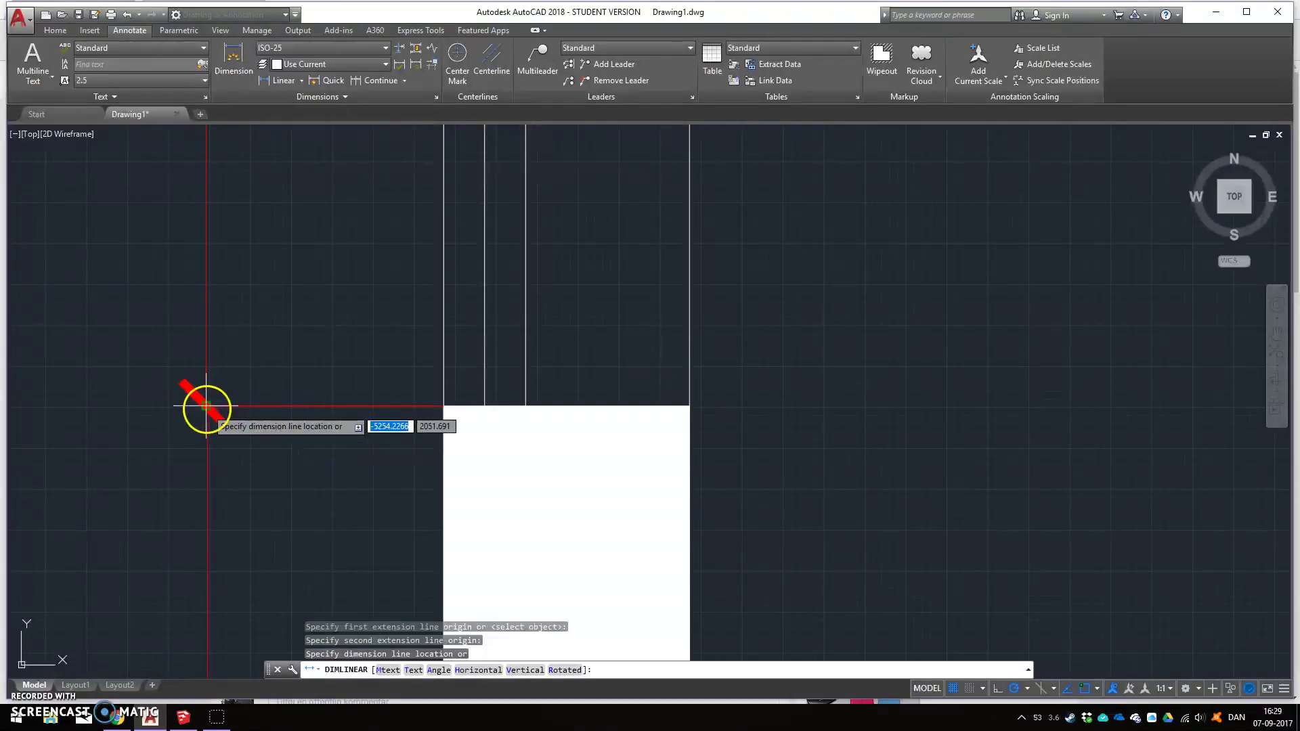
left_click(201, 425)
scroll(591, 430, "down", 5)
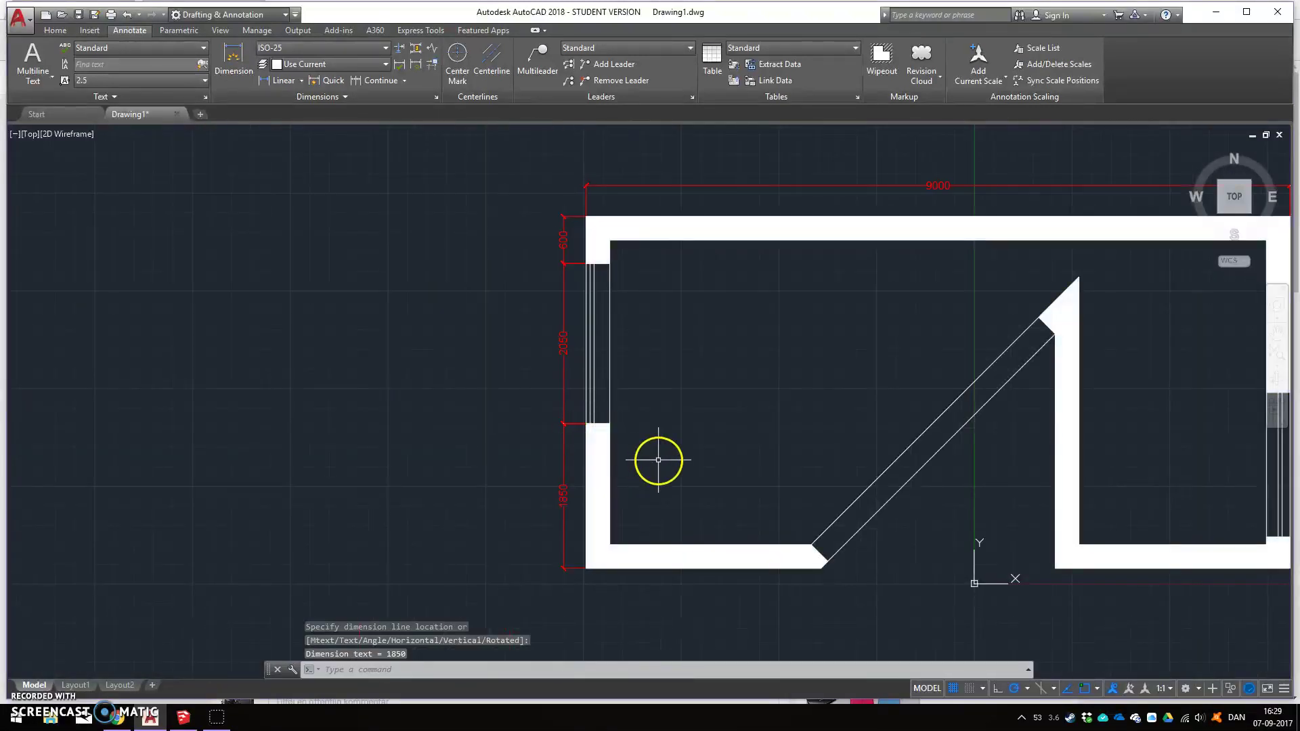
middle_click_drag(656, 458, 299, 397)
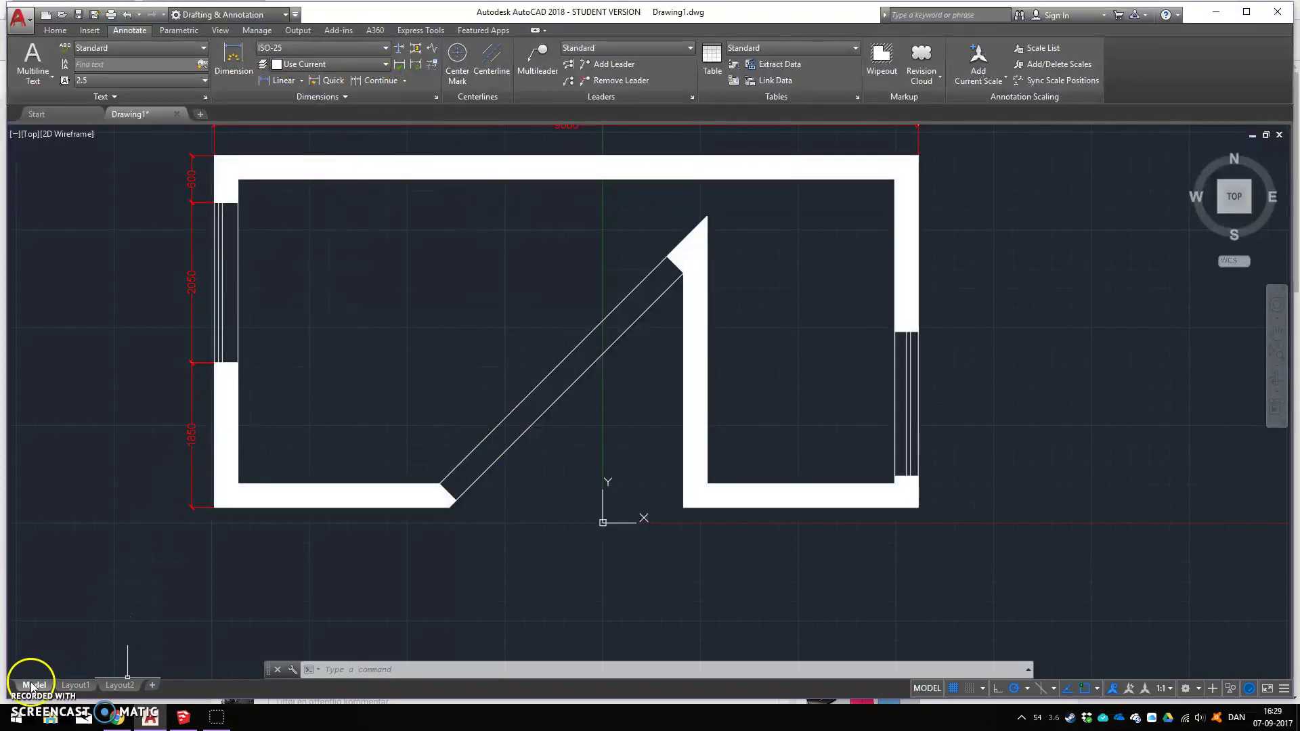
- Add a 4118.38 aligned dimension running parallel to the diagonal wall inside the room
left_click(57, 33)
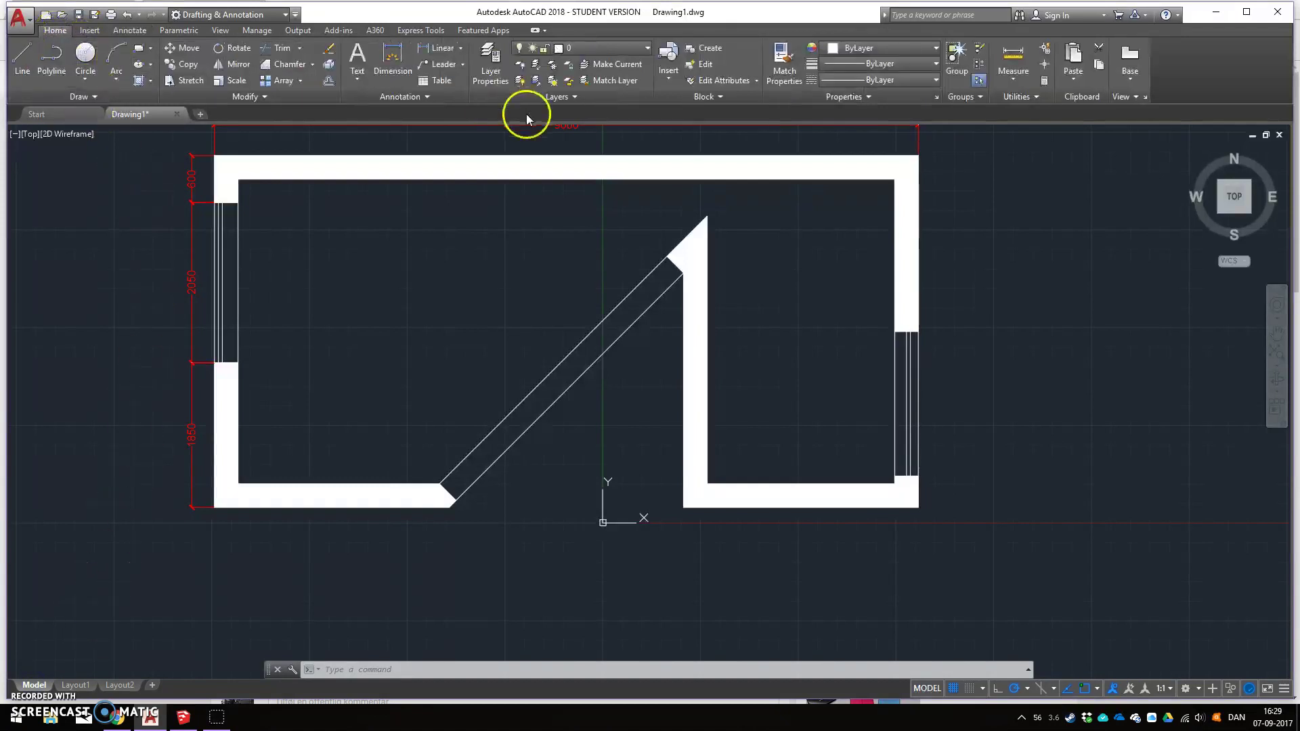
left_click(461, 48)
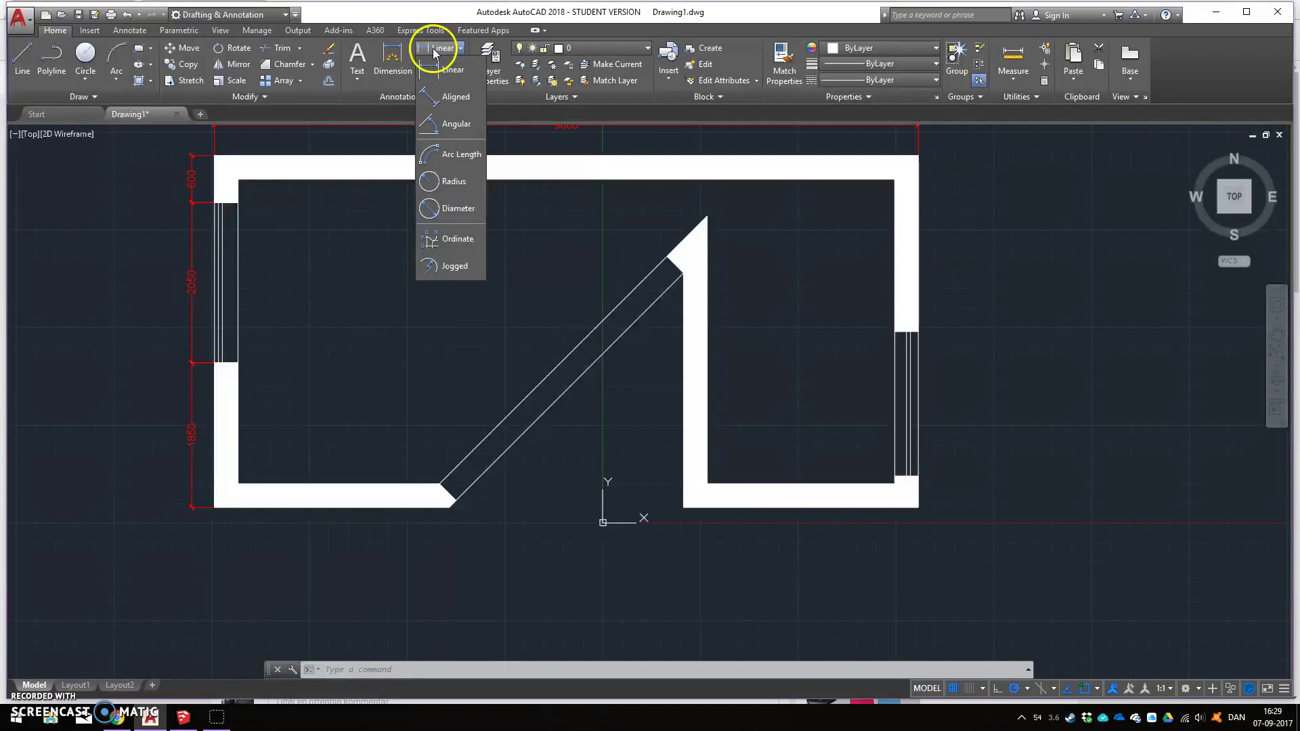
left_click(452, 97)
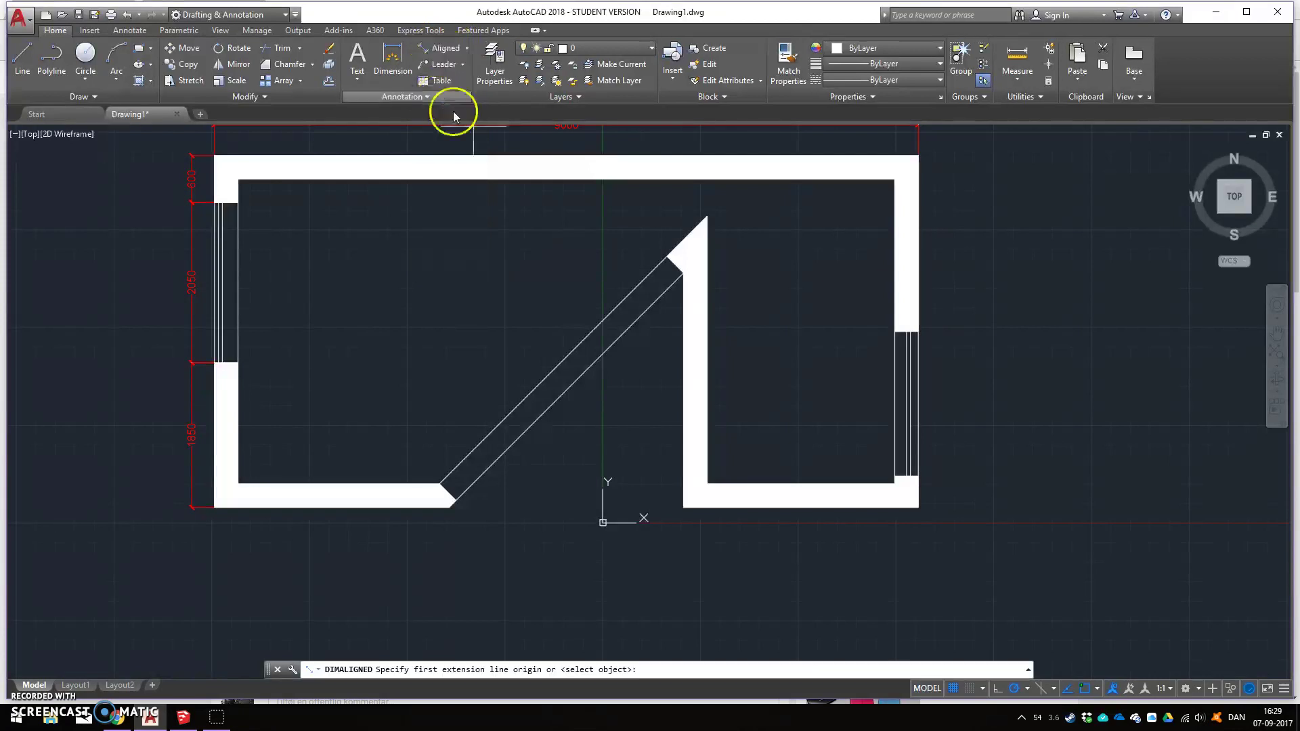
left_click(666, 255)
left_click(440, 483)
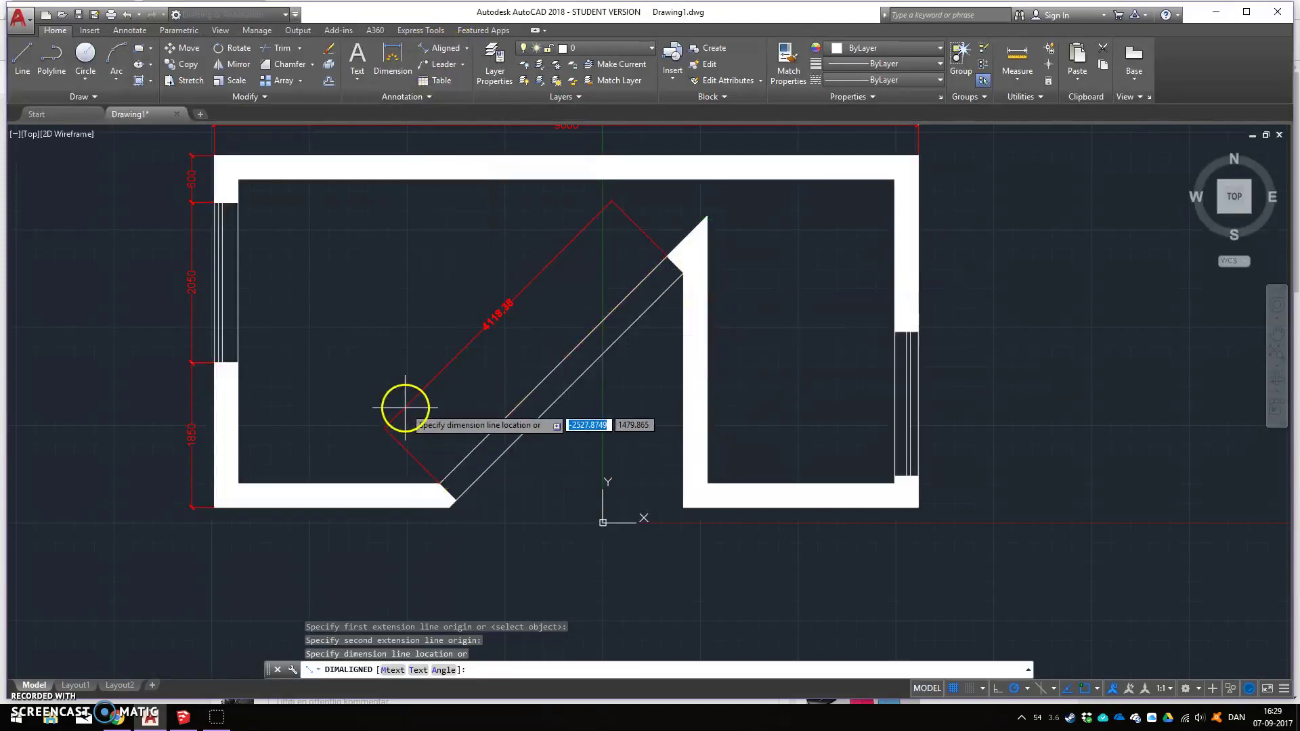
left_click(448, 434)
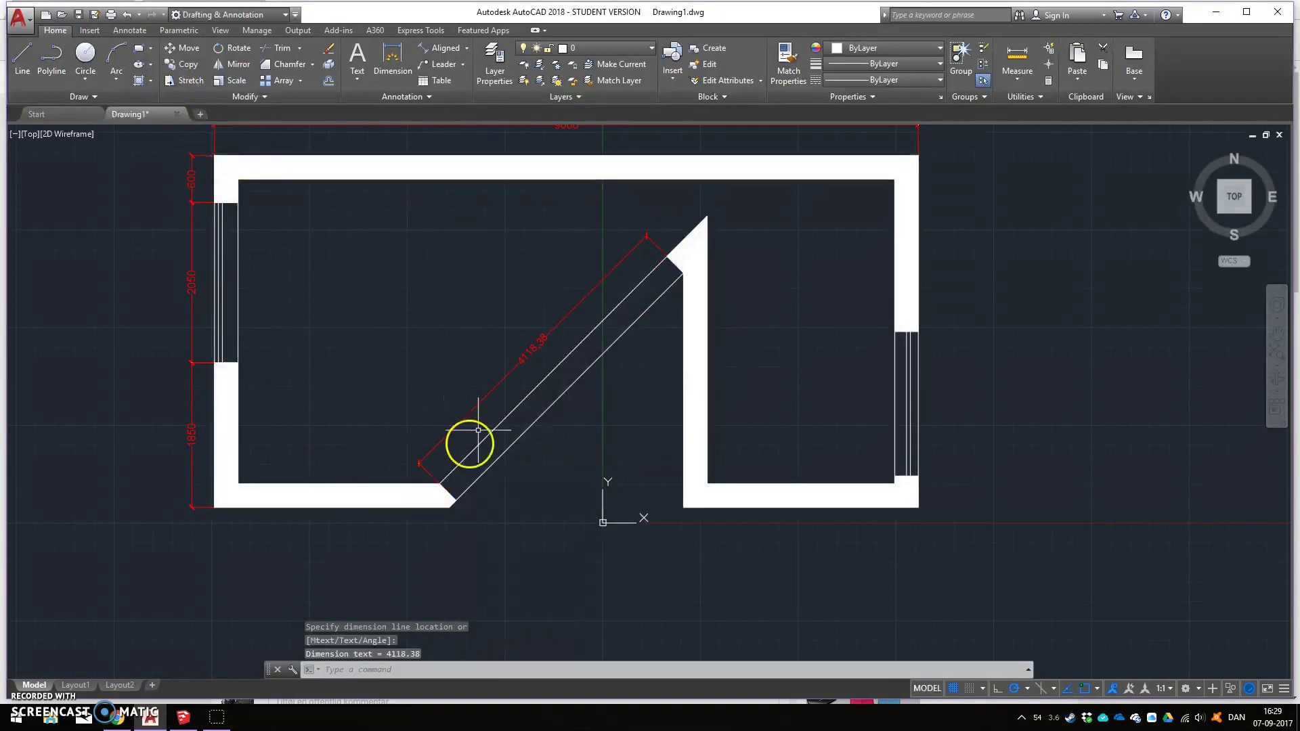
left_click(464, 50)
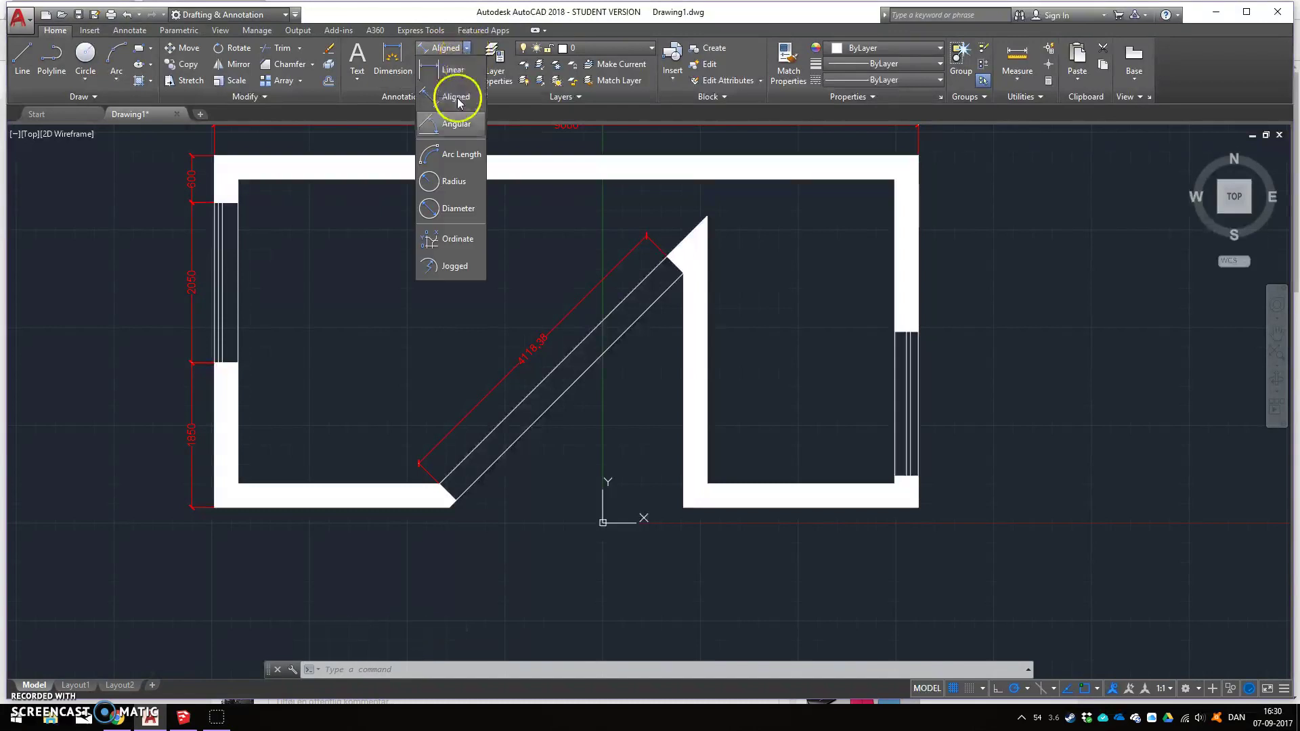
- Abandon the first angular dimension attempt and erase the solid wall hatch, leaving outlines
left_click(445, 113)
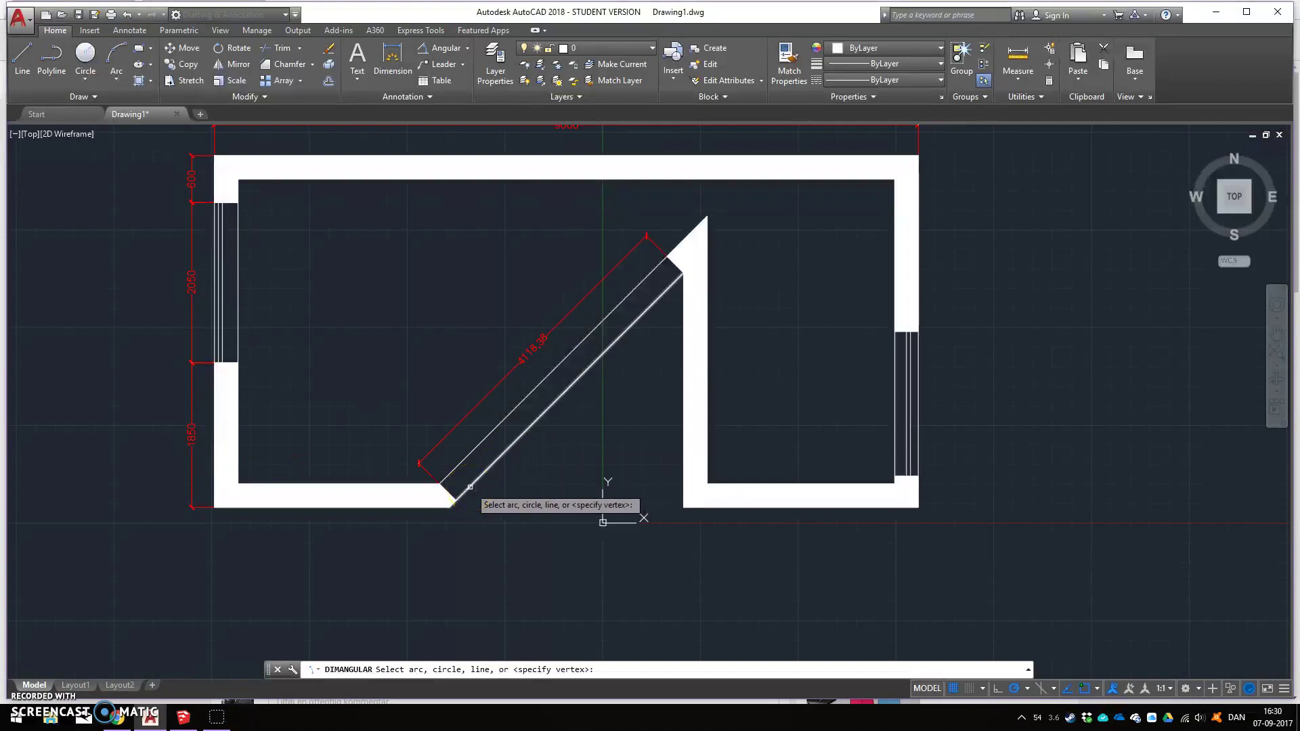
left_click(470, 487)
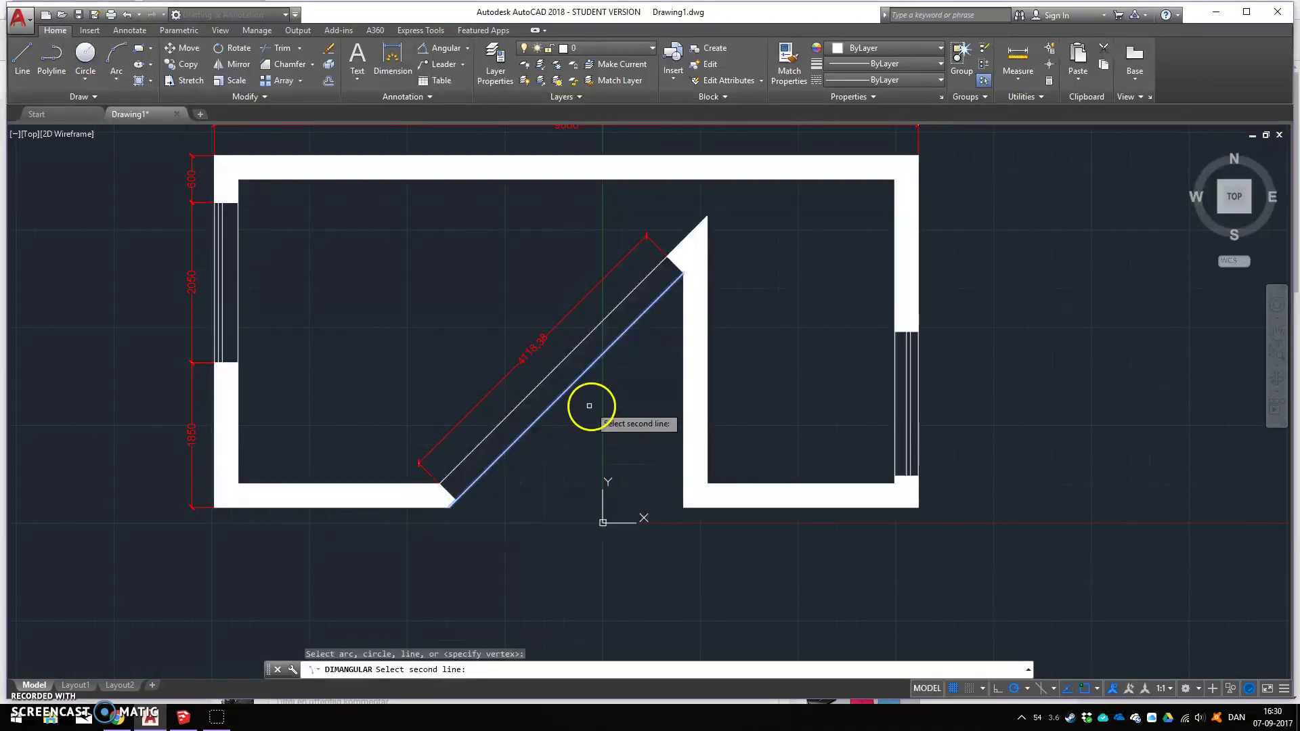
key("Escape")
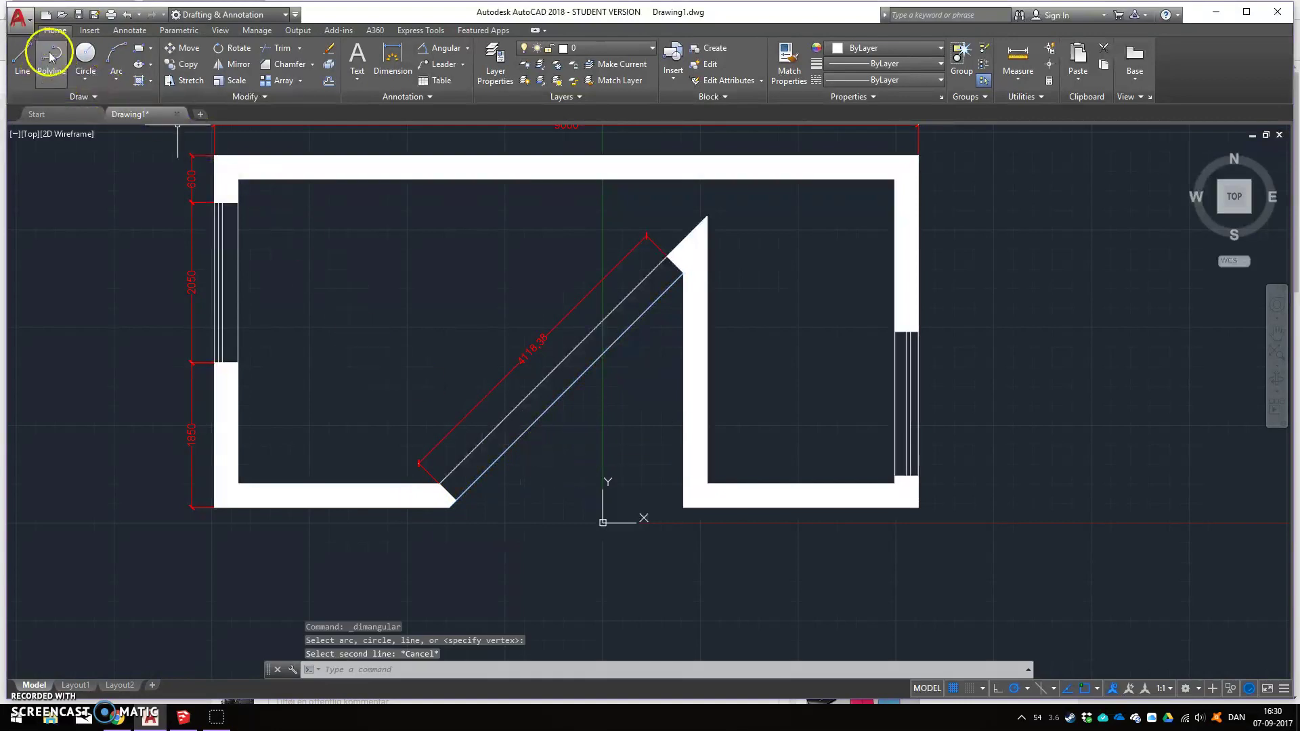
left_click(263, 163)
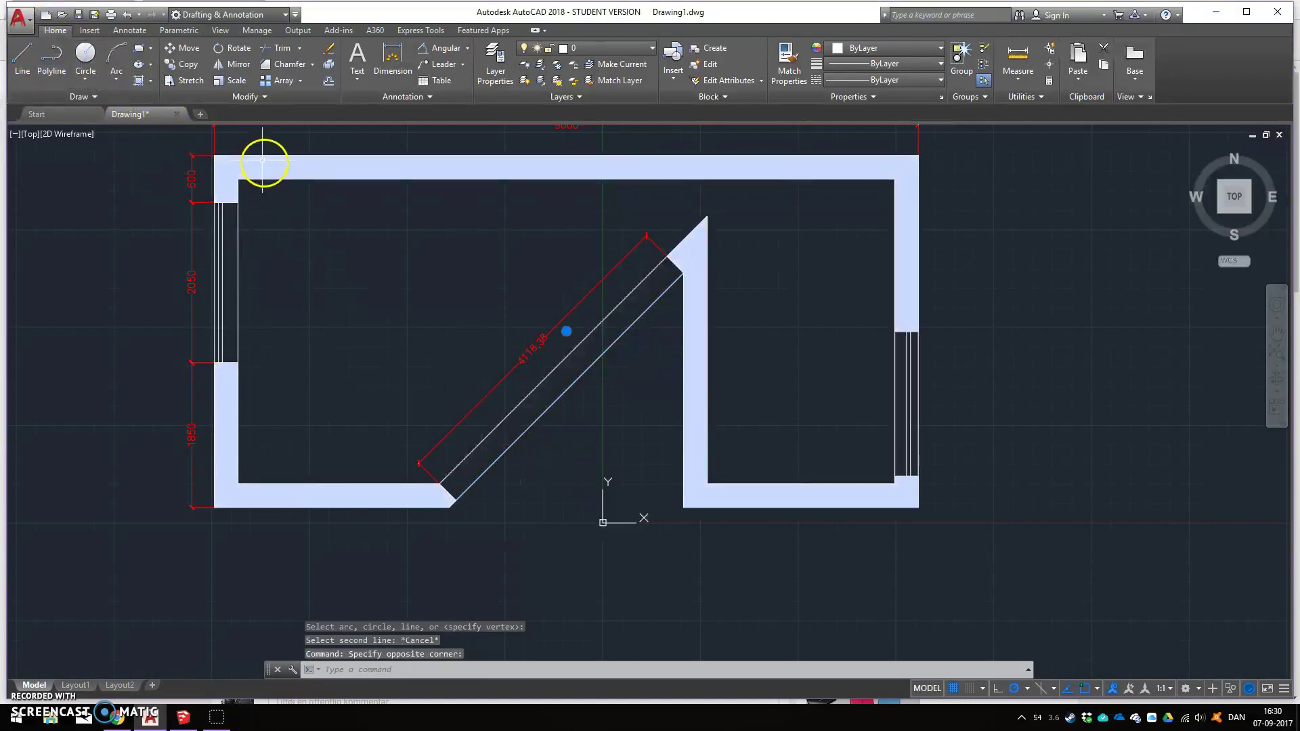
key("Delete")
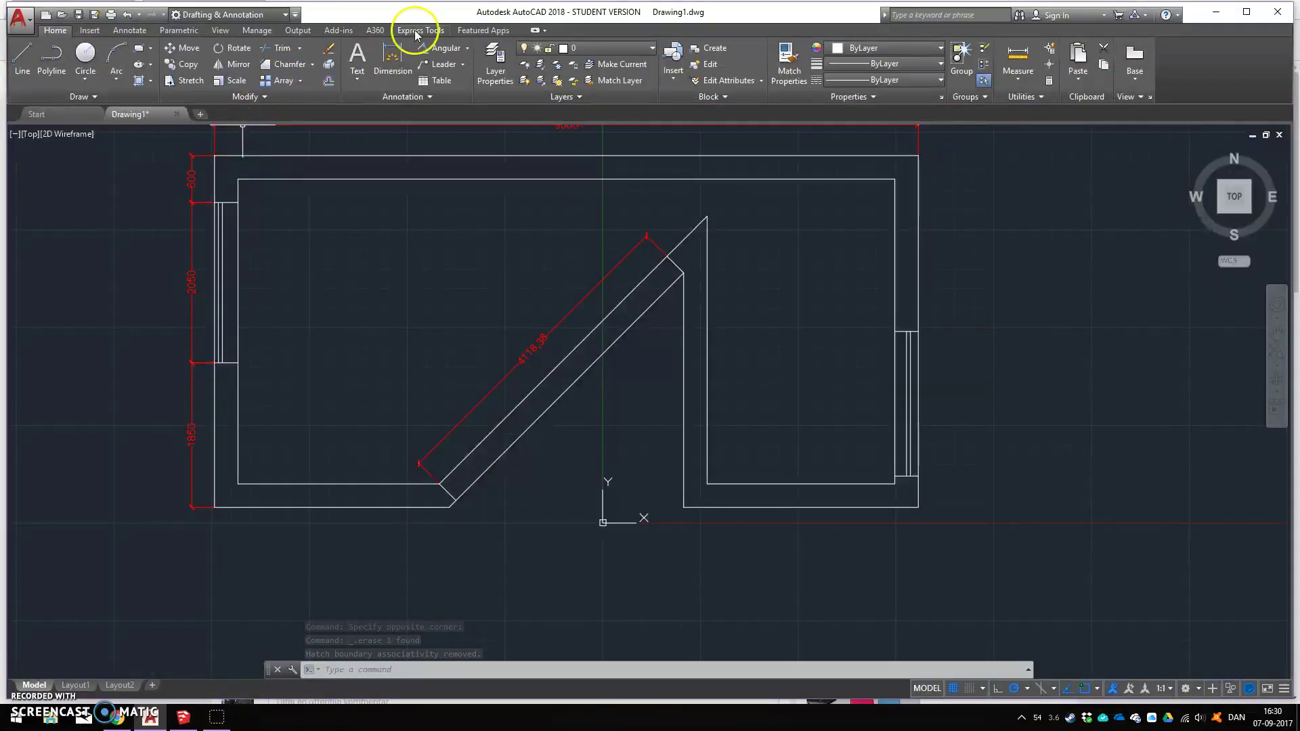
- Add a 135° angular dimension between the diagonal wall and the bottom wall line
left_click(440, 48)
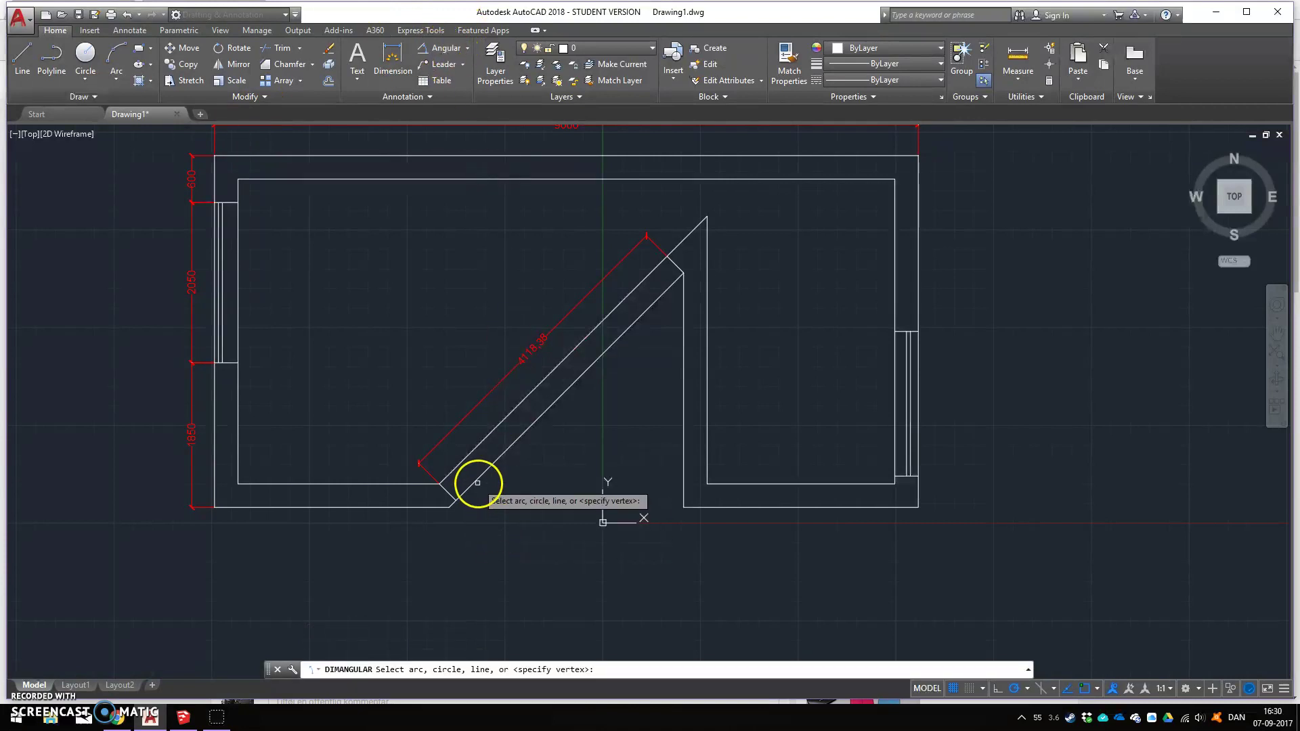
left_click(476, 483)
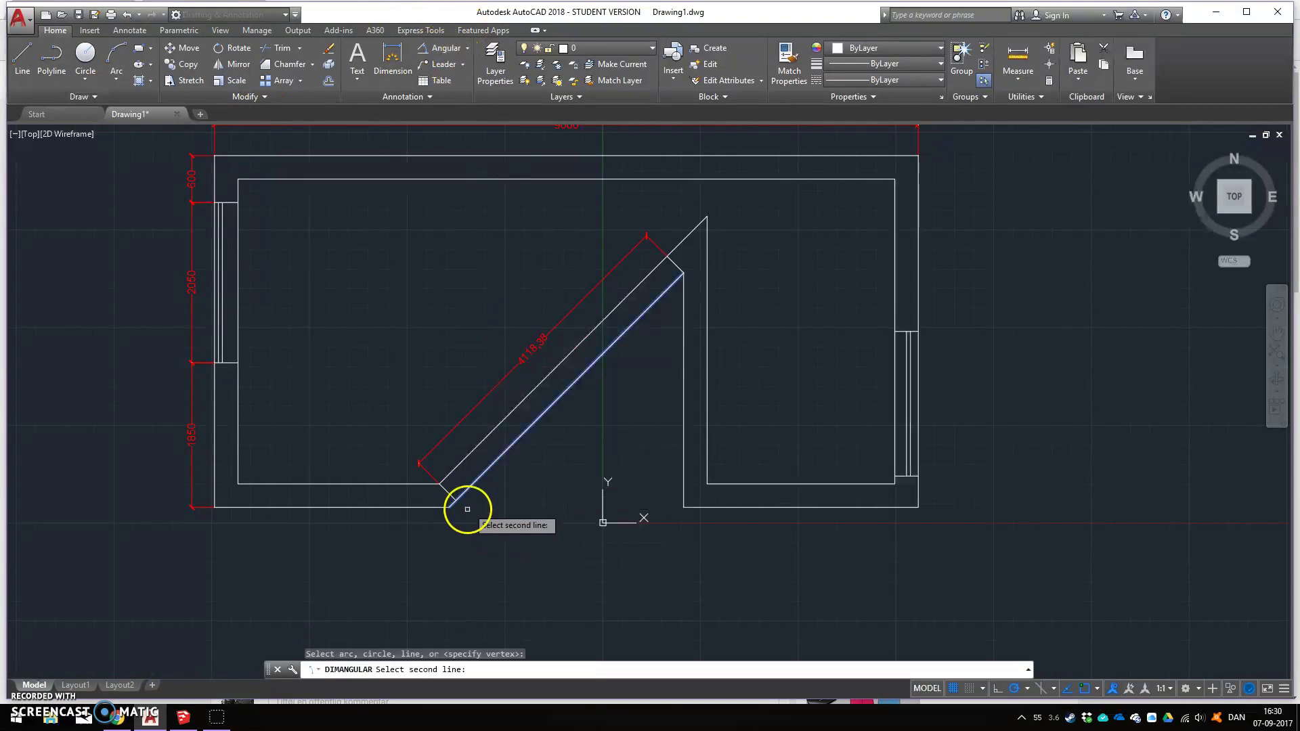
left_click(420, 508)
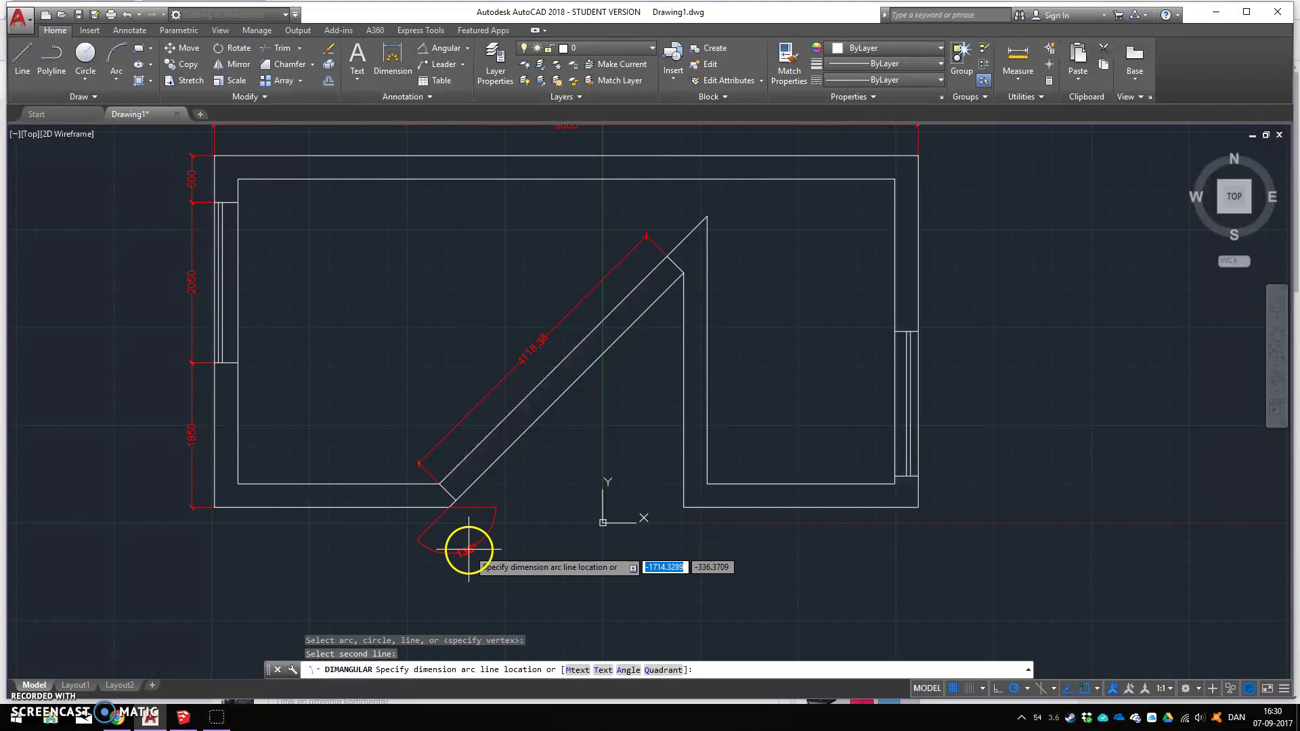
left_click(469, 550)
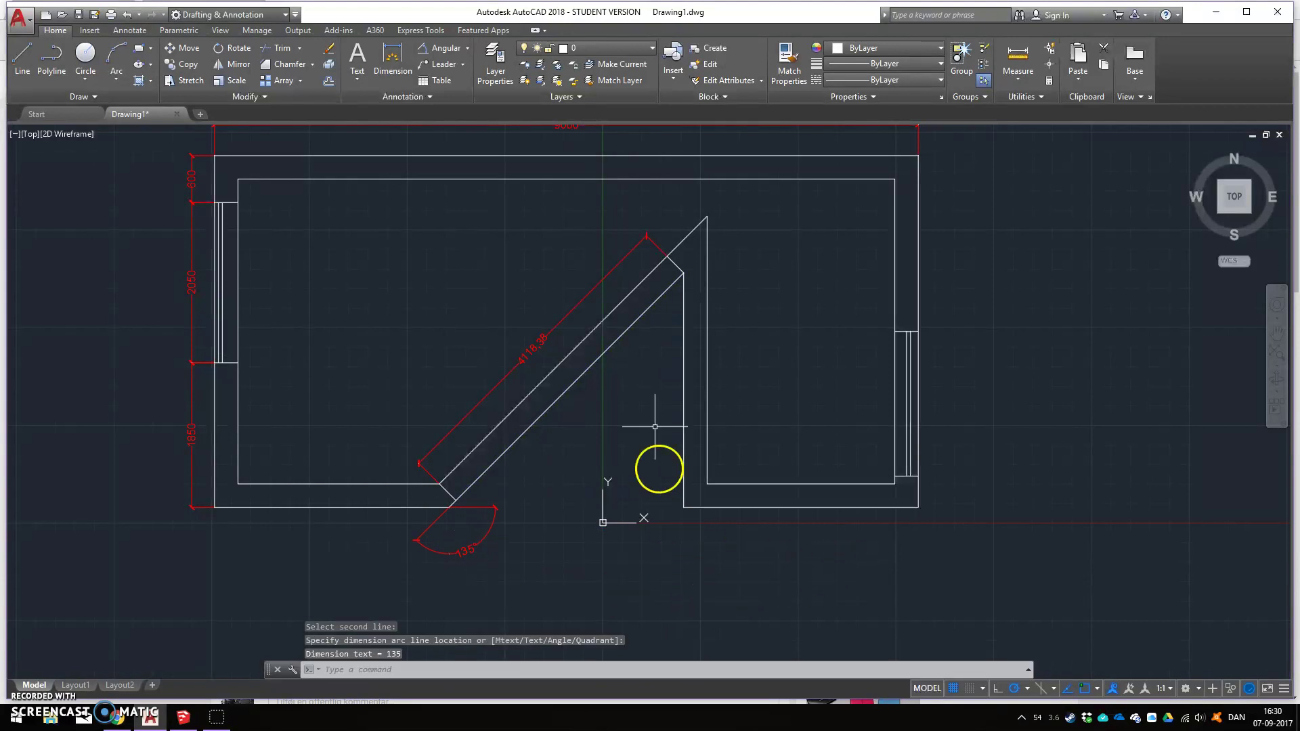
middle_click_drag(787, 315, 867, 350)
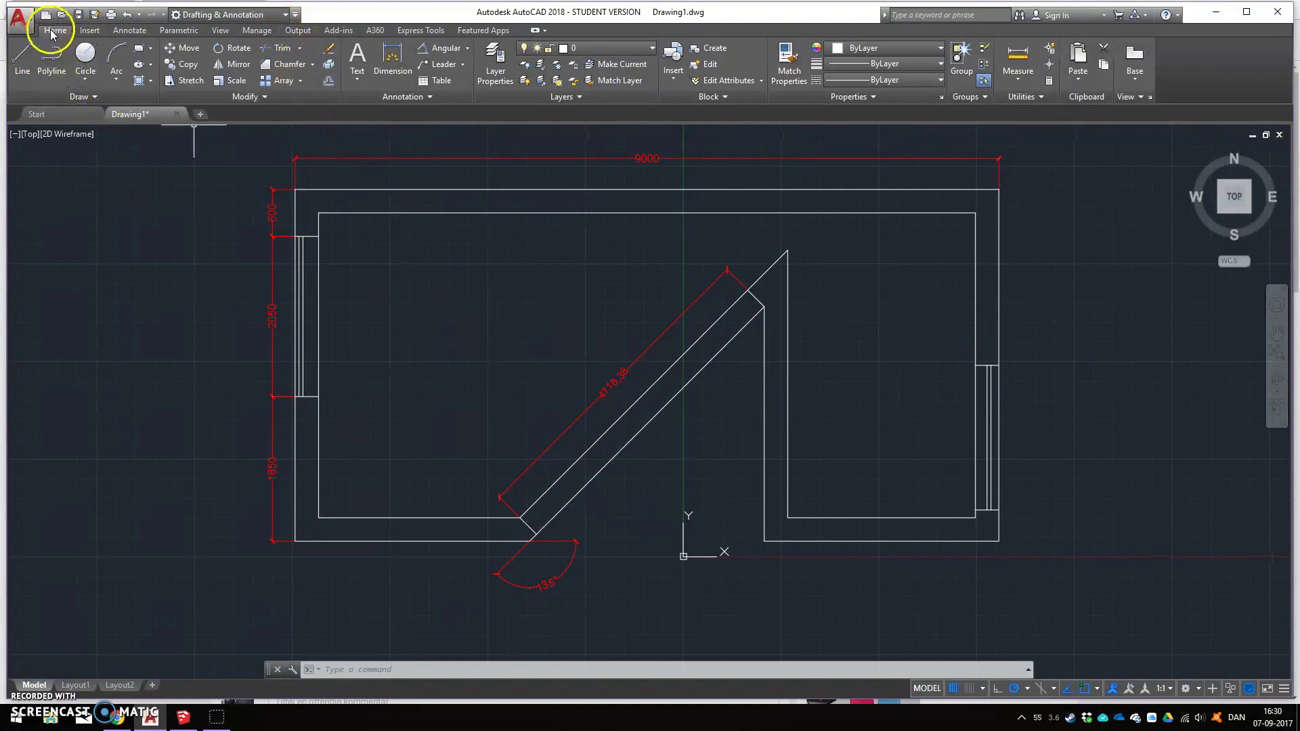
- Refill the top, right, lower-left and remaining wall segments with solid hatch
left_click(139, 64)
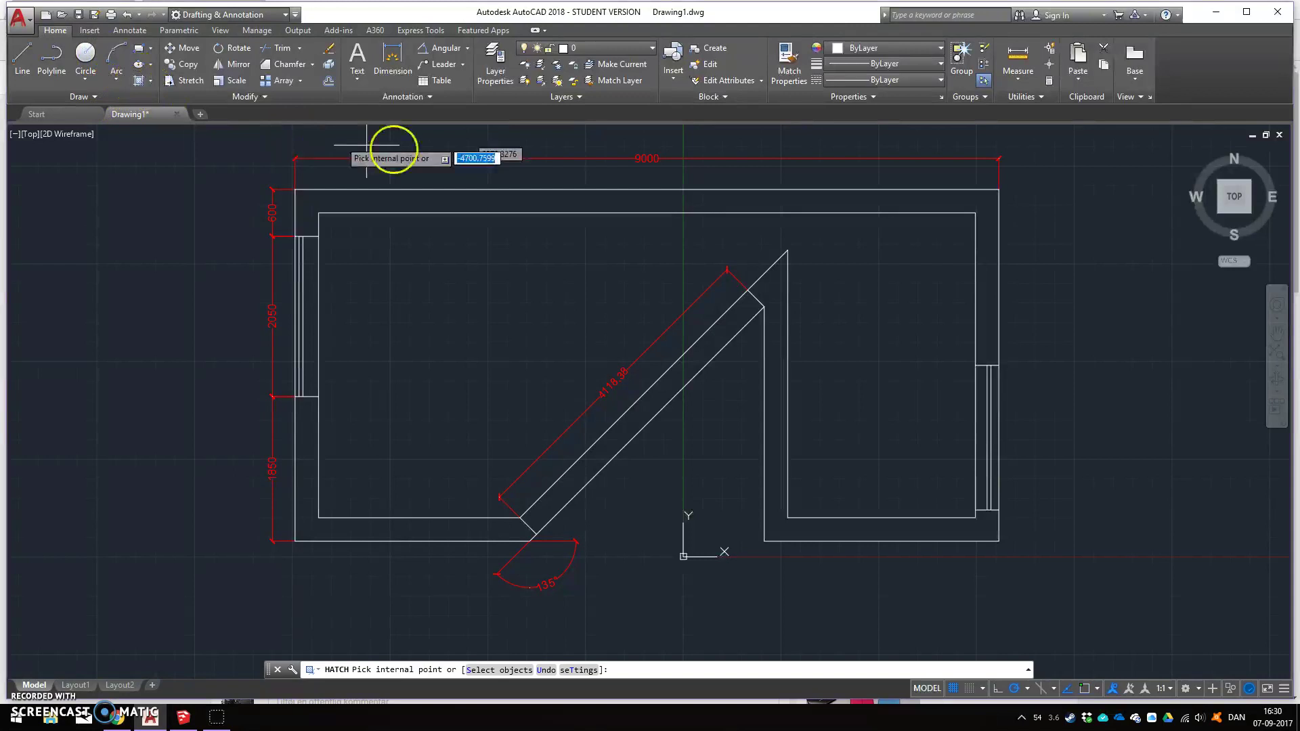
left_click(487, 197)
left_click(306, 444)
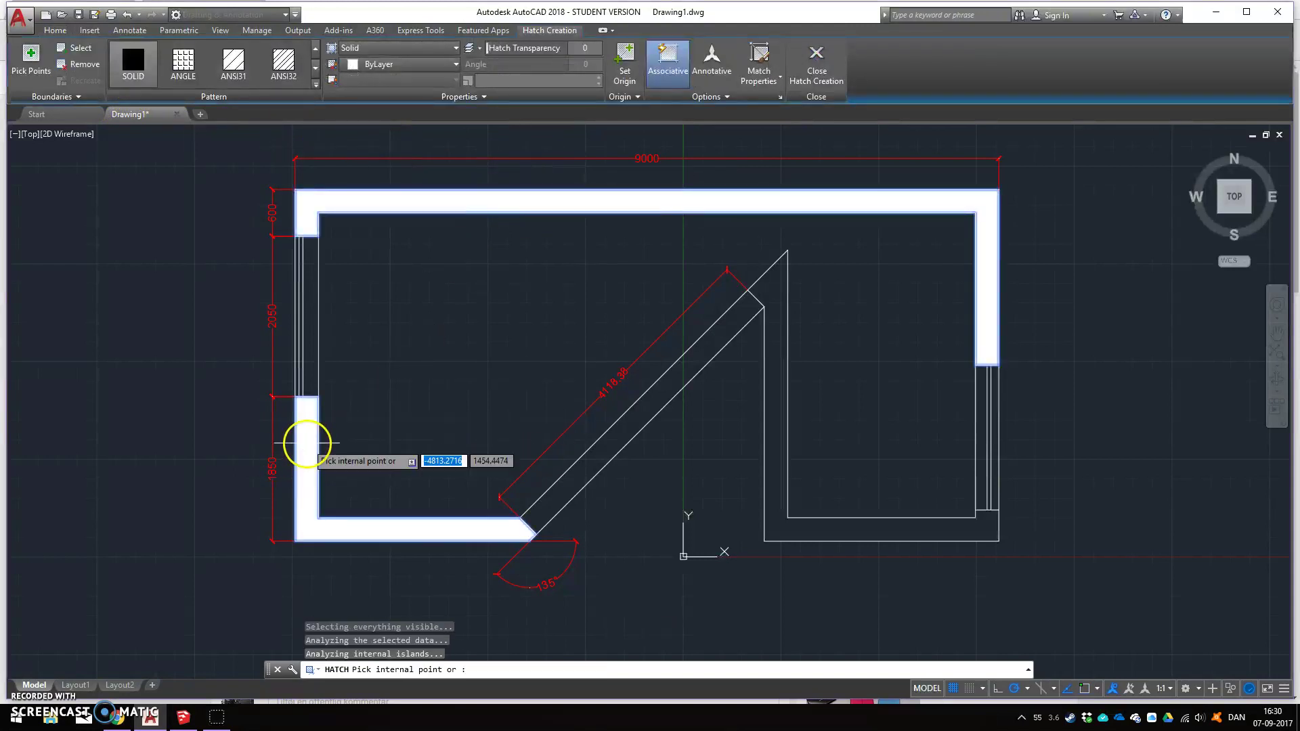
left_click(774, 455)
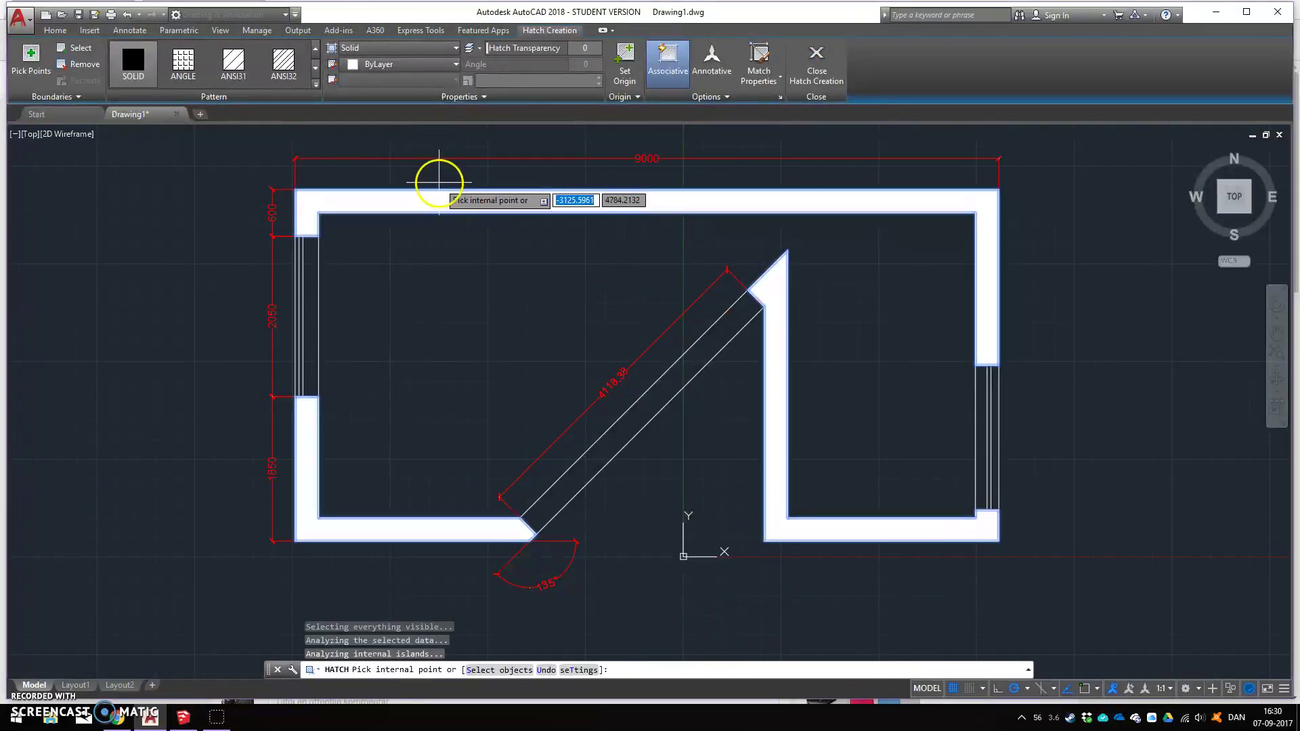
left_click(306, 31)
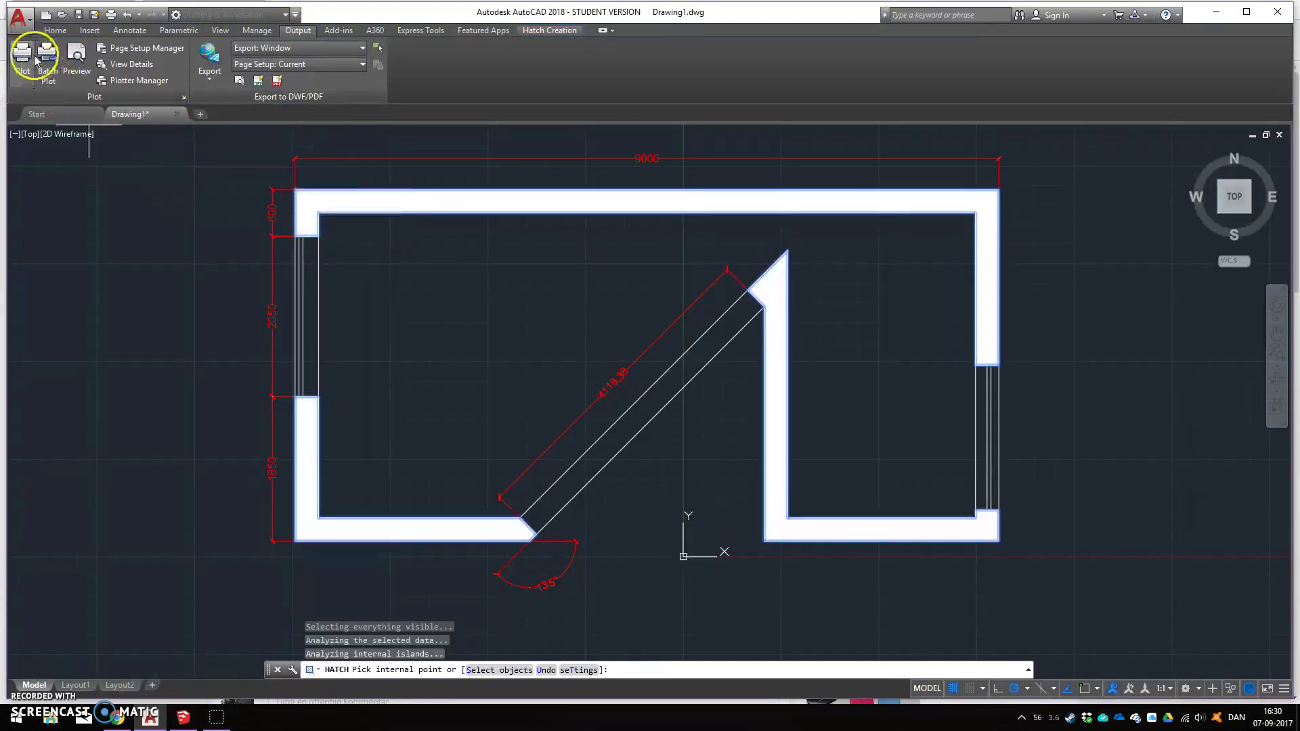
- Edit the Model page setup, keeping DWG To PDF.pc3 as plotter with ISO A4 landscape
left_click(123, 48)
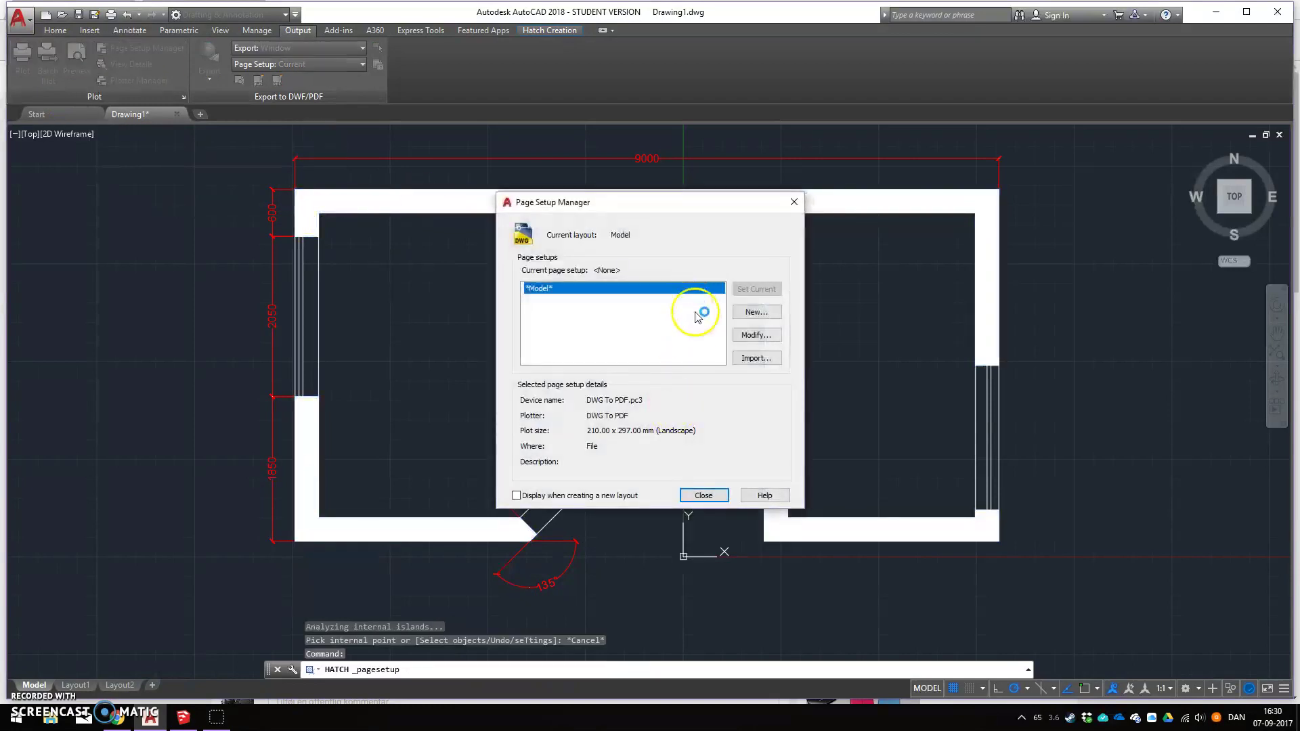
left_click(755, 335)
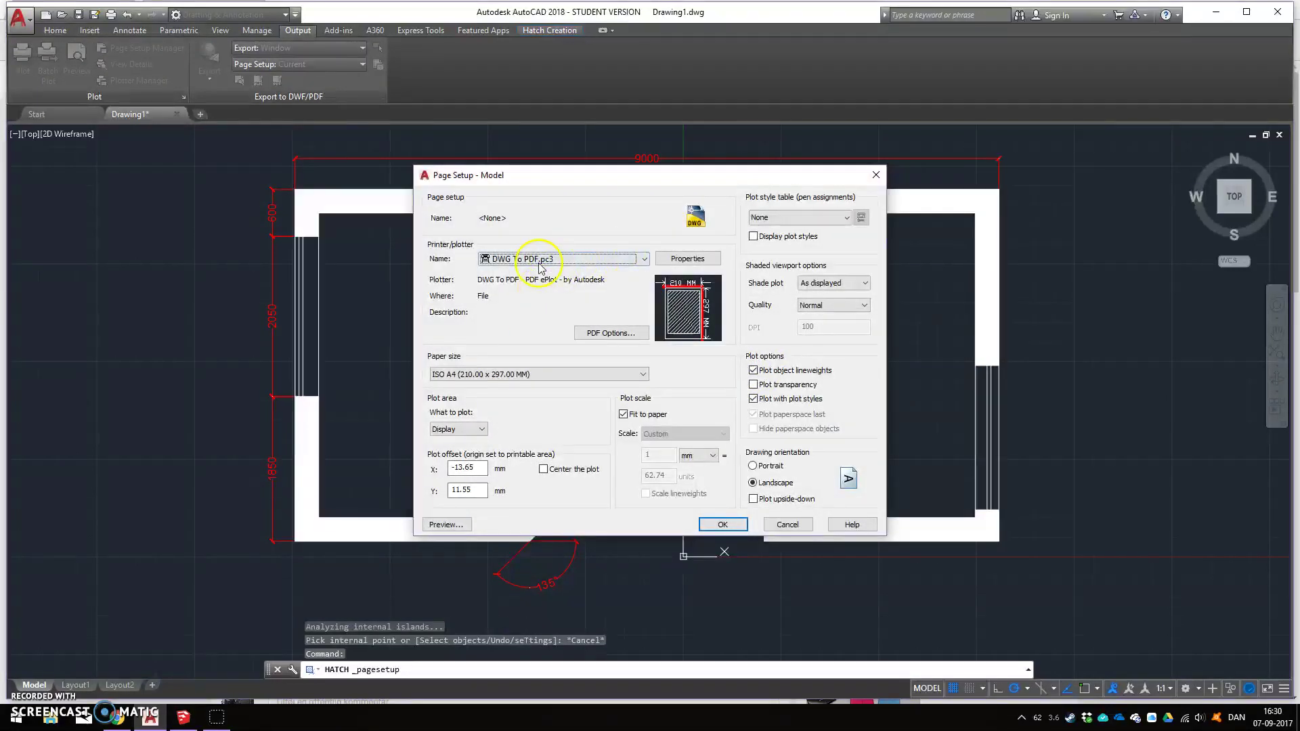
left_click(539, 265)
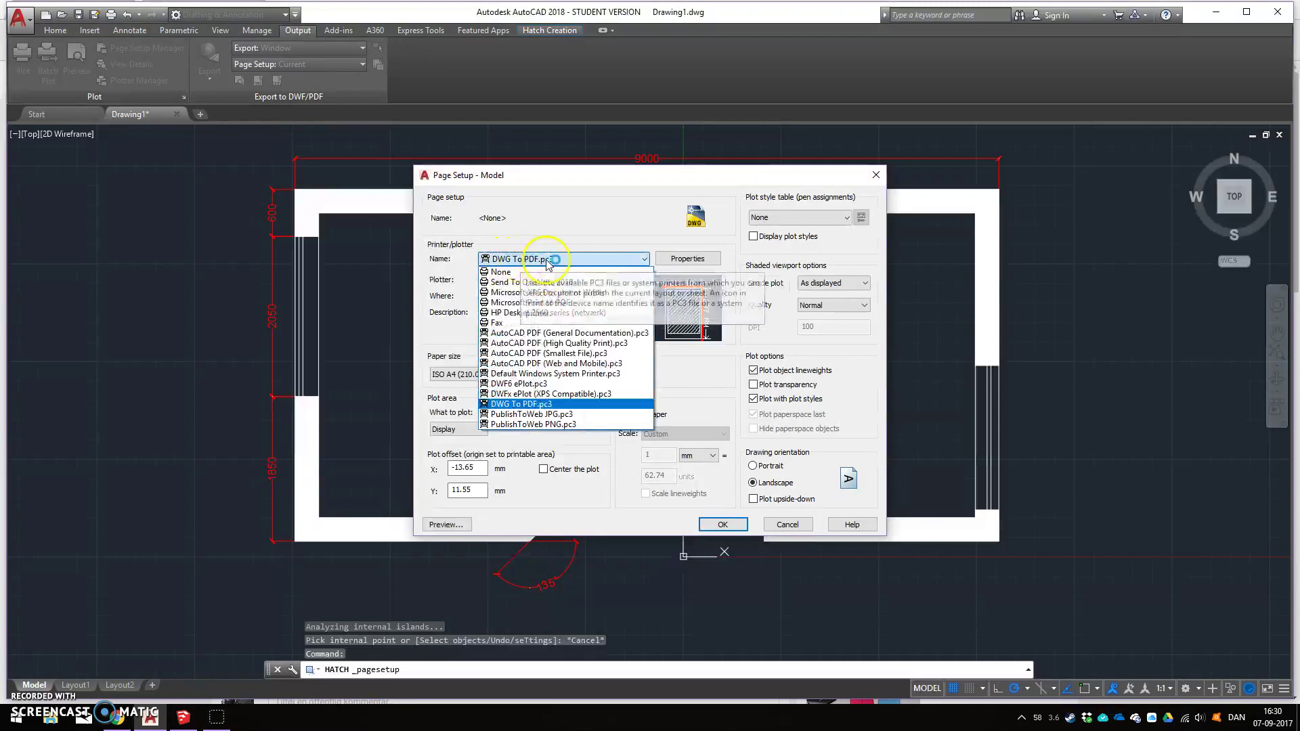
left_click(645, 256)
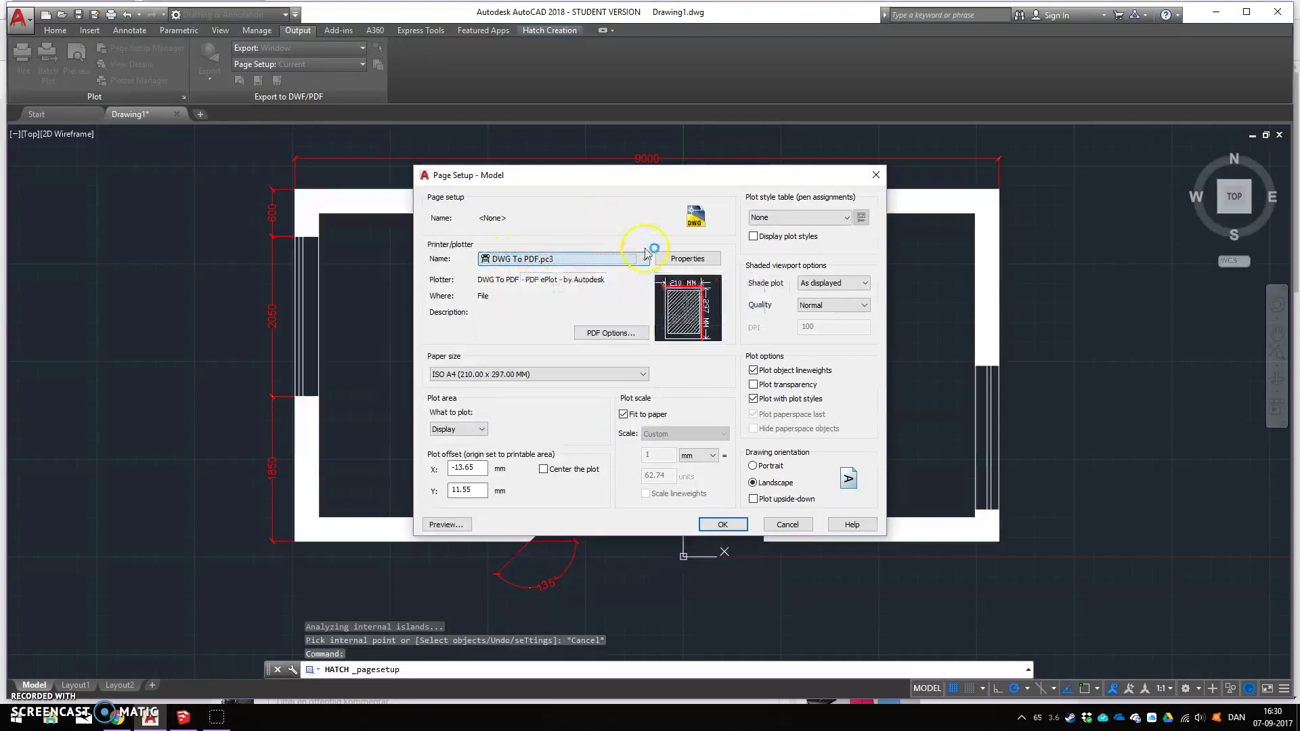
left_click(594, 264)
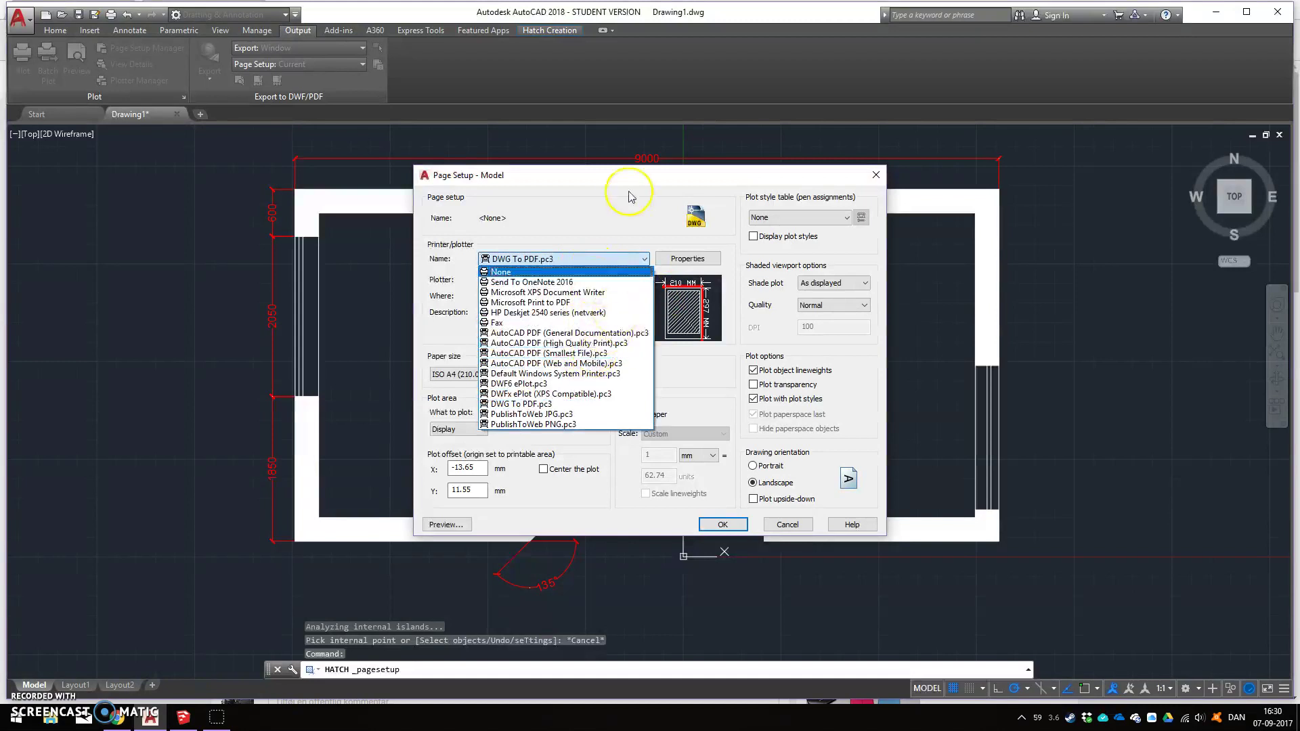
left_click(339, 326)
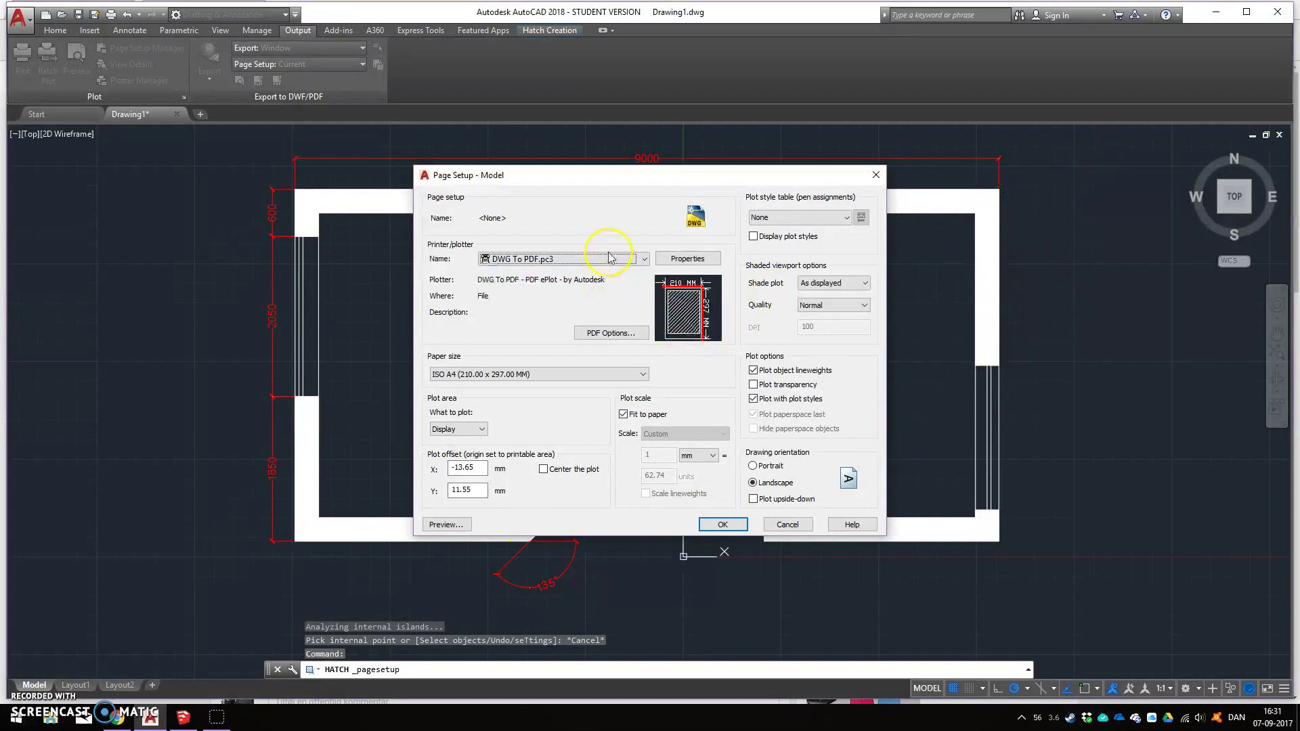
left_click(582, 260)
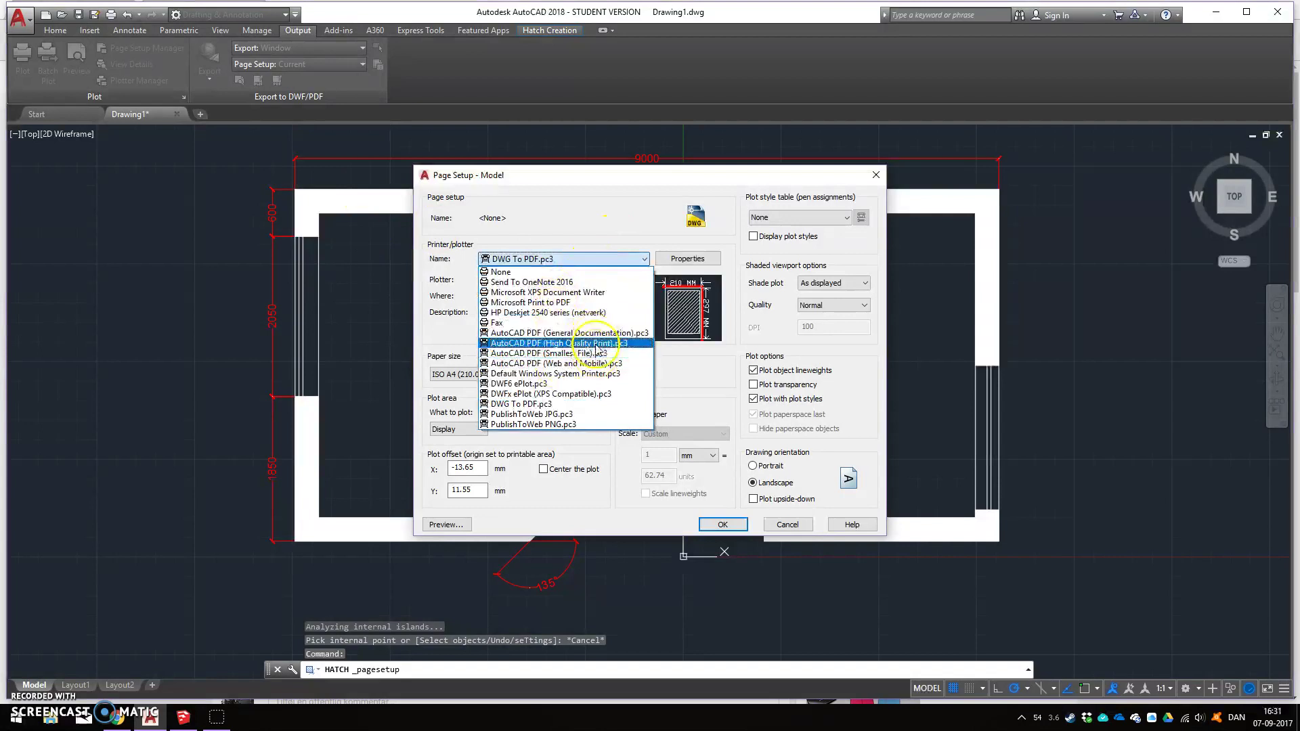
left_click(582, 384)
left_click(593, 261)
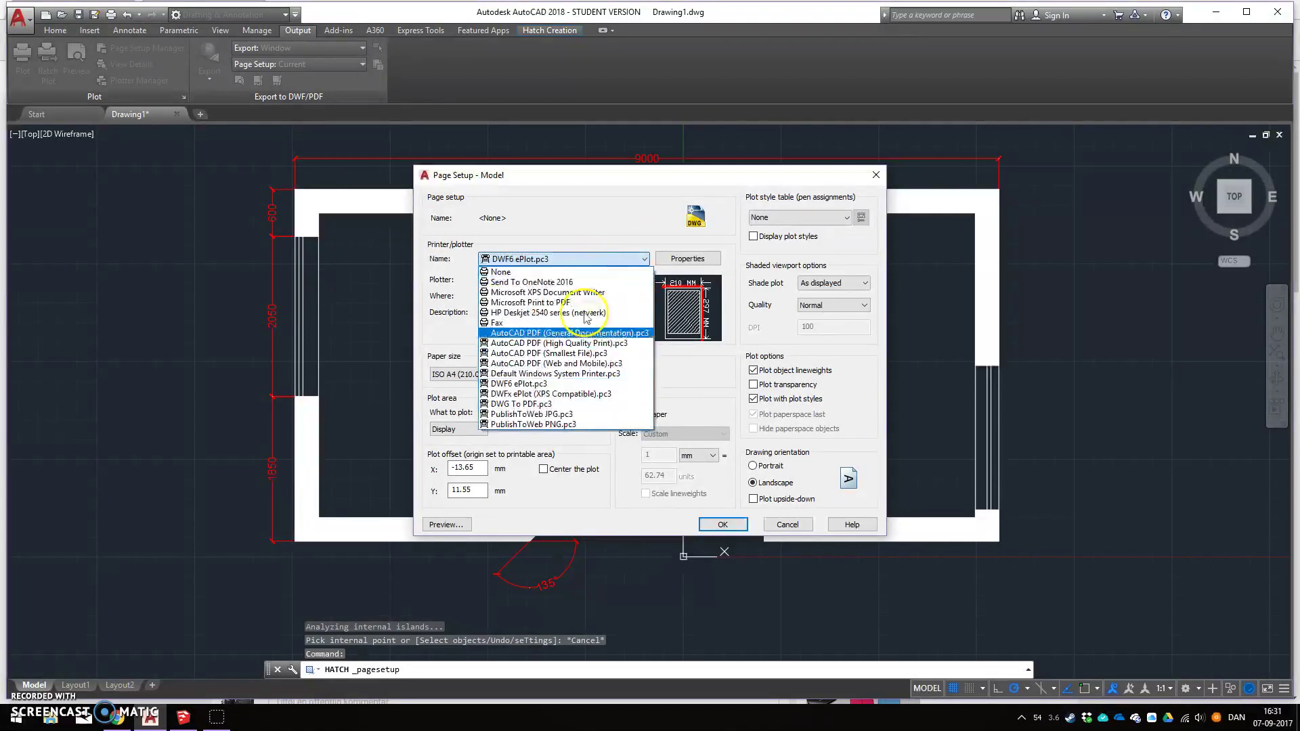
left_click(572, 406)
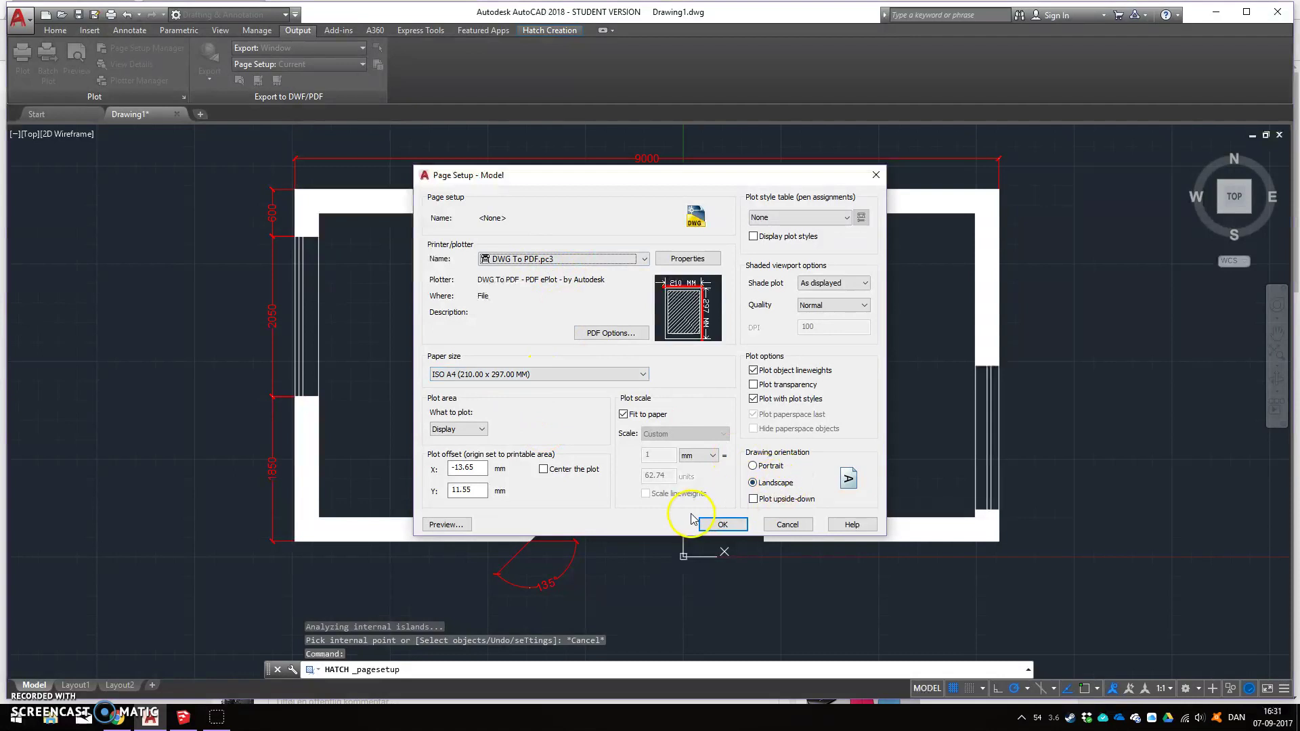
left_click(479, 432)
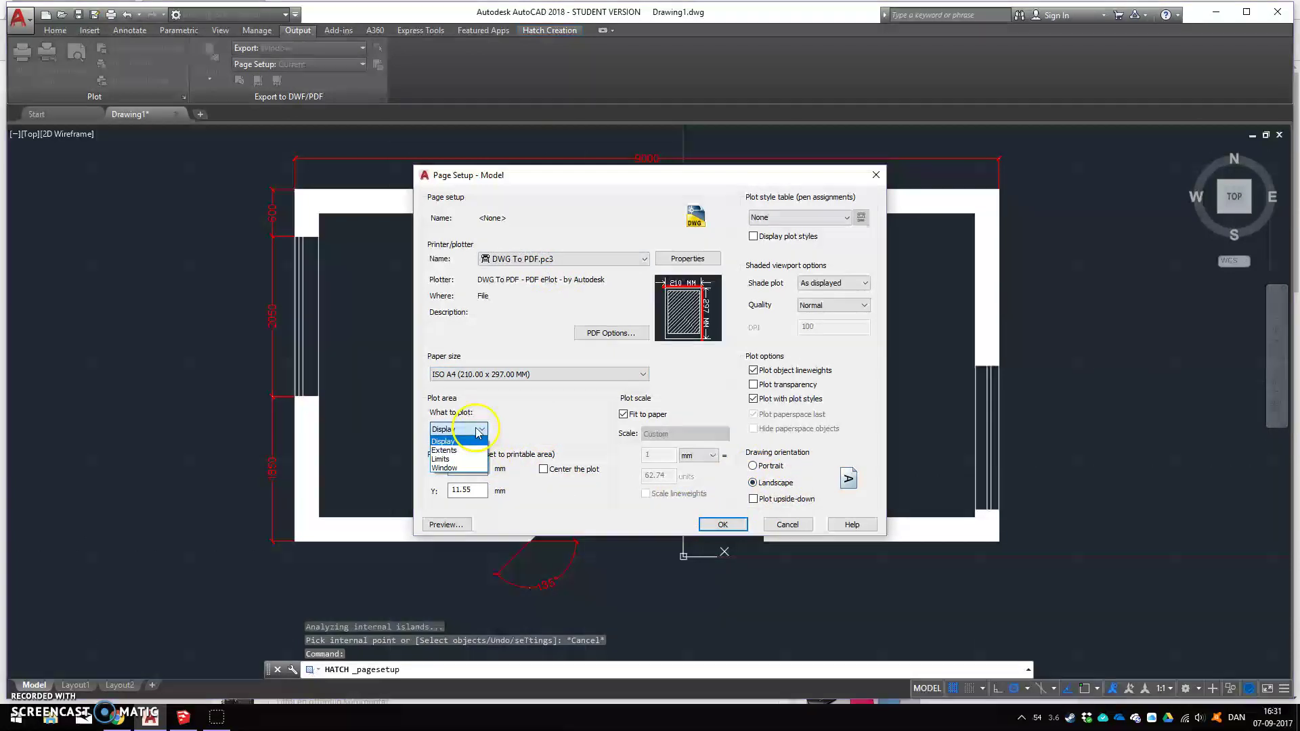
- Set the plot area to a window framing the whole plan and dimensions, and accept the setup
left_click(466, 470)
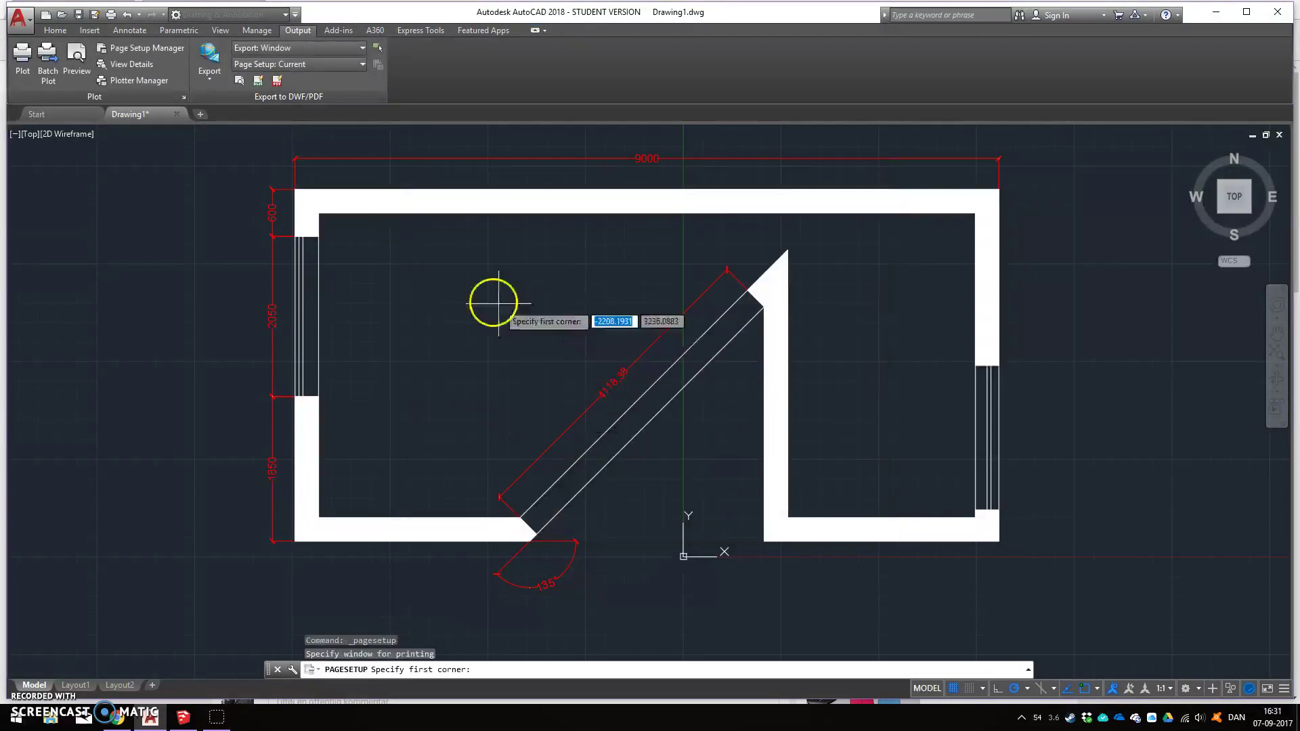
left_click(262, 149)
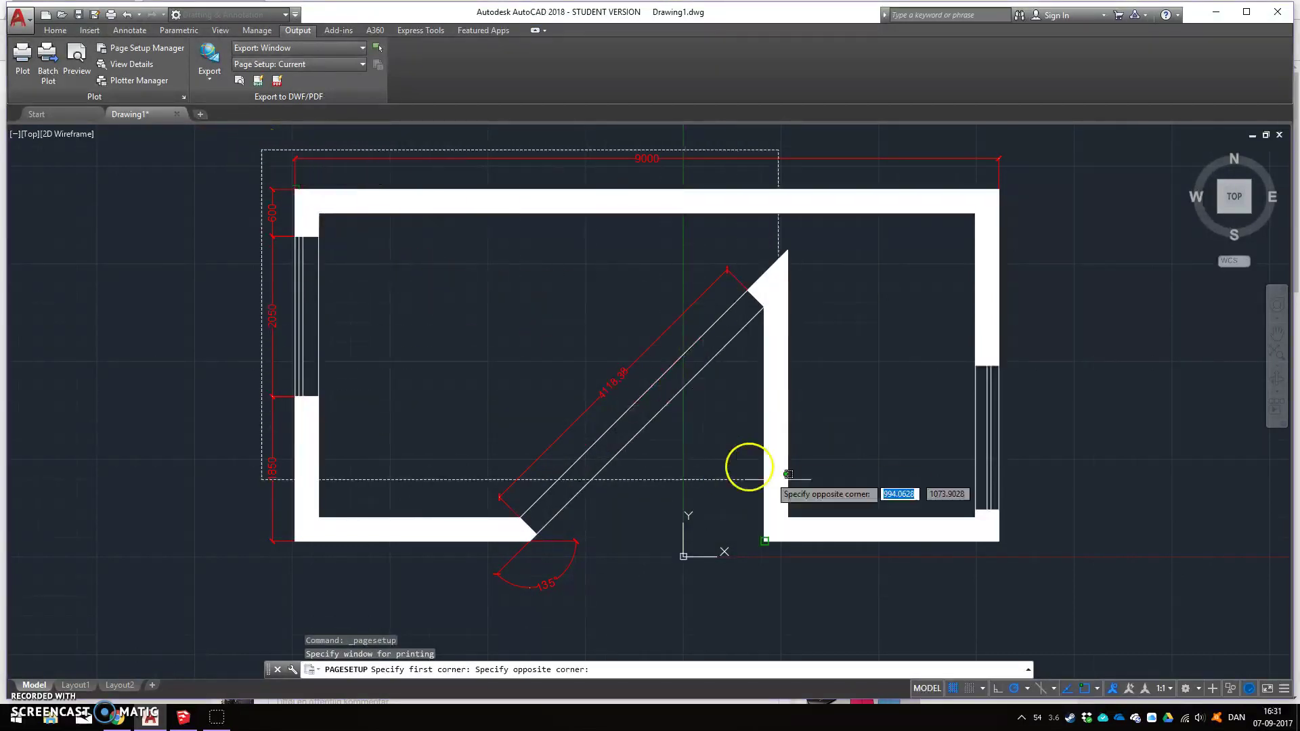
left_click(1012, 598)
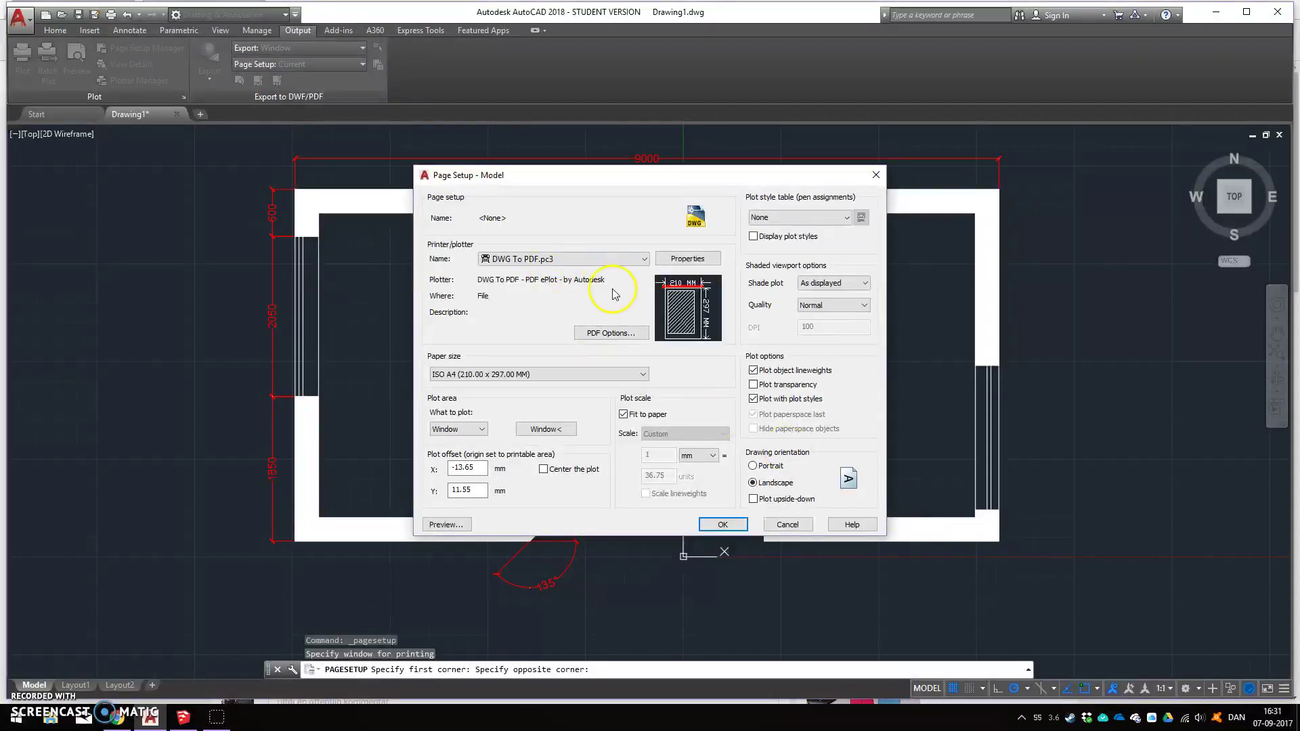
left_click(723, 525)
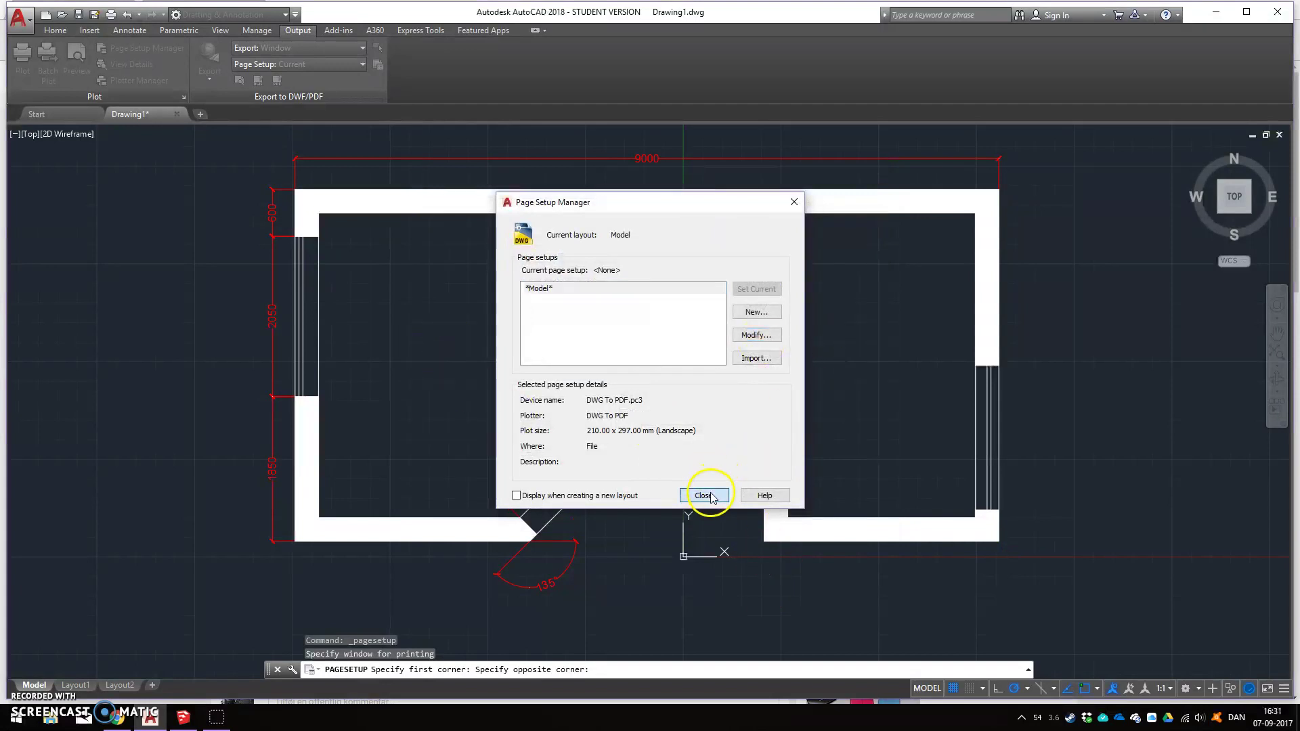
left_click(704, 495)
left_click(76, 62)
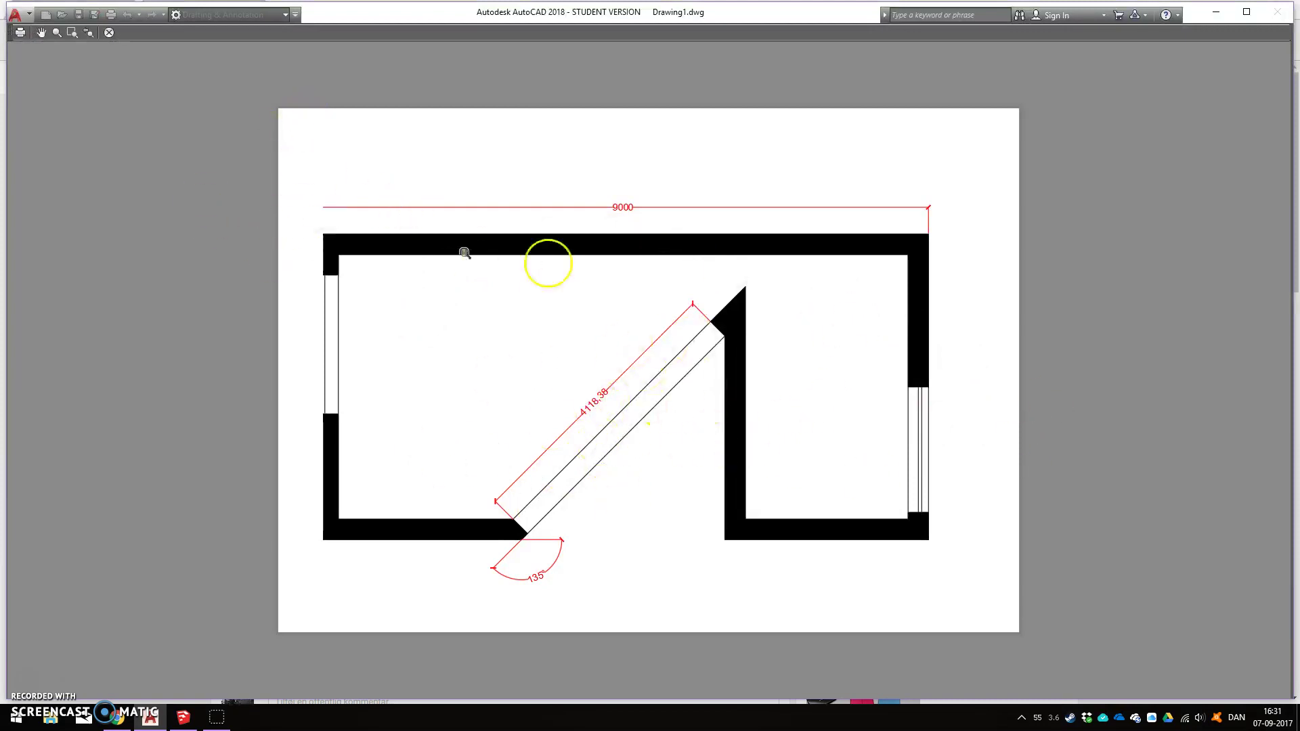
left_click(109, 34)
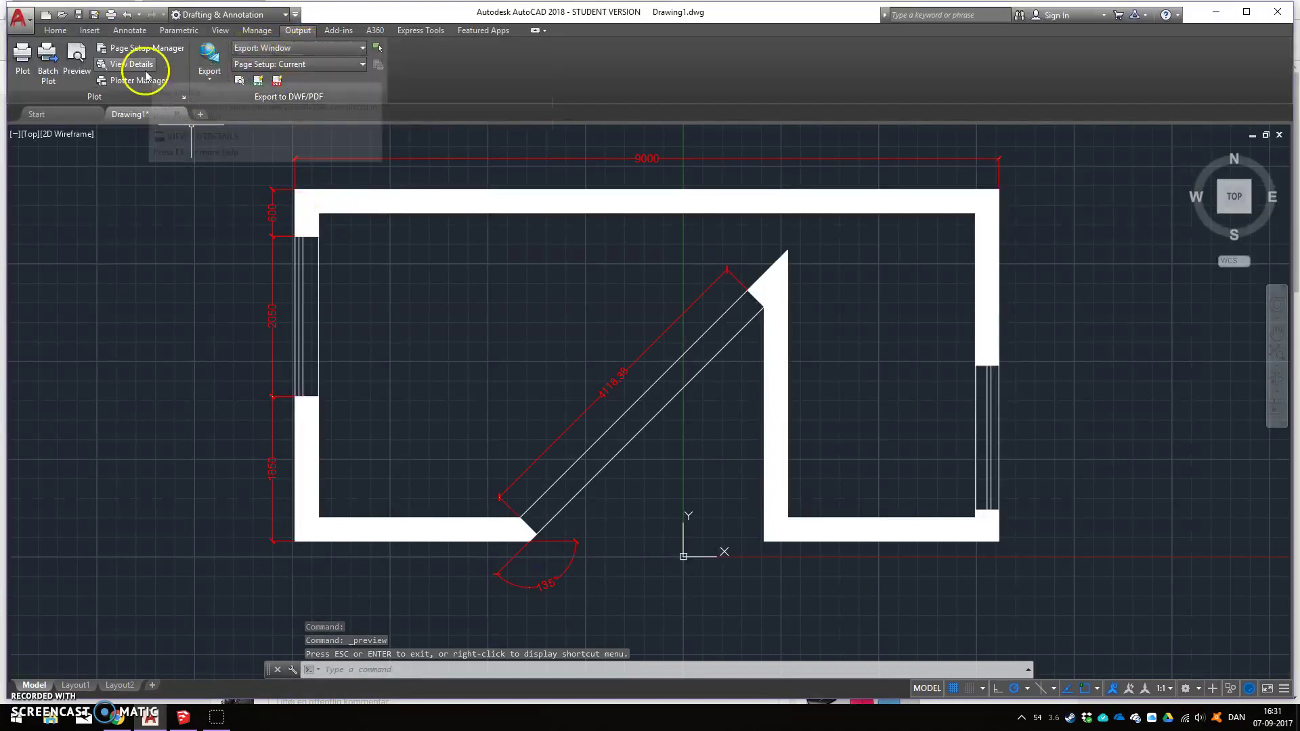
left_click(79, 60)
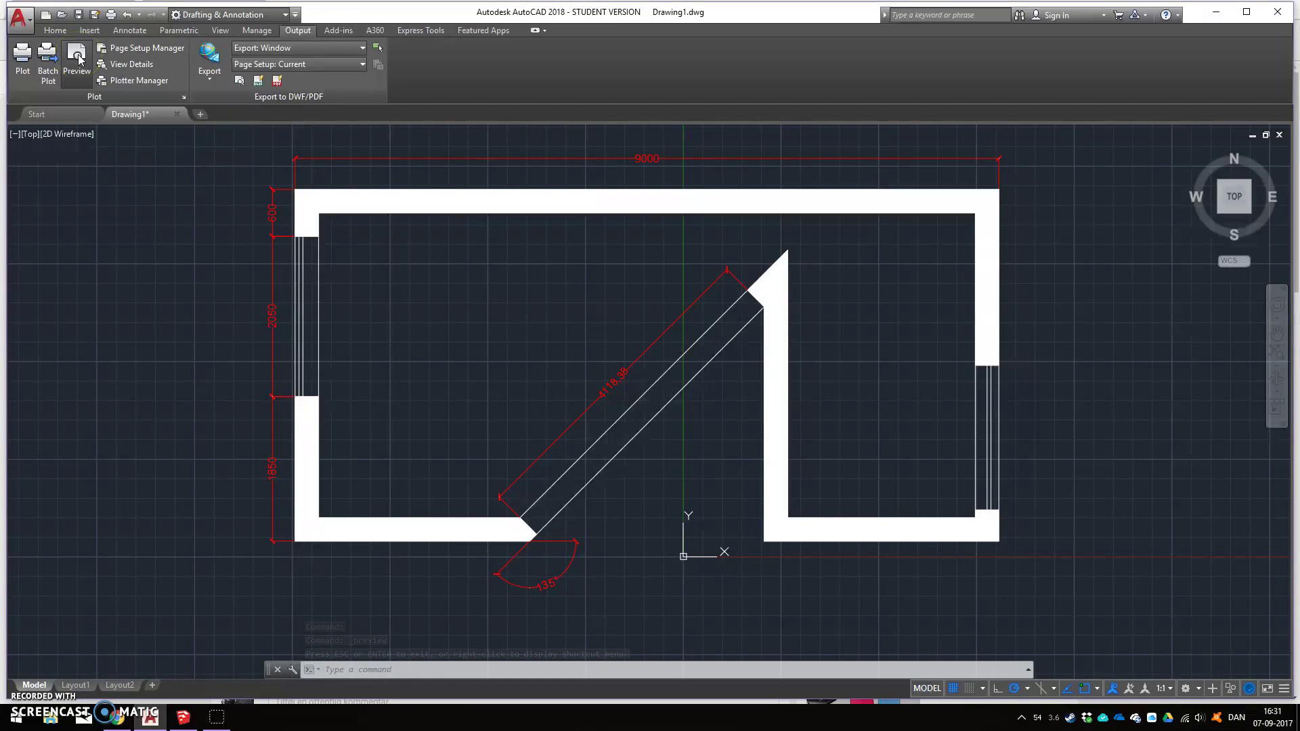
- Close the preview and reopen the Model page setup, abandoning a plot window re-pick
left_click(110, 32)
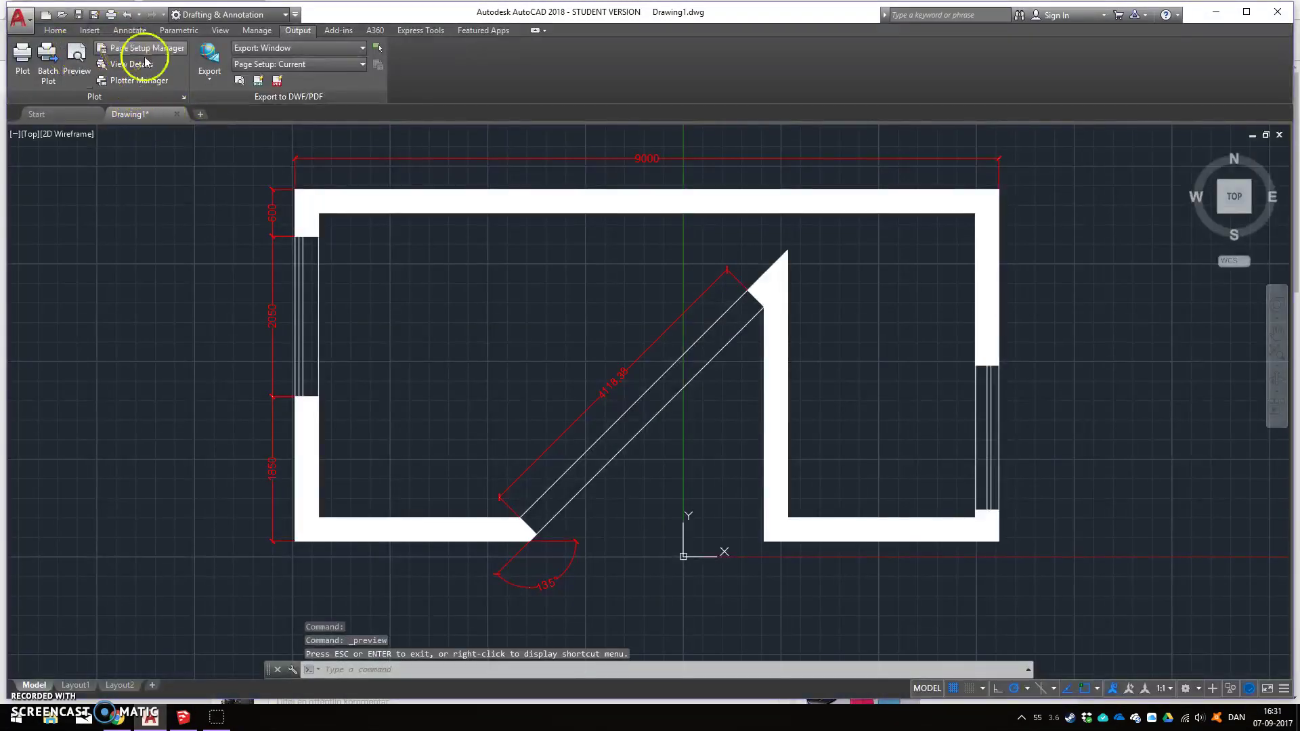
left_click(142, 48)
left_click(750, 335)
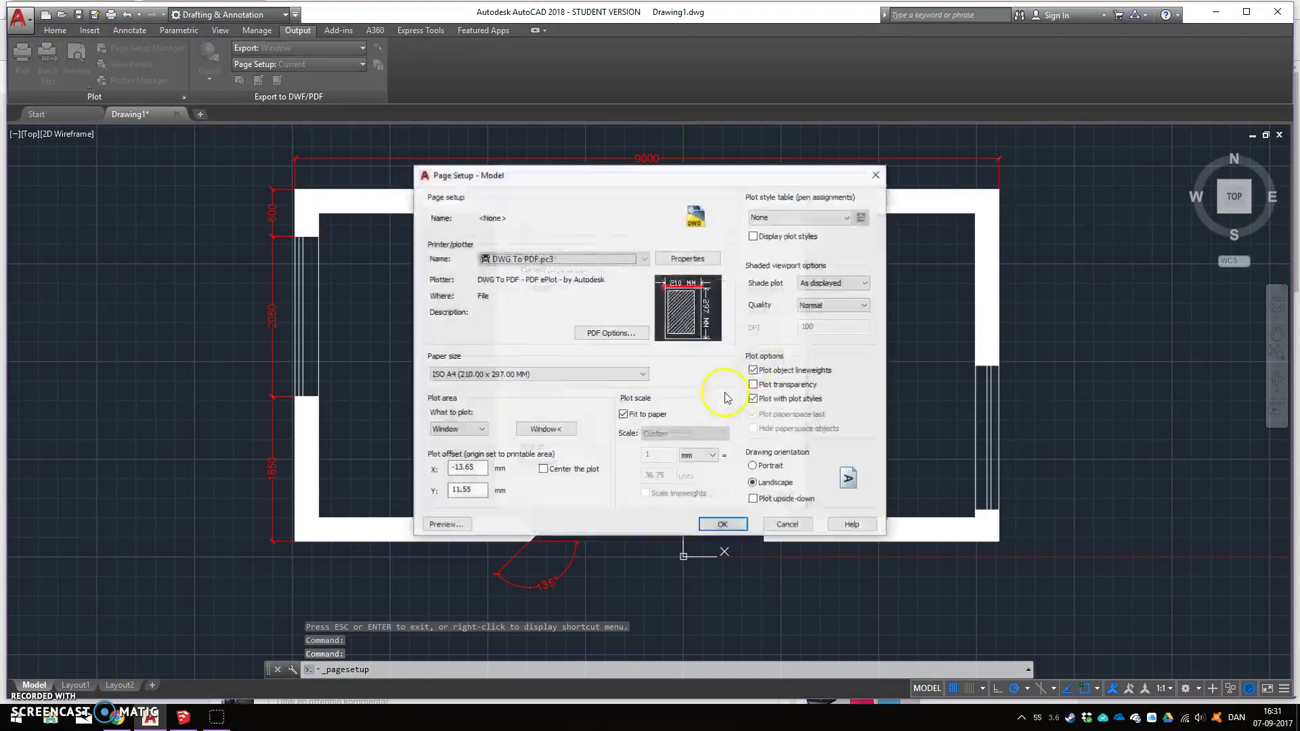
left_click(482, 429)
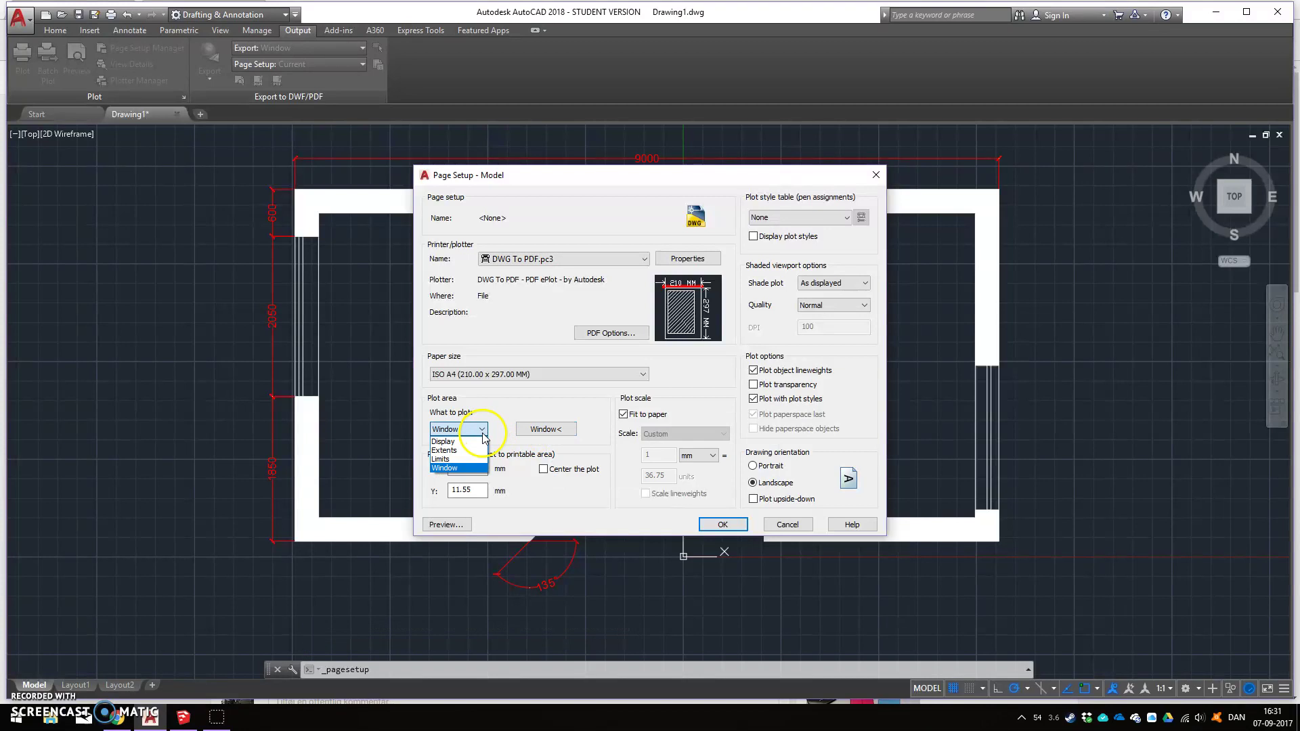
left_click(561, 431)
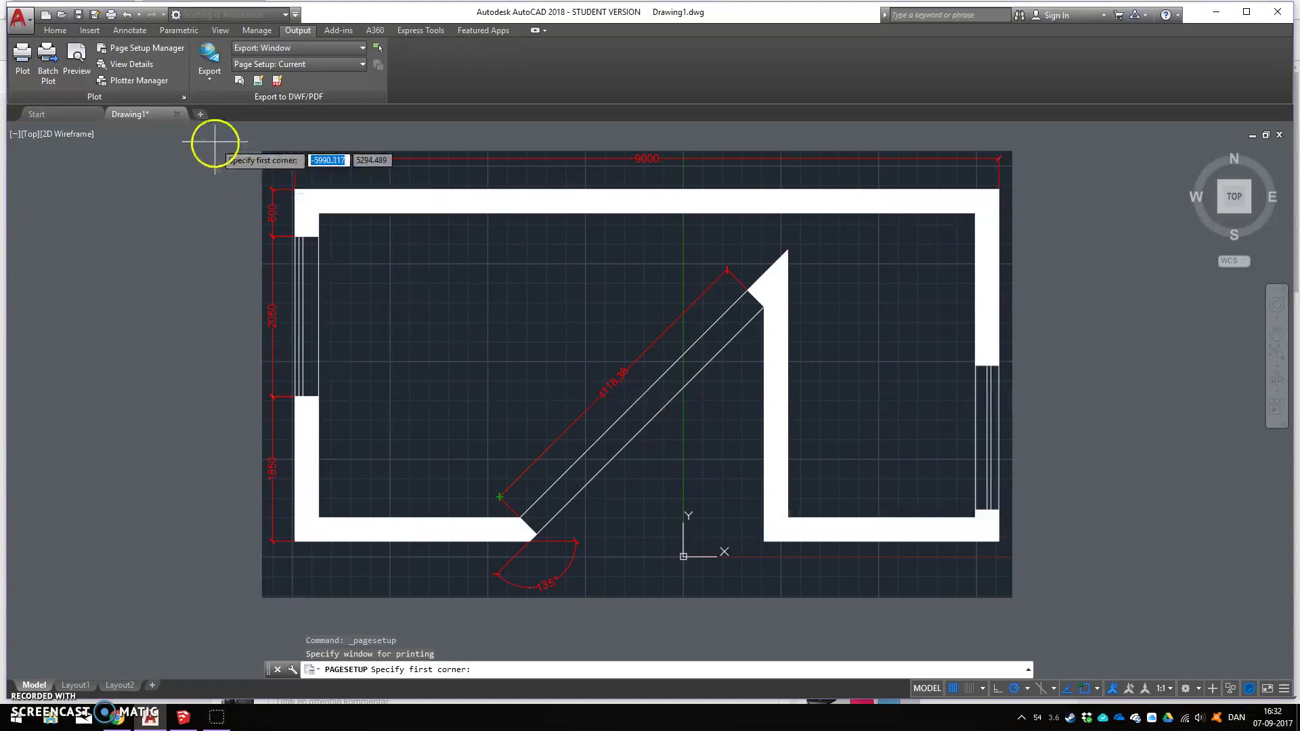
left_click(135, 48)
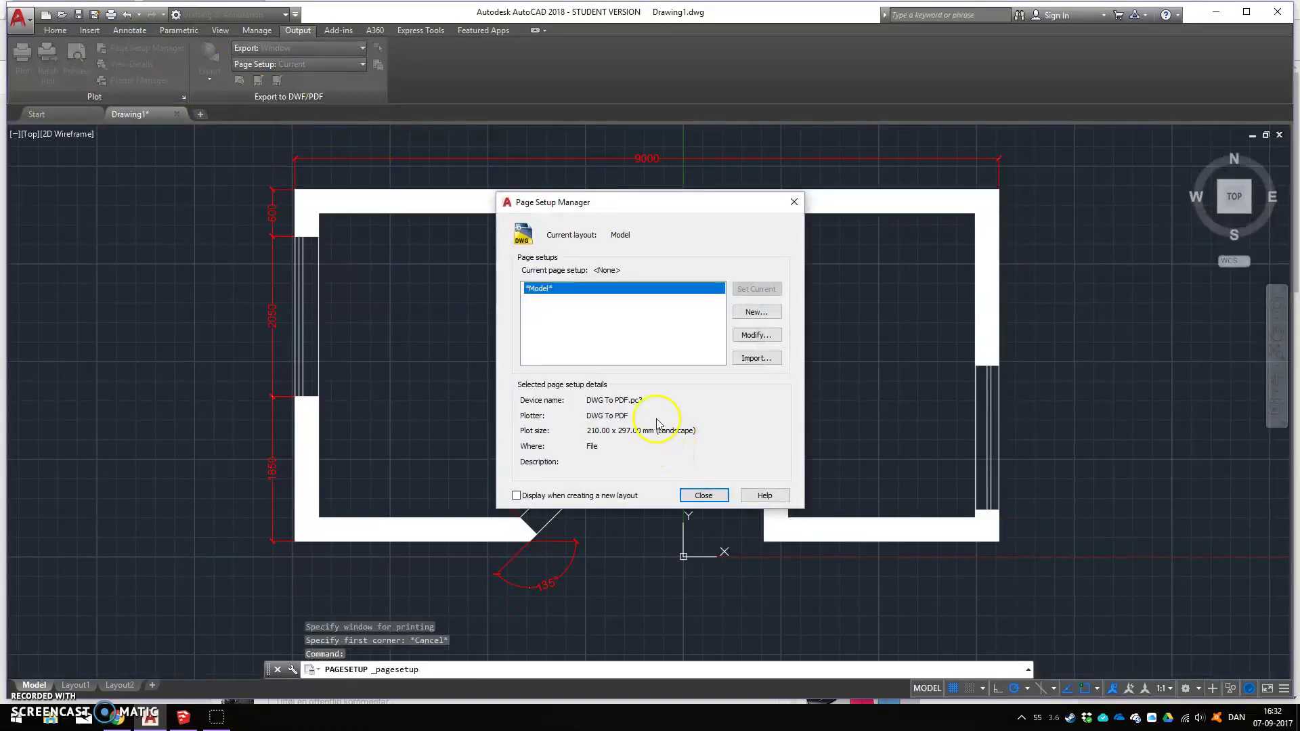
- Enable Center the plot, giving offsets 0.00 and 21.31 mm, and save the setup
left_click(749, 334)
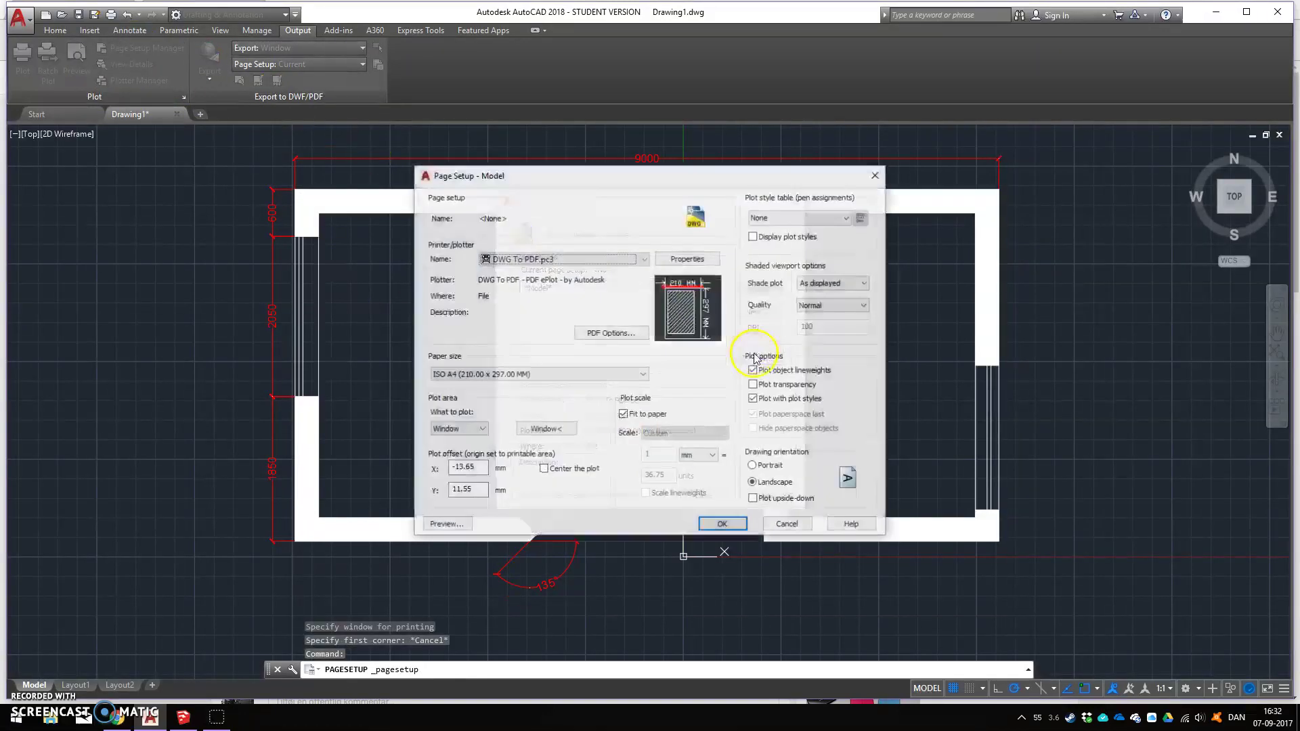
left_click(553, 474)
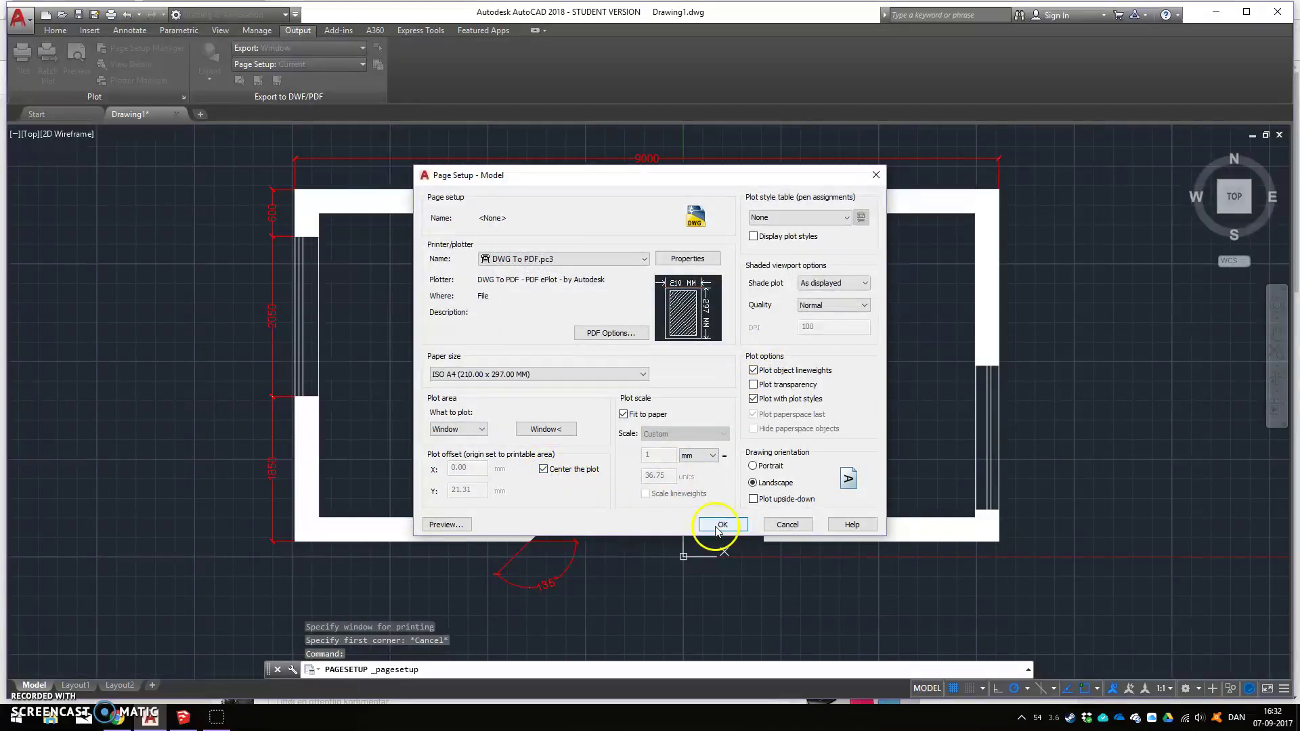
left_click(719, 526)
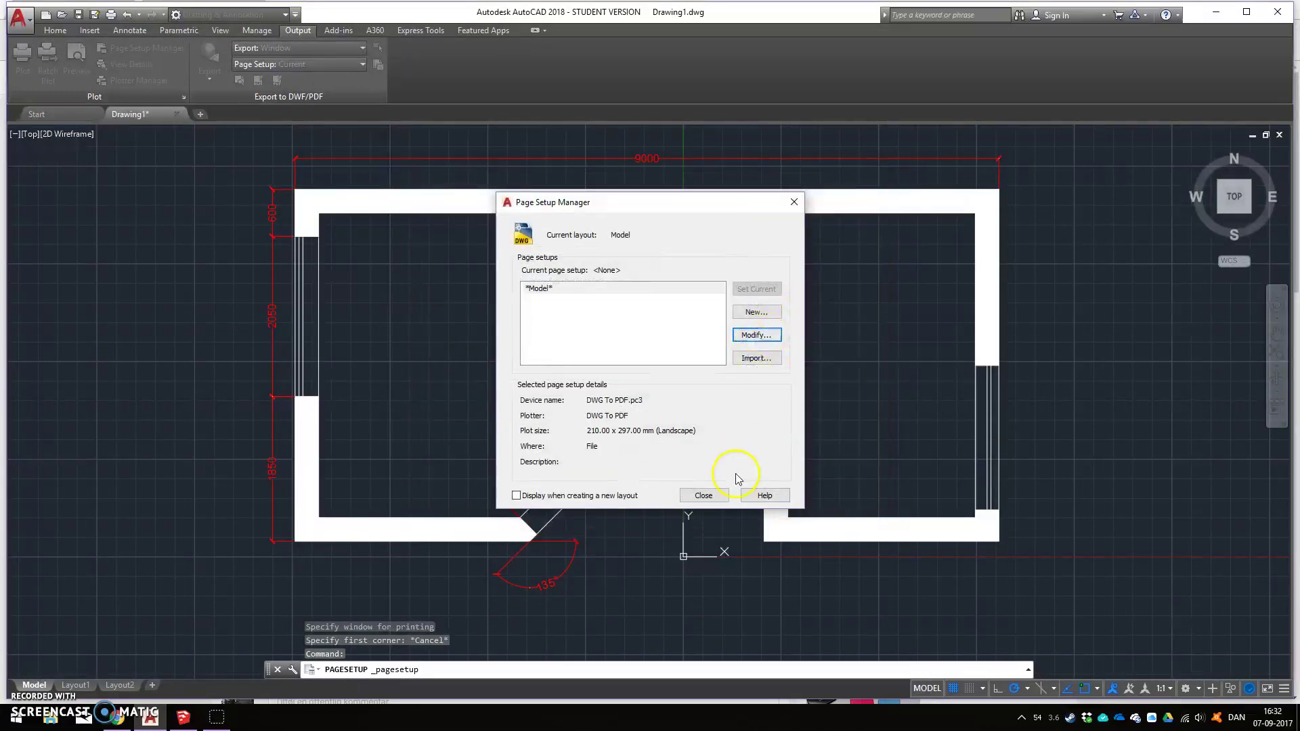
left_click(704, 496)
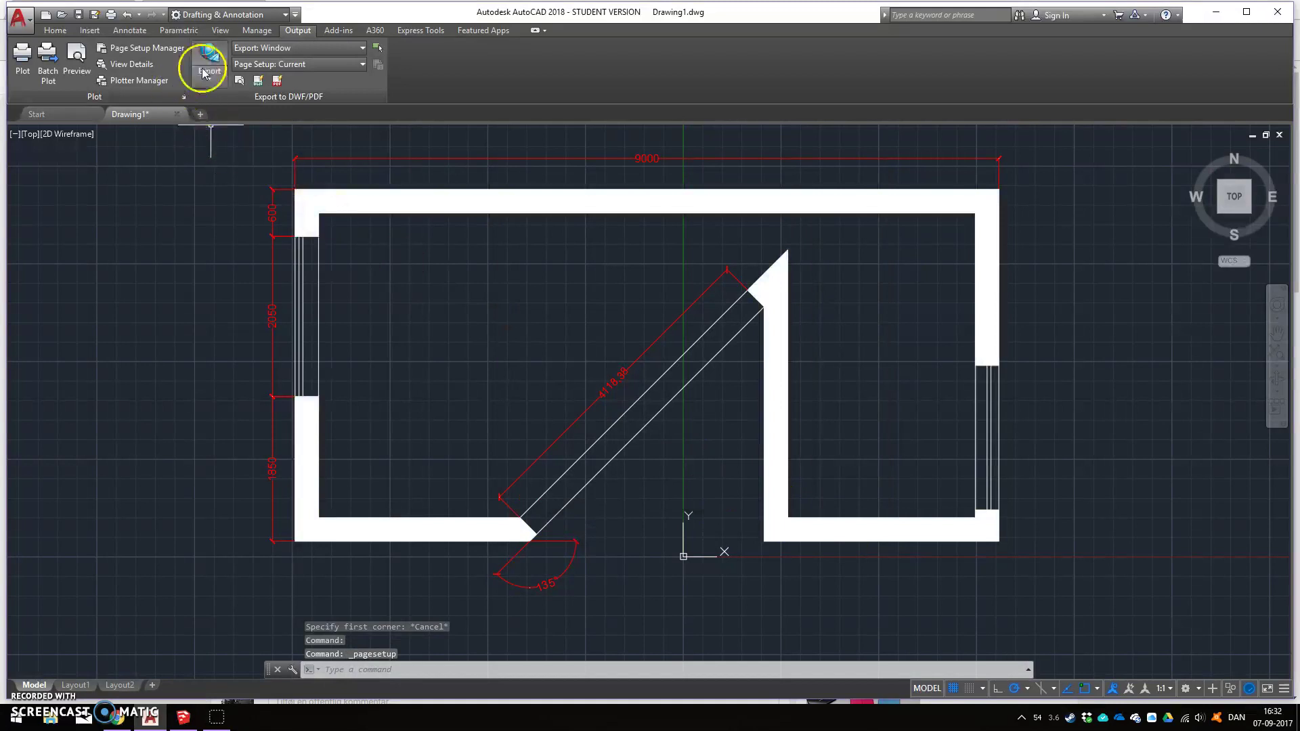
left_click(82, 62)
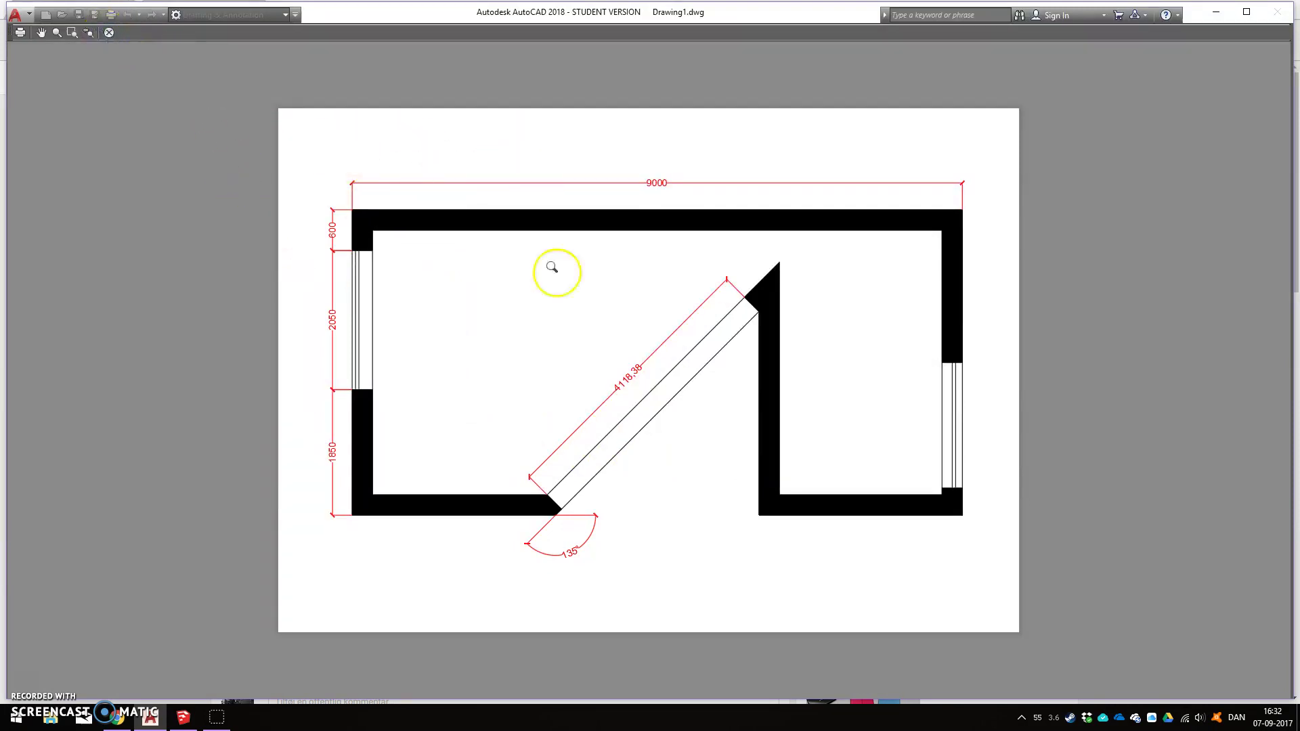
left_click(113, 35)
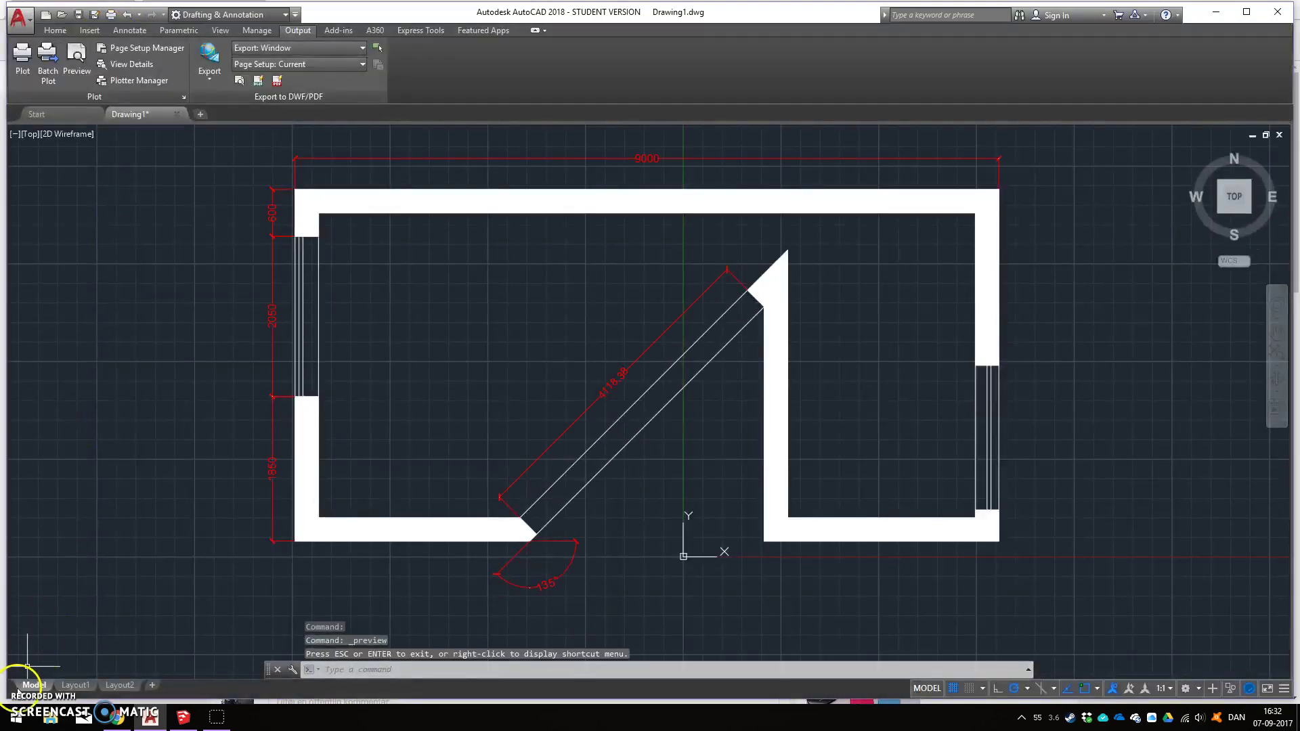